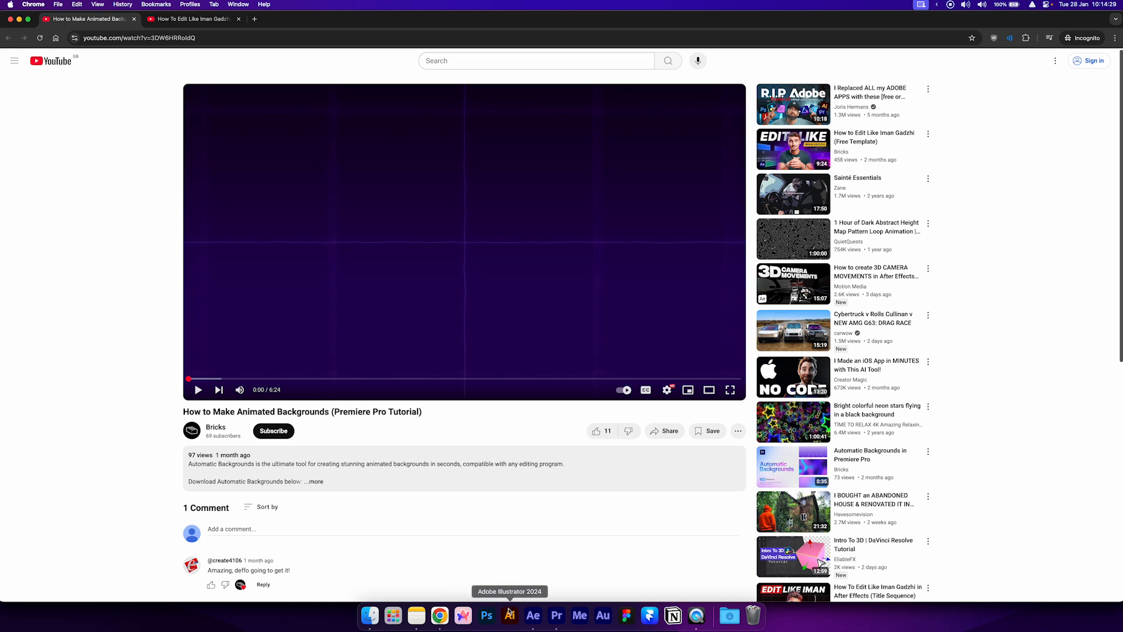
- Import the CleanShot screenshot PNG and Bricks YouTube Video.mp4 from the Screen Captures folder into the After Effects project
click(533, 615)
click(370, 614)
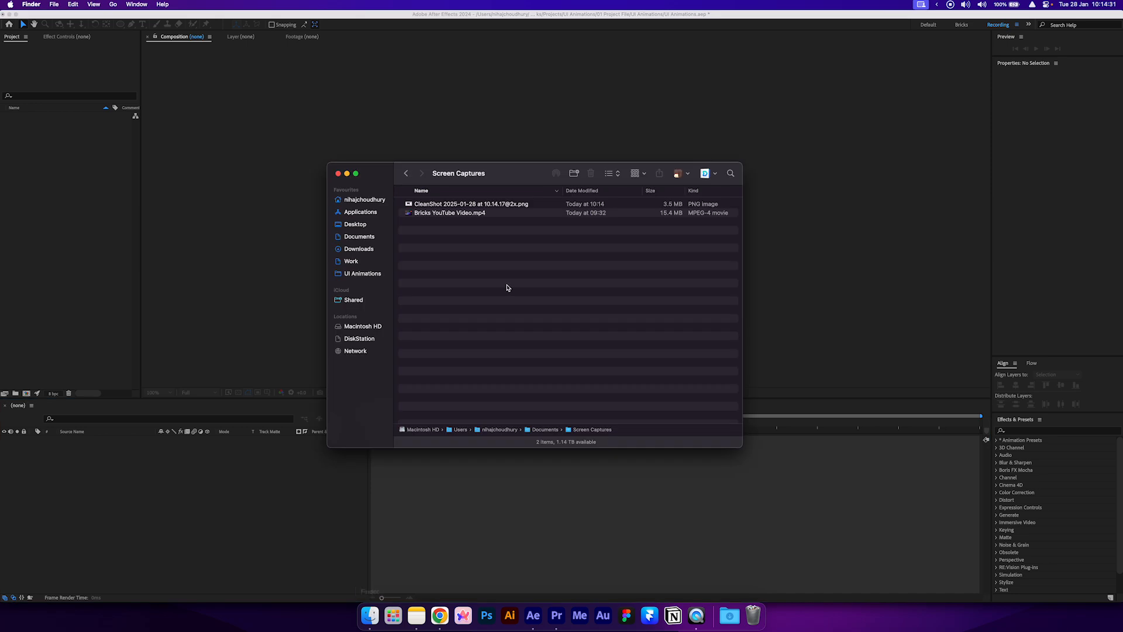
click(477, 204)
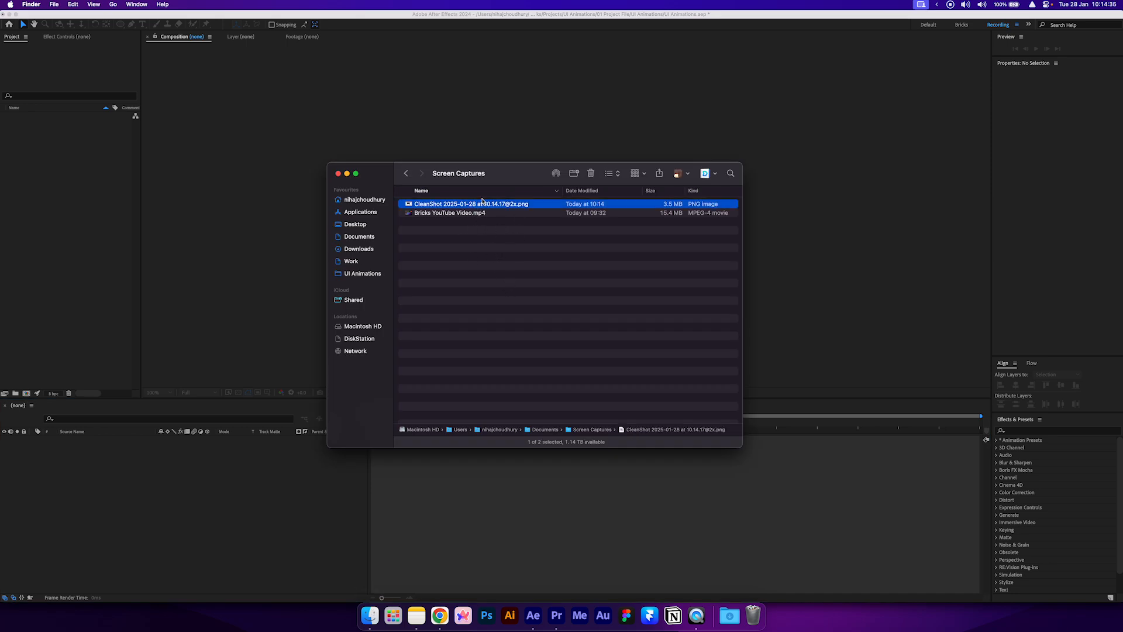
click(478, 213)
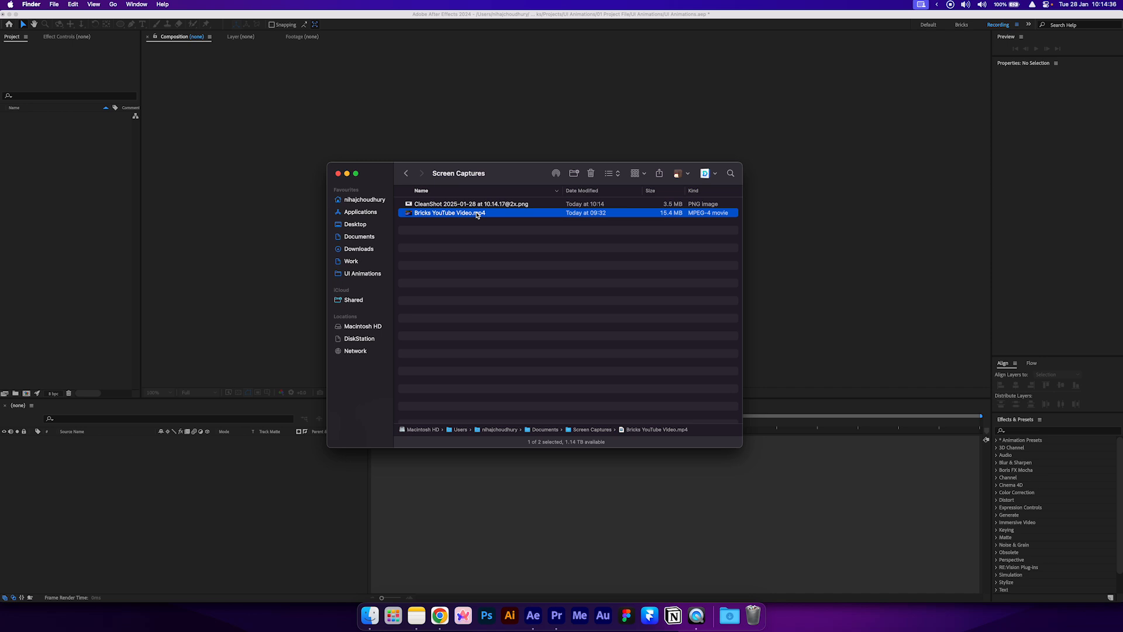
shift+click(485, 204)
drag(496, 209, 106, 203)
click(106, 204)
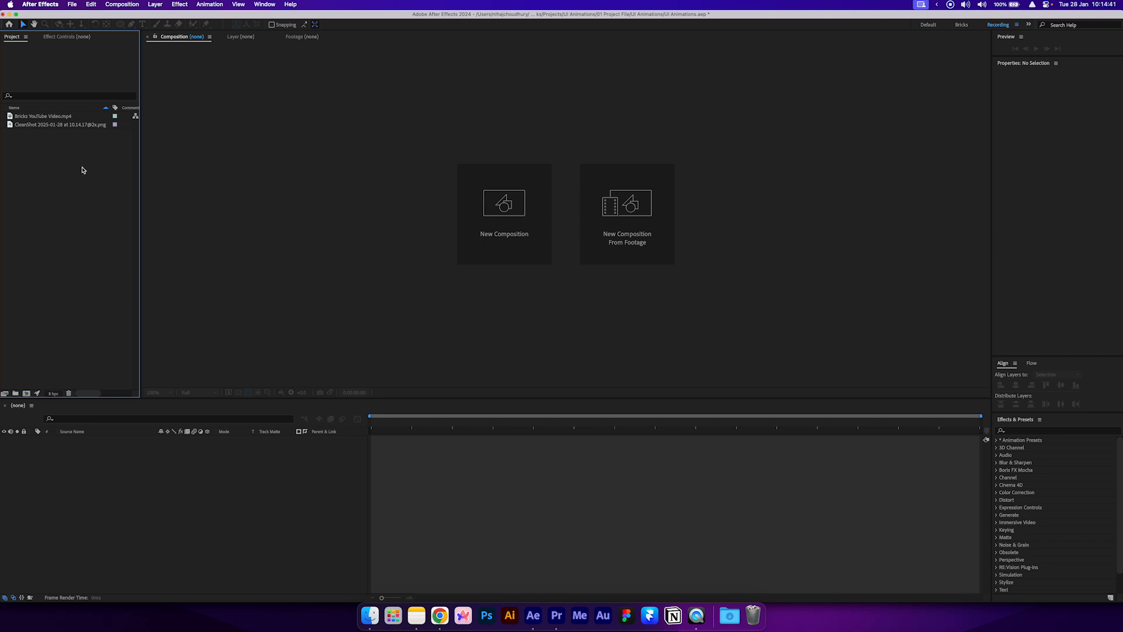
- Create a composition from the CleanShot PNG footage and rename it Screenshot
drag(71, 126, 29, 394)
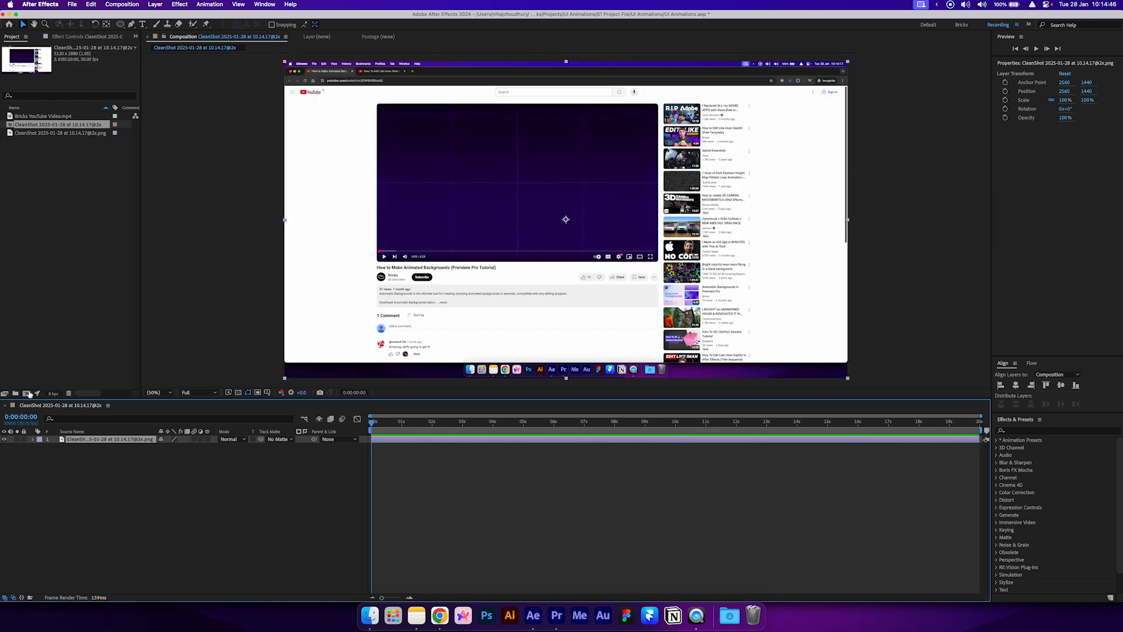
click(81, 126)
key(Return)
text(Screenshot)
key(Return)
- Create a composition from Bricks YouTube Video.mp4 and rename it Video
drag(53, 117, 30, 396)
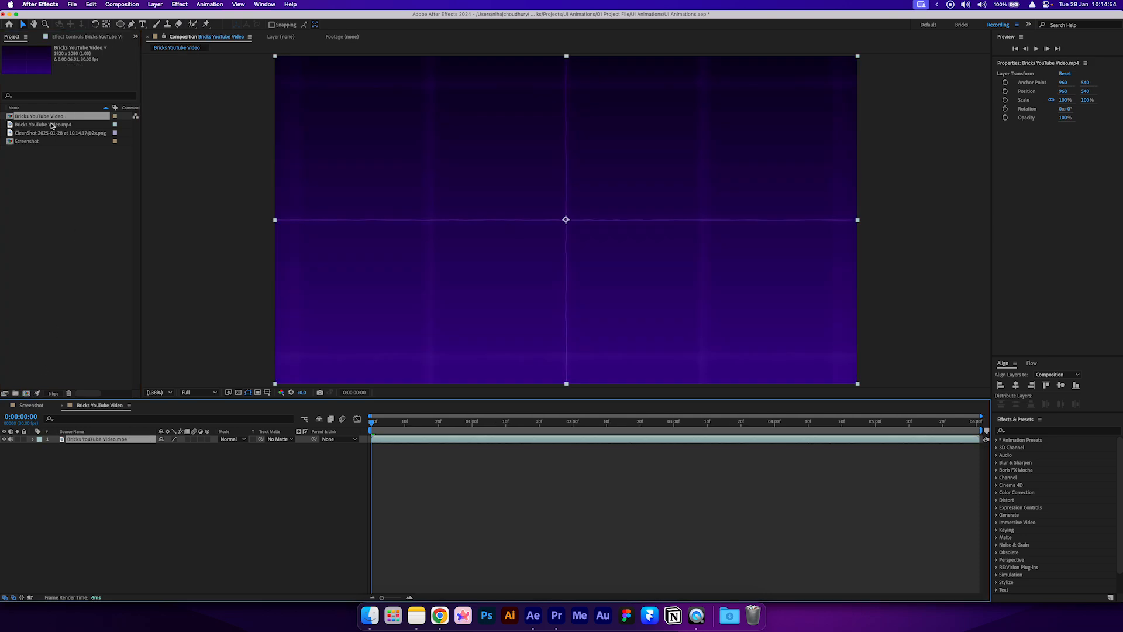
key(Return)
text(V)
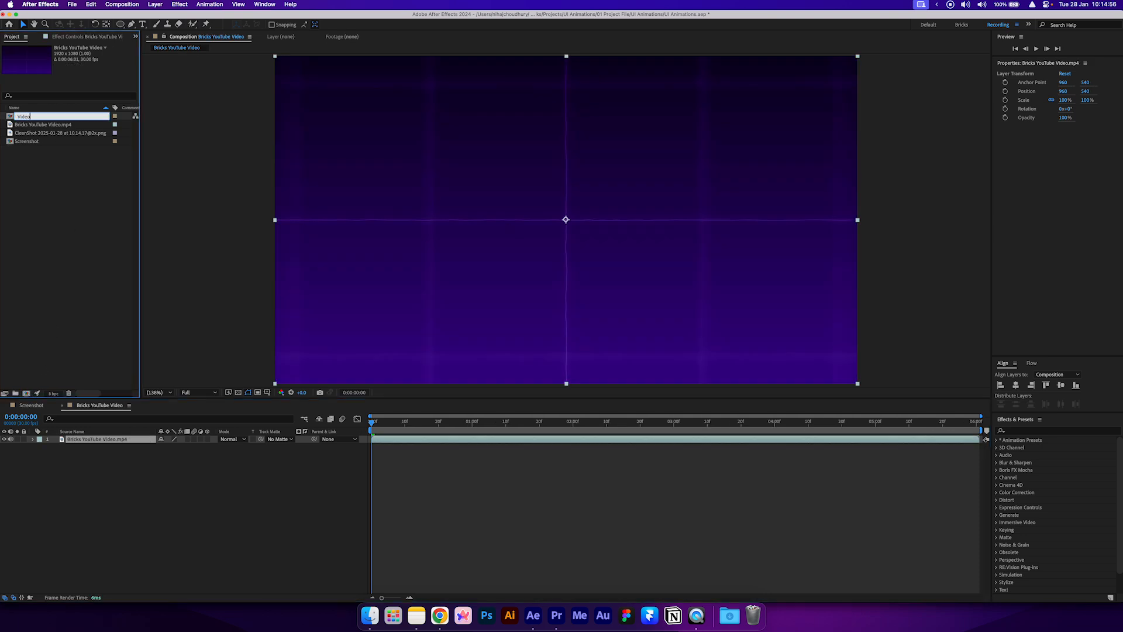
text(ideo)
key(Return)
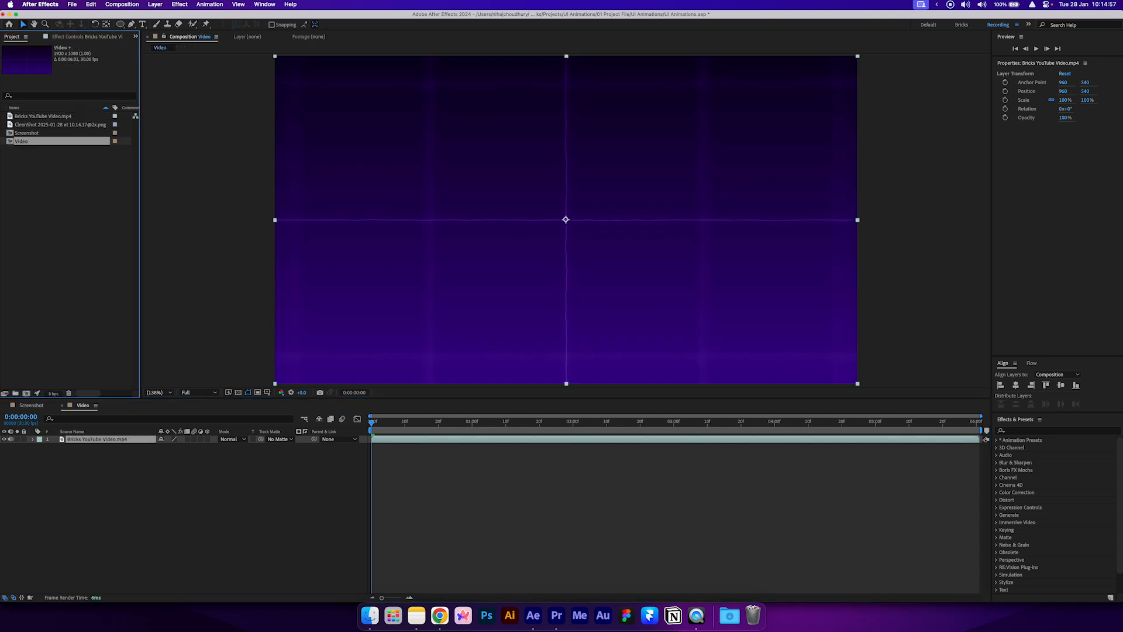
- Create a composition named UI Animation at 1920x1080, 30 fps, with a duration of 0:00:20:00
click(51, 164)
click(27, 393)
text(UI Animation)
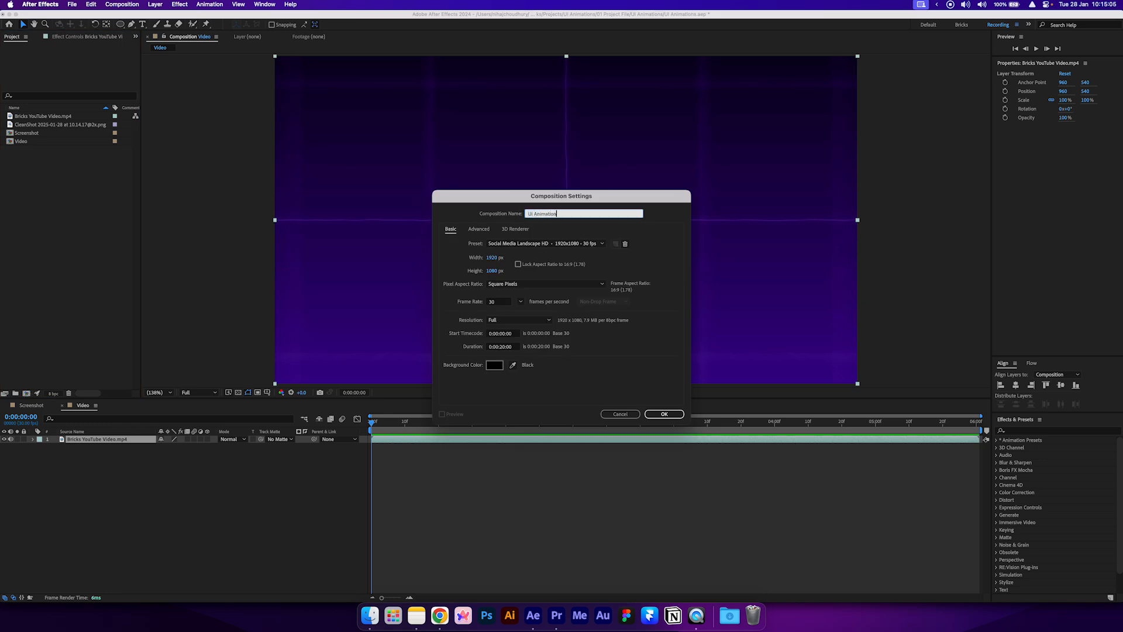
click(626, 269)
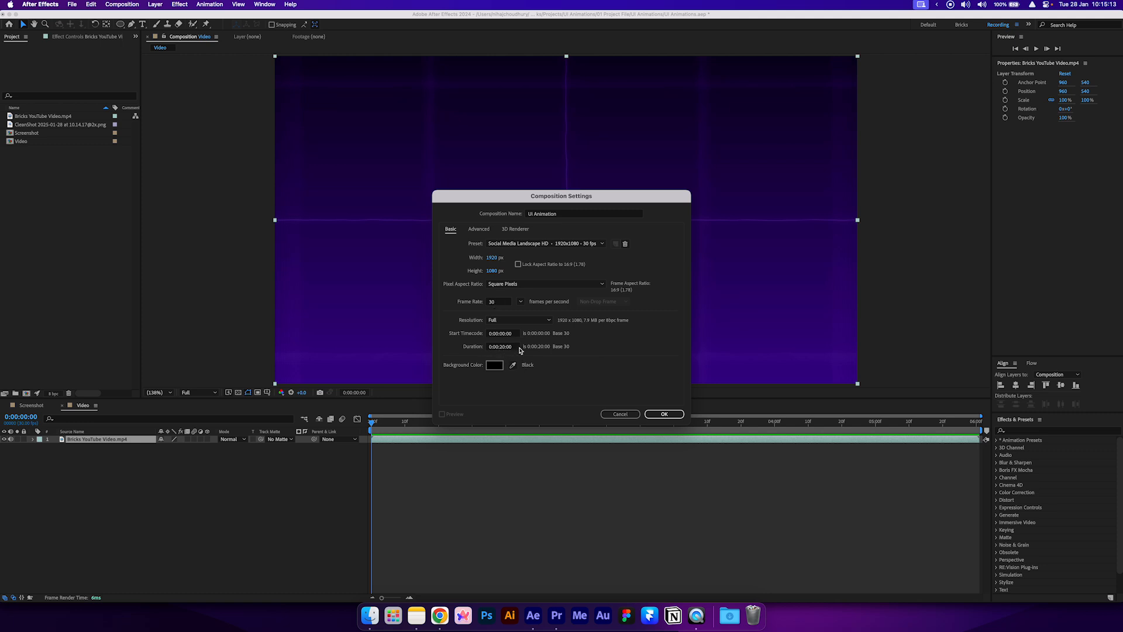
click(665, 413)
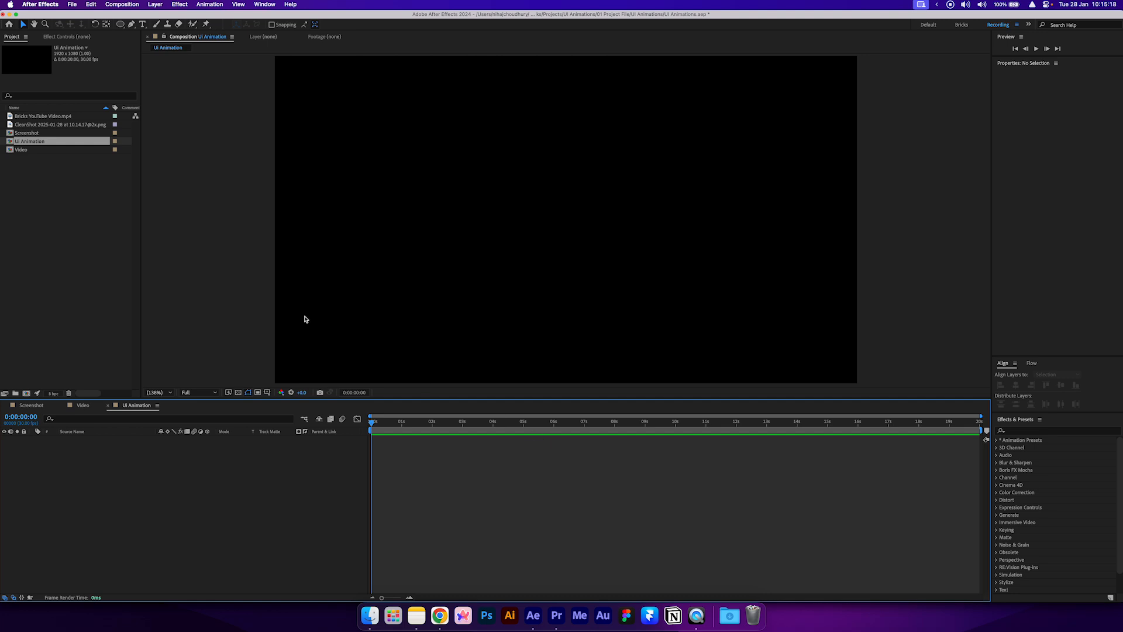
- Add the Video and Screenshot compositions to the UI Animation timeline, with Video above Screenshot
click(41, 161)
click(39, 150)
super+click(38, 133)
drag(39, 151, 126, 472)
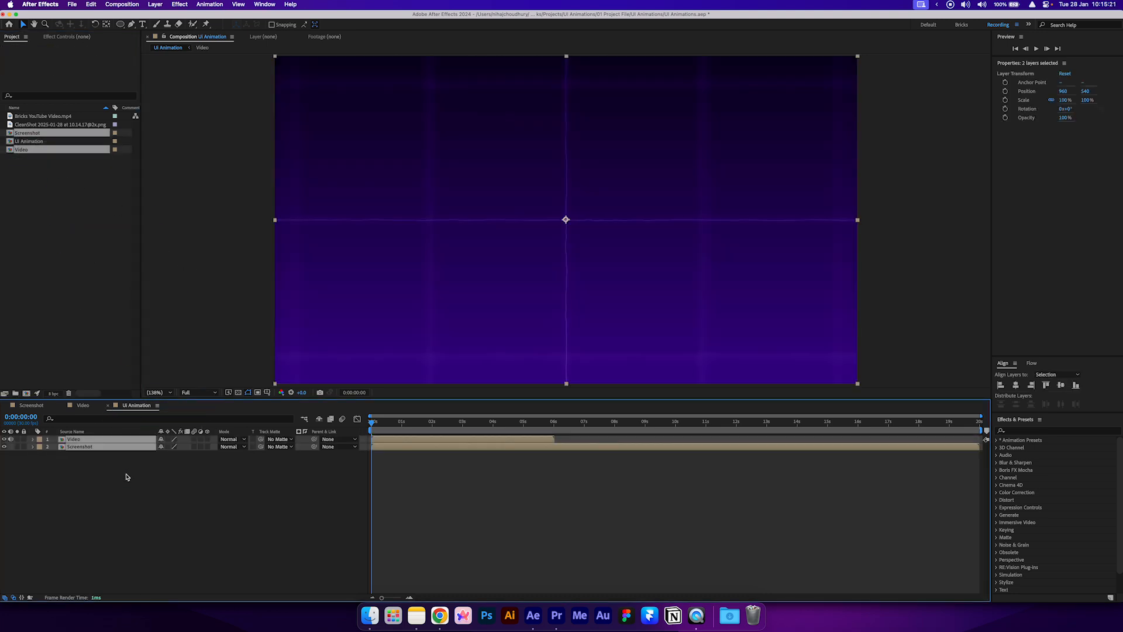
- Hide the Video layer and scale the Screenshot layer to 38% so the browser window fills the frame
click(87, 447)
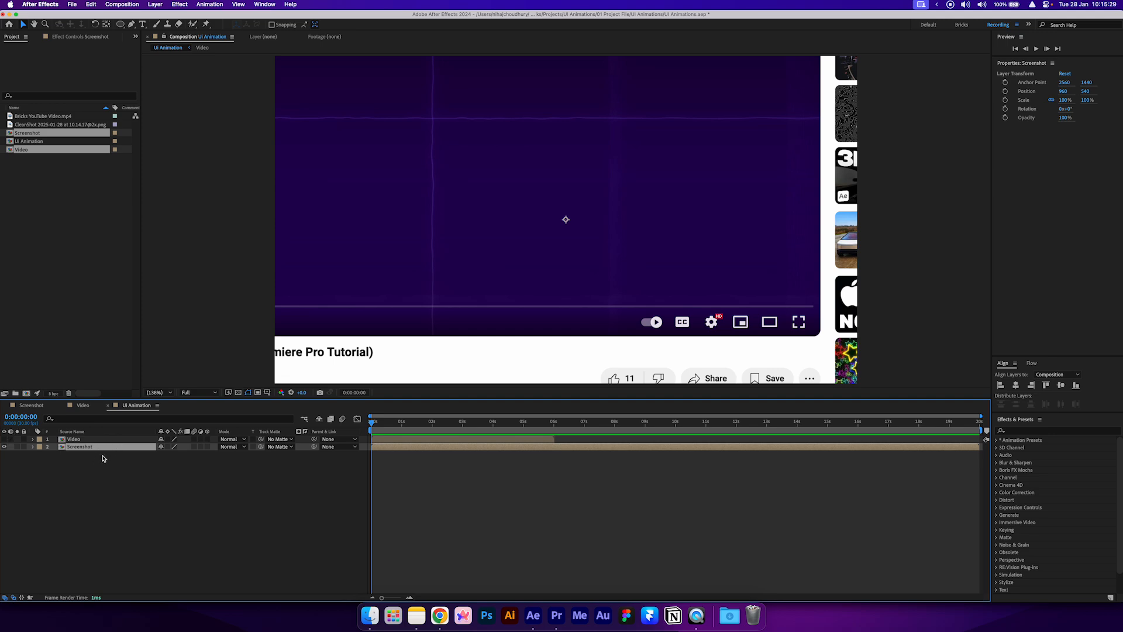
key(s)
mouse_move(171, 454)
mouse_down()
mouse_move(139, 460)
mouse_move(152, 460)
mouse_up()
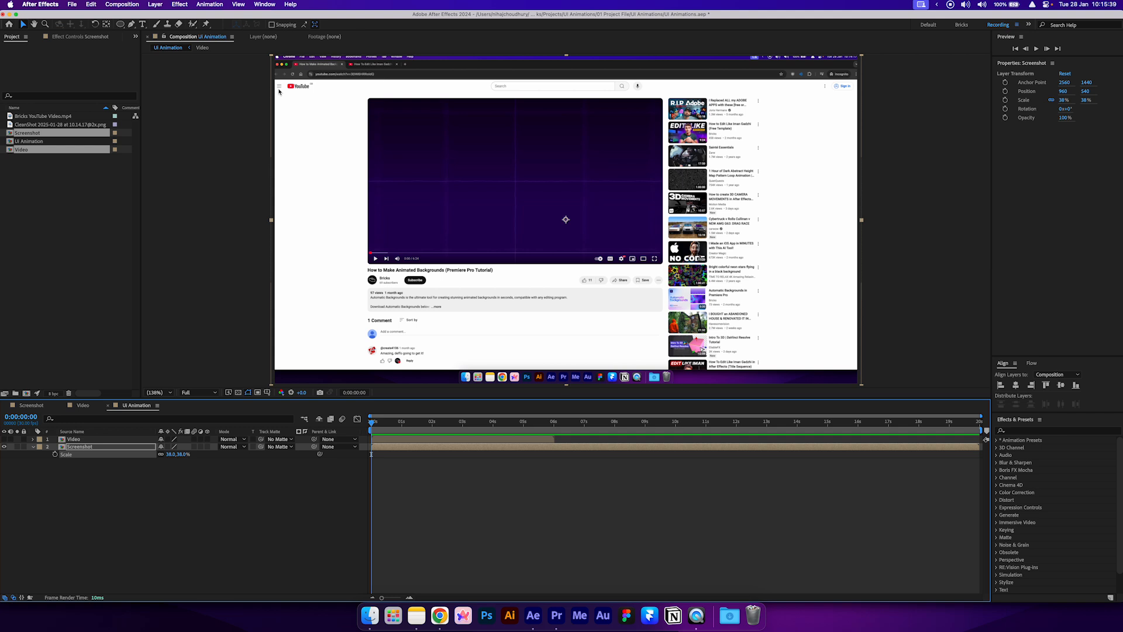
- Show the Video layer again, scale it to 51% and position it over the video player in the screenshot
click(4, 439)
click(88, 439)
key(s)
drag(169, 447, 149, 450)
drag(566, 219, 515, 181)
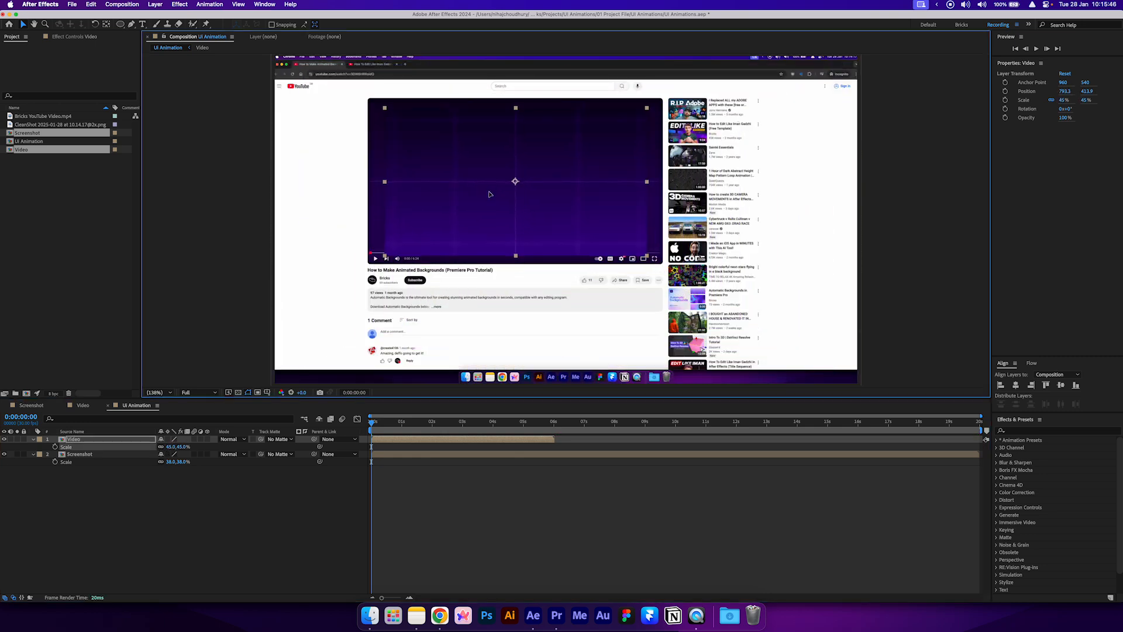
drag(170, 448, 176, 452)
drag(478, 207, 477, 210)
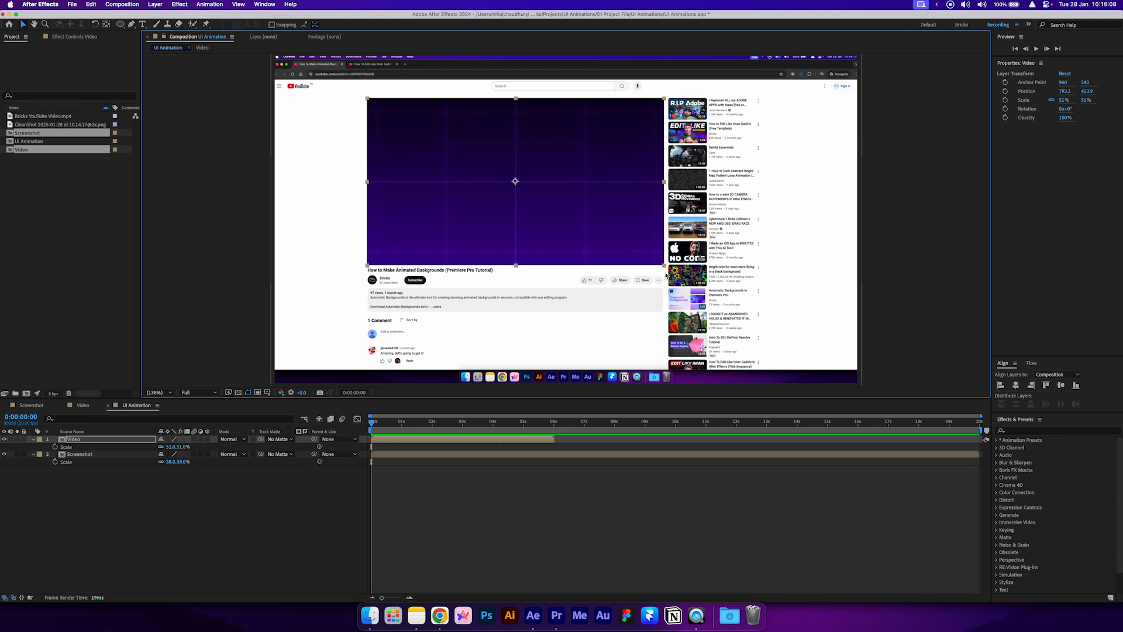
- Find the Roughen Edges effect and apply it to the Video layer
click(1048, 433)
text(roughen e)
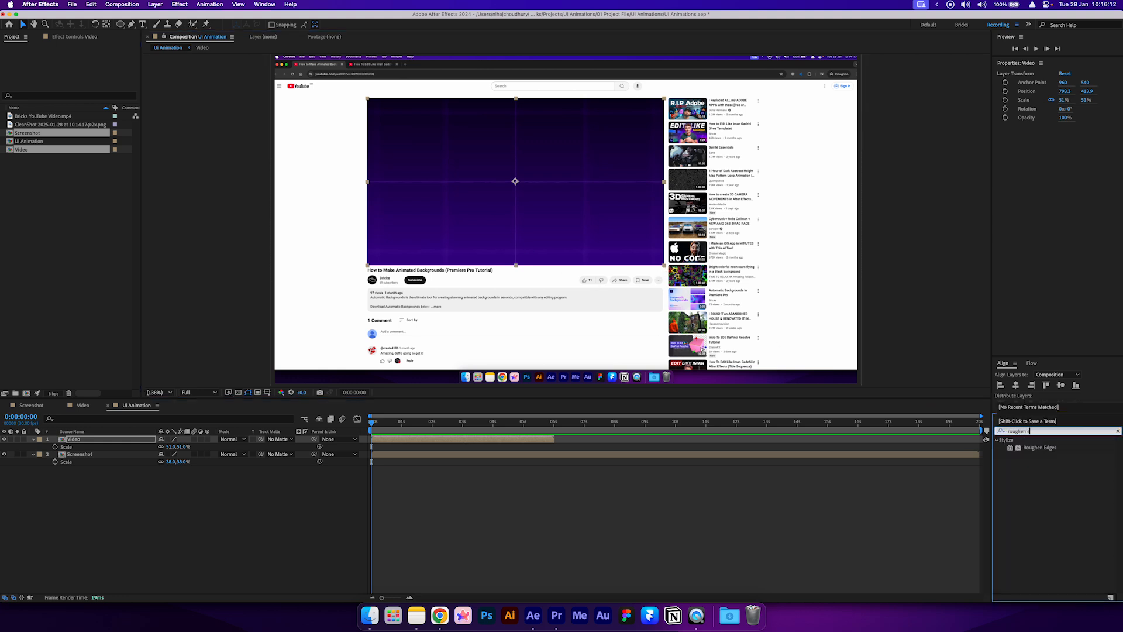
text(d)
drag(1040, 448, 543, 445)
- Set the Roughen Edges Edge Sharpness to 10 and Fractal Influence to 0
drag(81, 84, 168, 85)
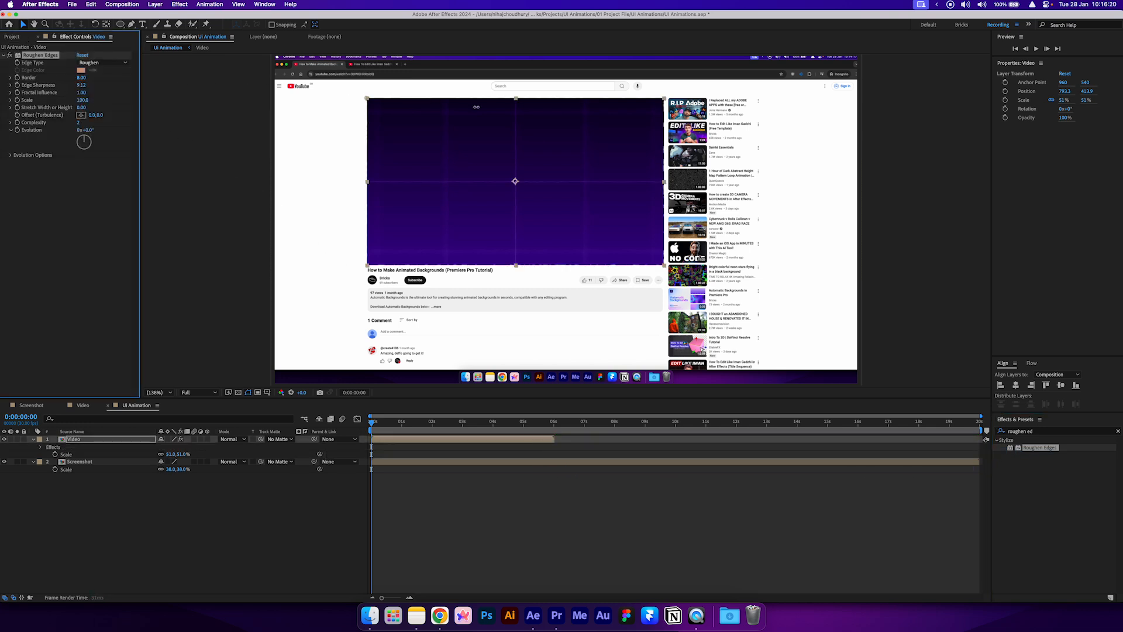
click(81, 93)
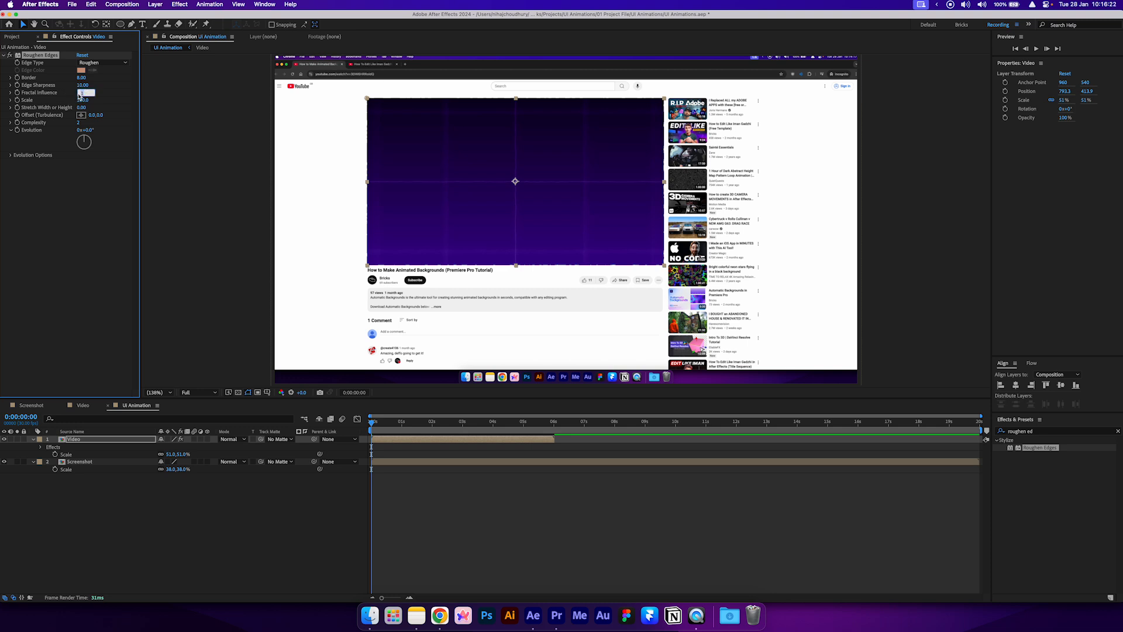
click(95, 248)
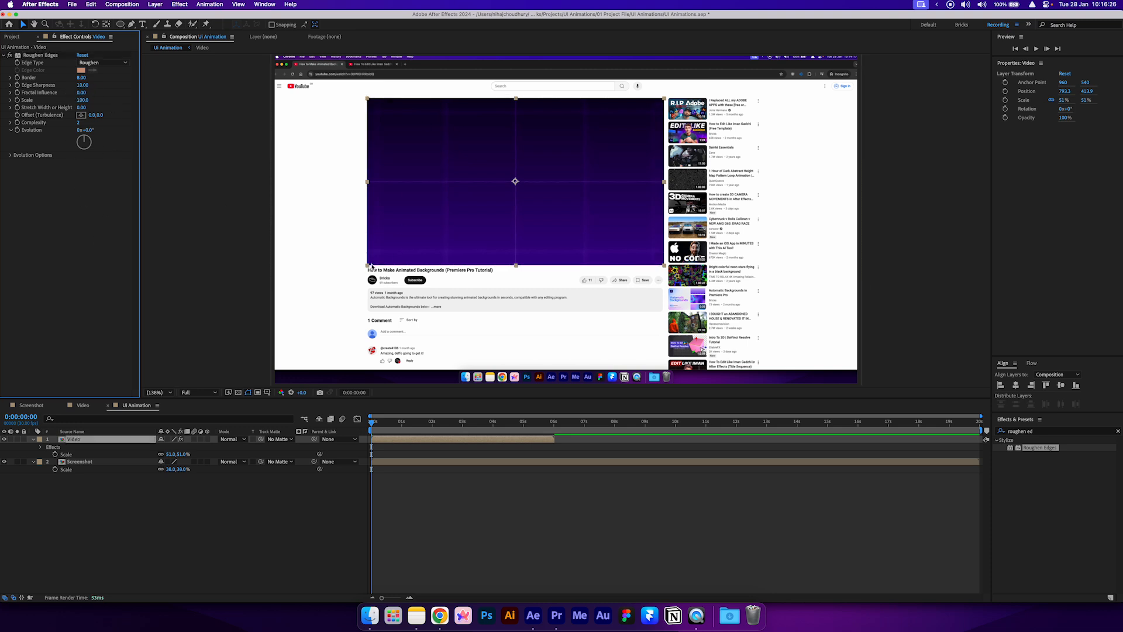
- Hide the Screenshot layer and raise the Roughen Edges Border to about 37.6 to round the video's corners
drag(81, 78, 91, 79)
key(super+z)
click(4, 462)
click(221, 333)
key(period)
drag(350, 255, 443, 272)
key(period)
drag(362, 304, 524, 121)
click(523, 121)
drag(81, 78, 251, 113)
key(comma)
key(comma)
drag(412, 231, 284, 284)
key(period)
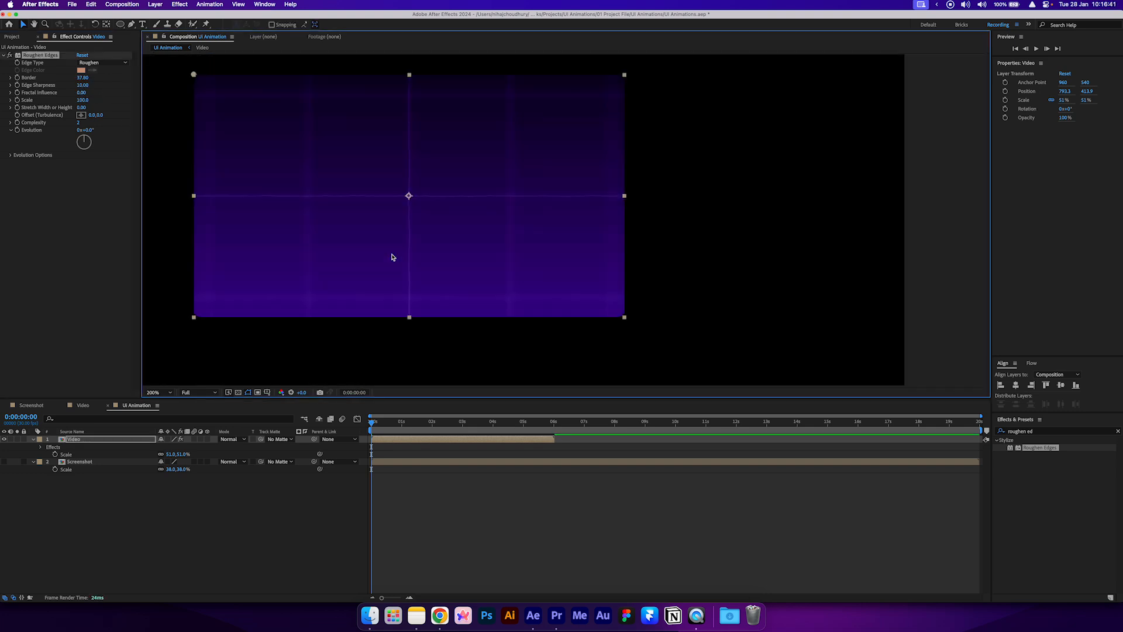
drag(383, 258, 414, 245)
key(v)
click(326, 306)
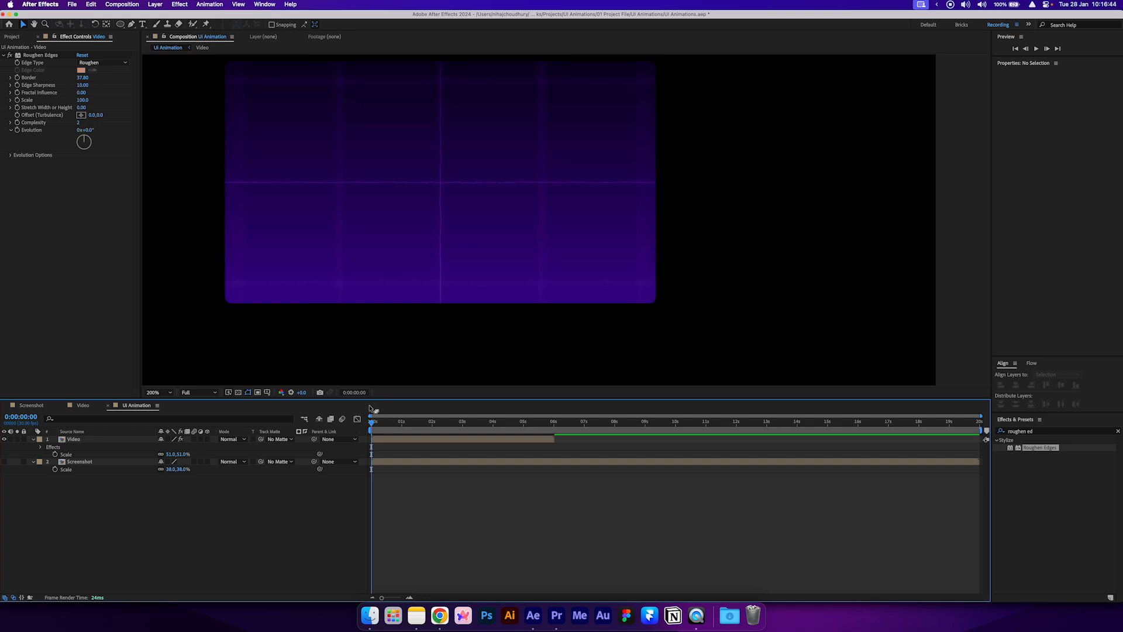
- Set the Roughen Edges Border on the Video layer to 25
click(88, 438)
drag(82, 77, 13, 85)
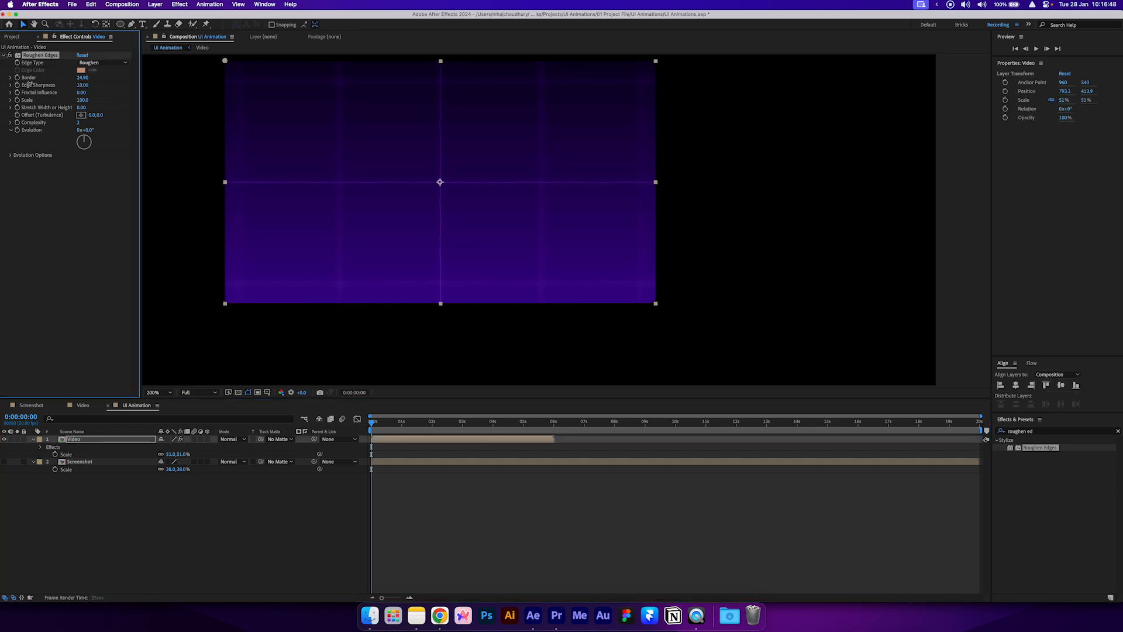
click(82, 77)
text(25)
click(78, 288)
click(325, 517)
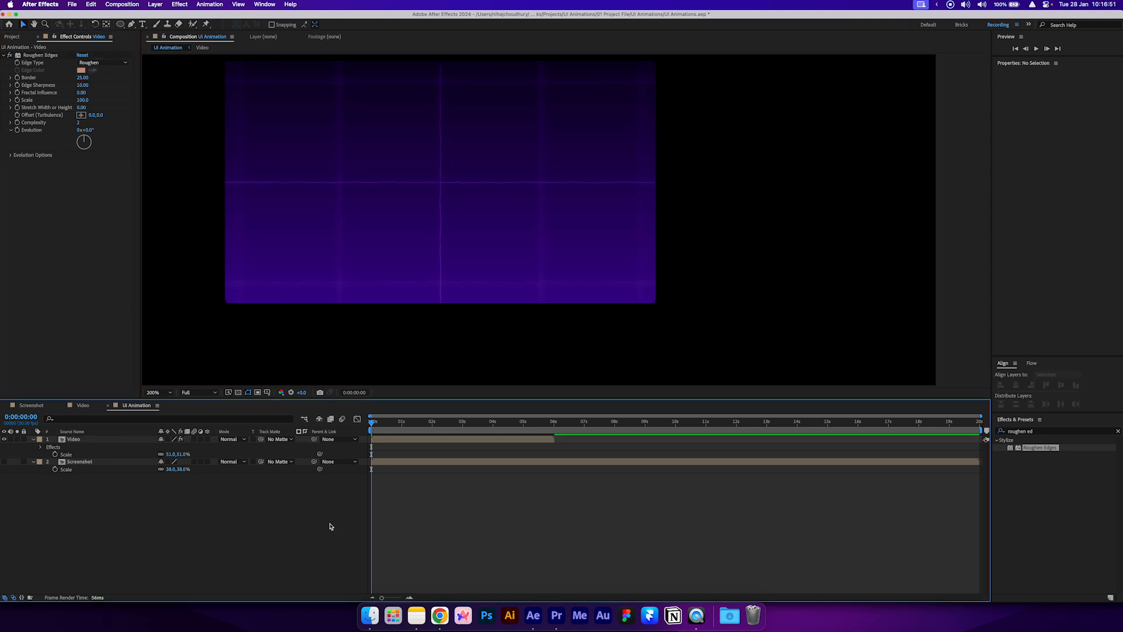
- Show the Screenshot layer again and fit the whole composition in the viewer
click(4, 461)
scroll(455, 271, down, 2)
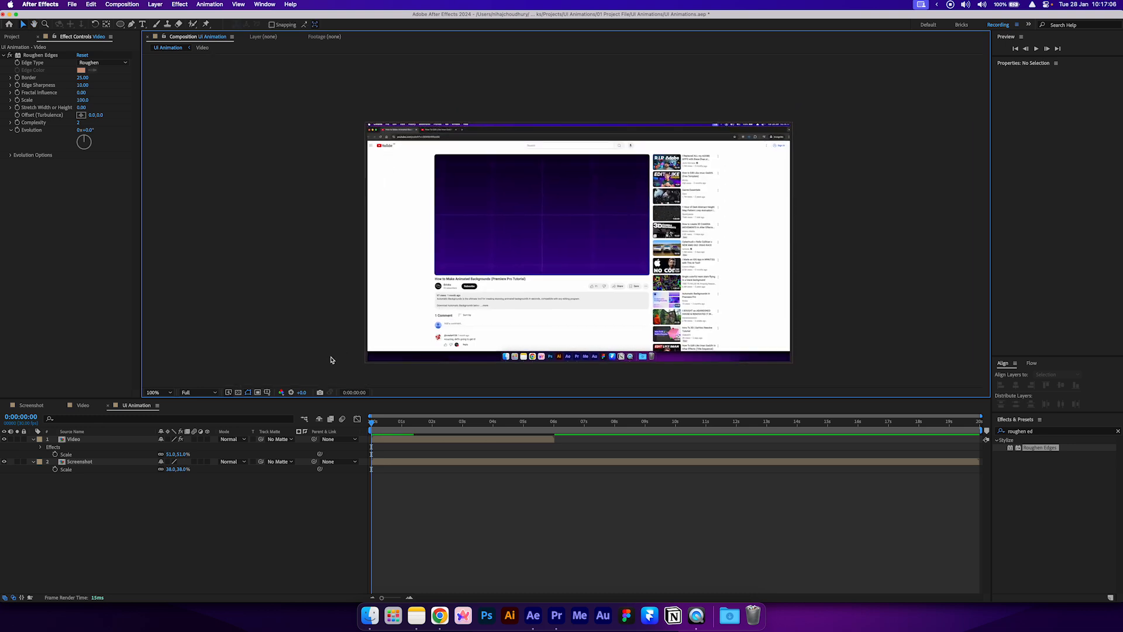
click(164, 392)
click(169, 400)
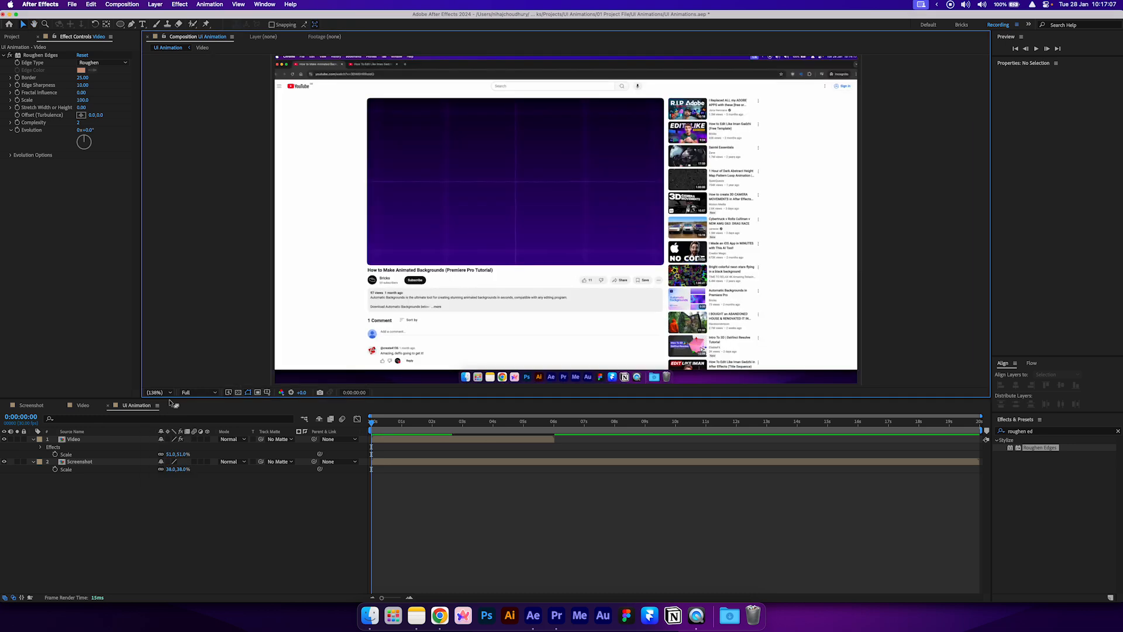
- Activate the Rectangle tool and duplicate the Screenshot layer six times
click(100, 462)
click(121, 27)
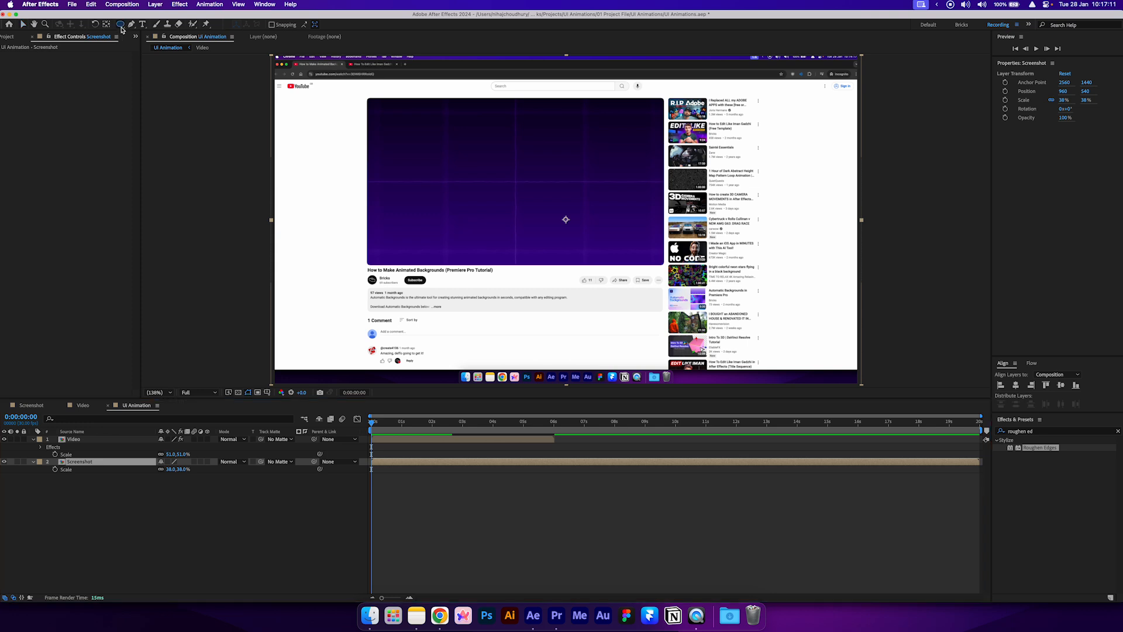
click(131, 24)
click(121, 466)
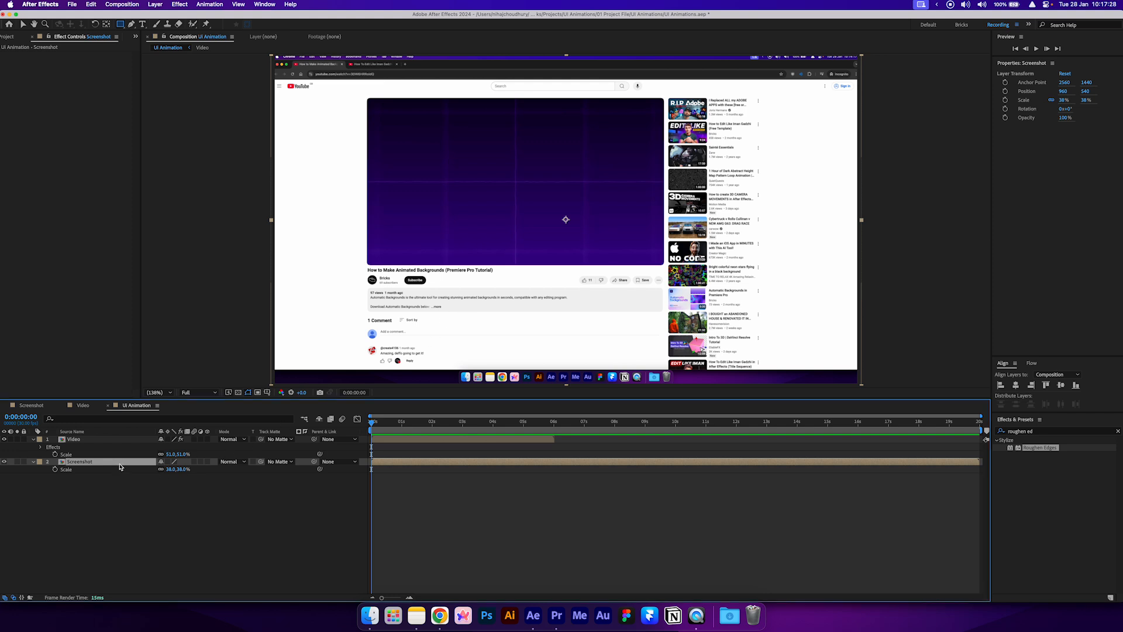
key(super+d)
key(super+d)
key(super+d)
key(super+d)
key(super+d)
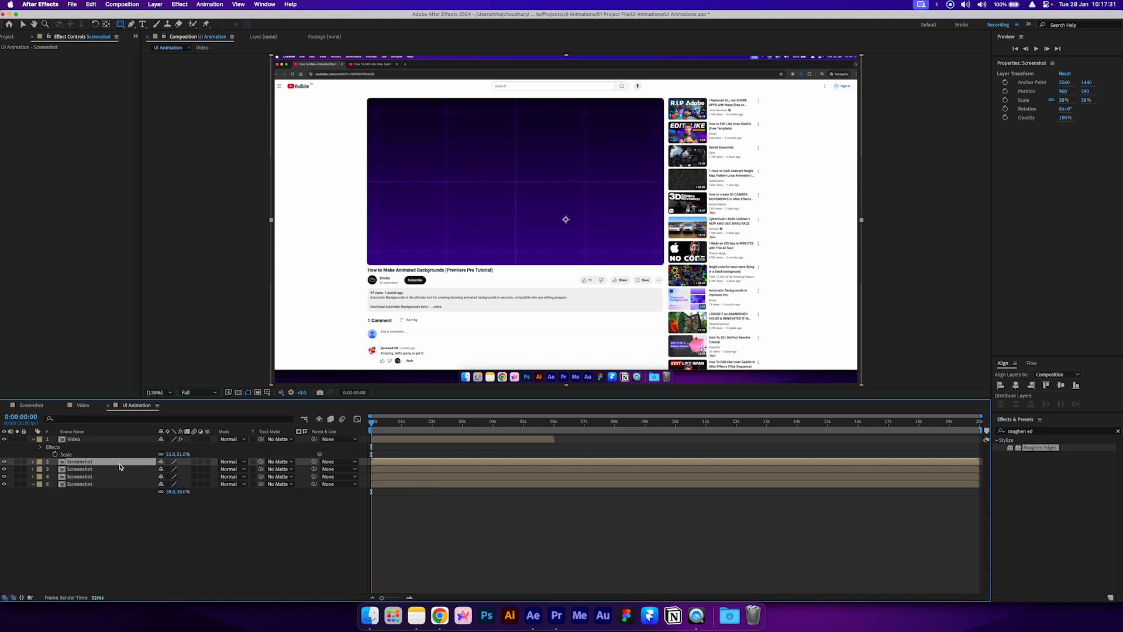
key(super+d)
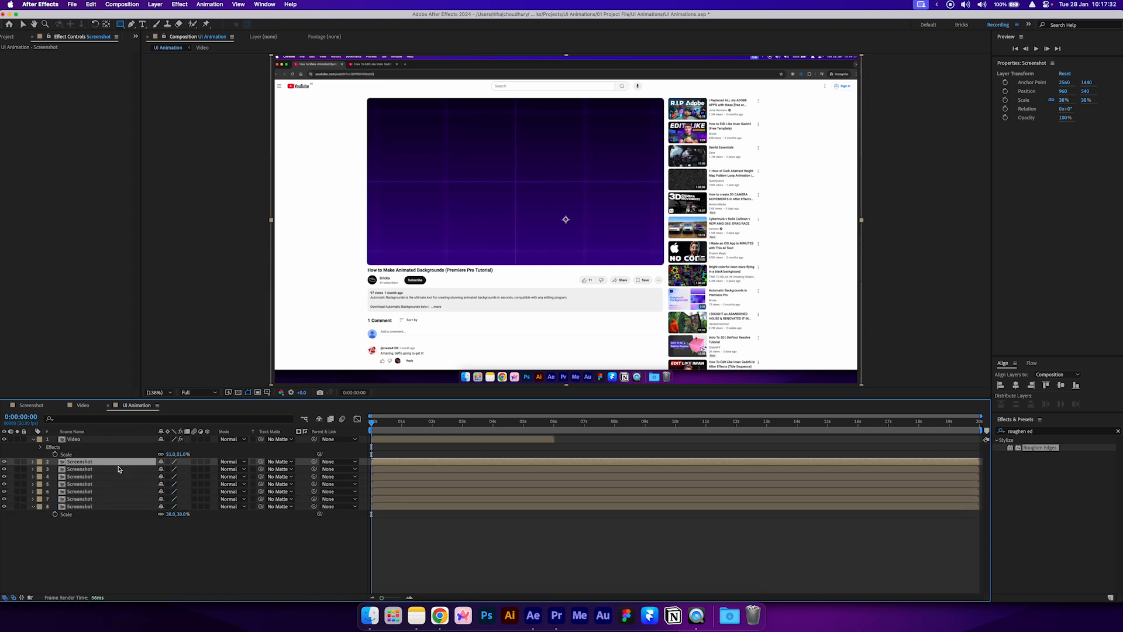
- Draw rectangular masks around the description box on the lowest Screenshot layer and around the channel row on the one above
click(93, 508)
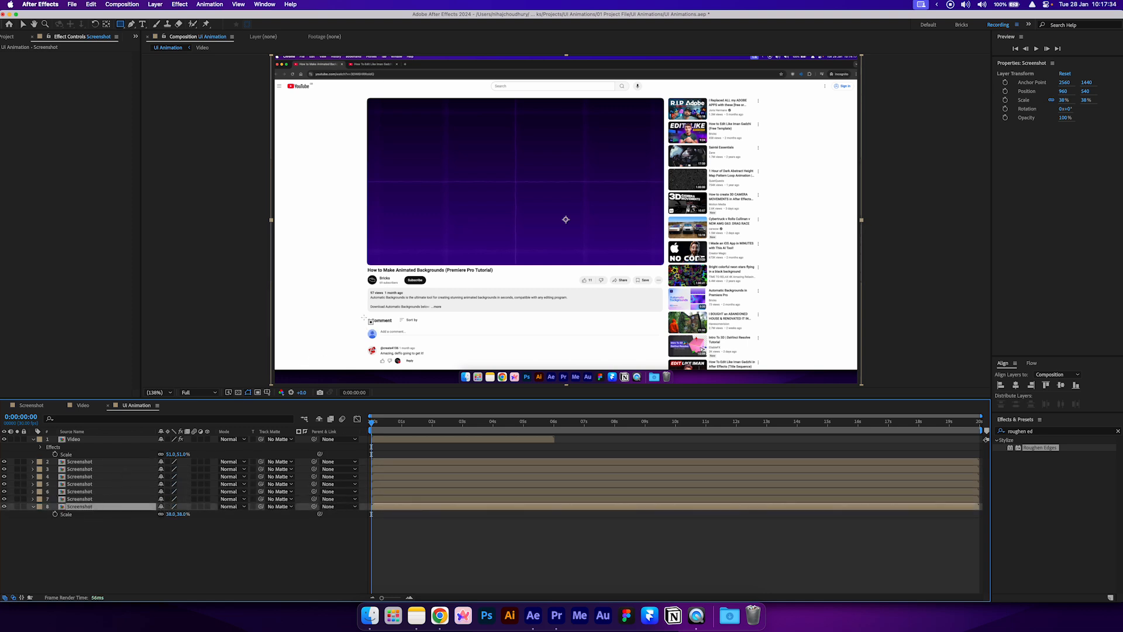
drag(363, 316, 667, 285)
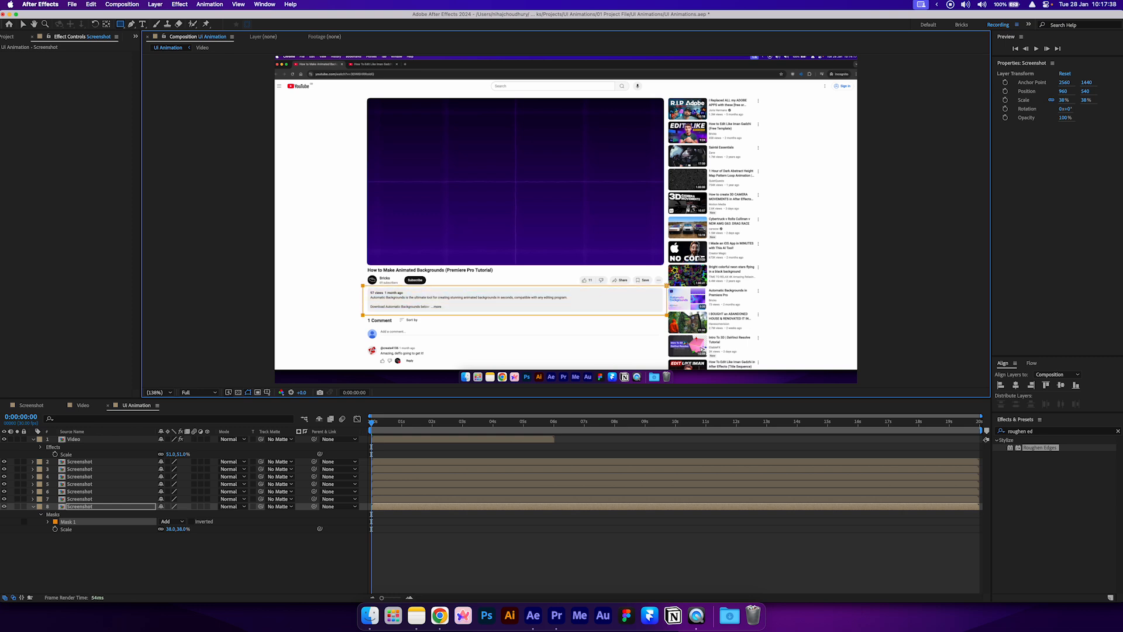
click(117, 499)
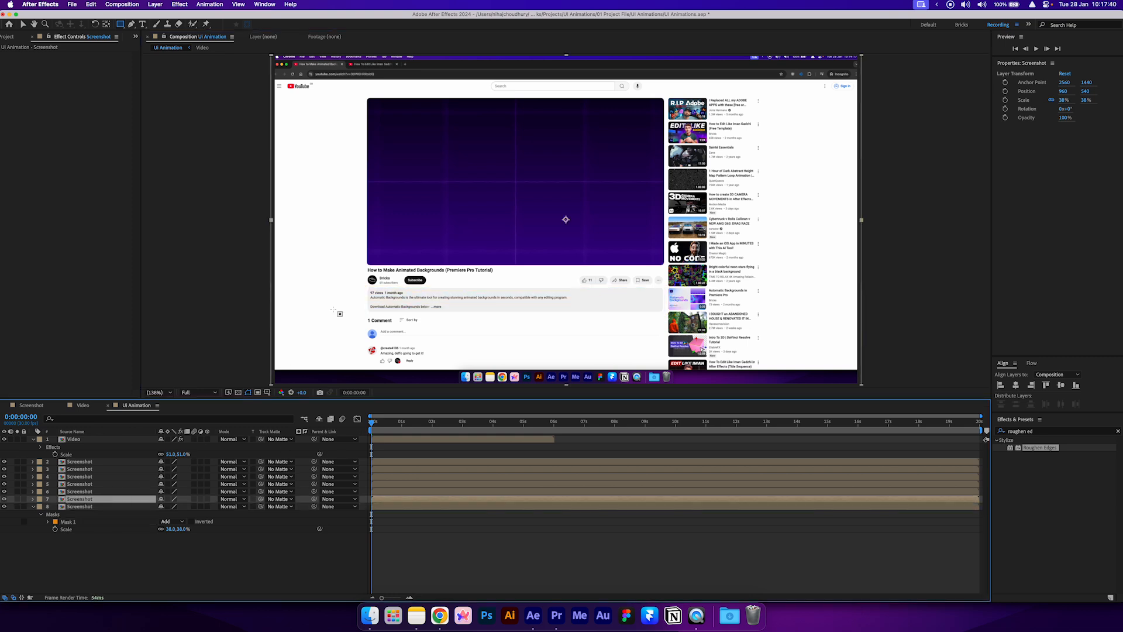
drag(364, 271, 664, 285)
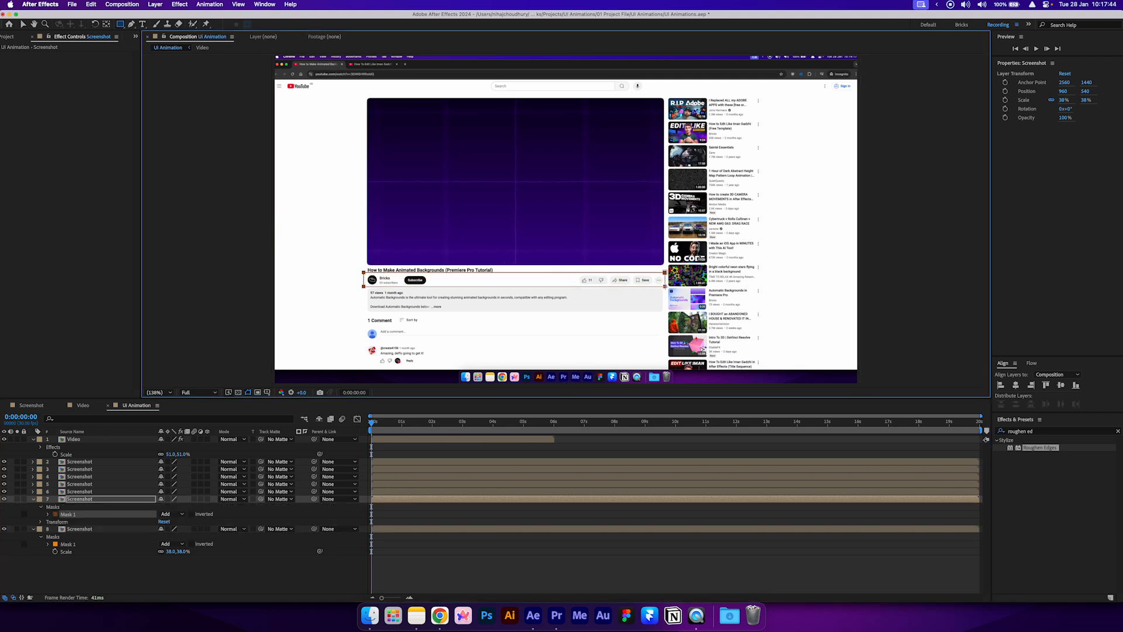
- Mask the video title with a rectangle on the next Screenshot layer up, and rename the lowest Screenshot layer as Description
click(108, 491)
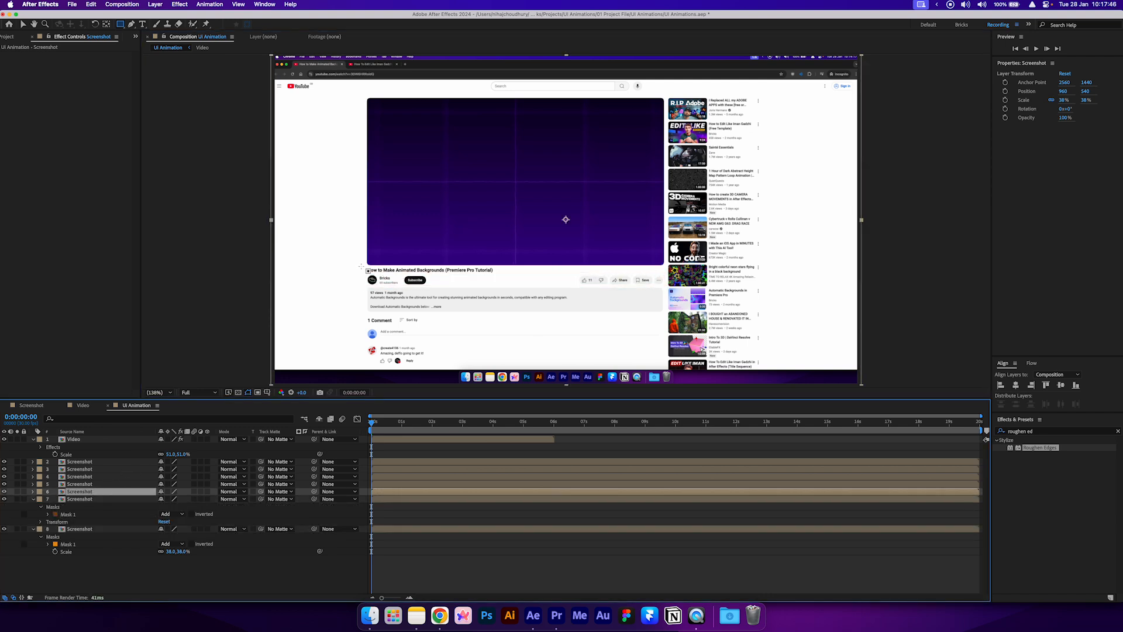
drag(360, 266, 651, 273)
click(78, 551)
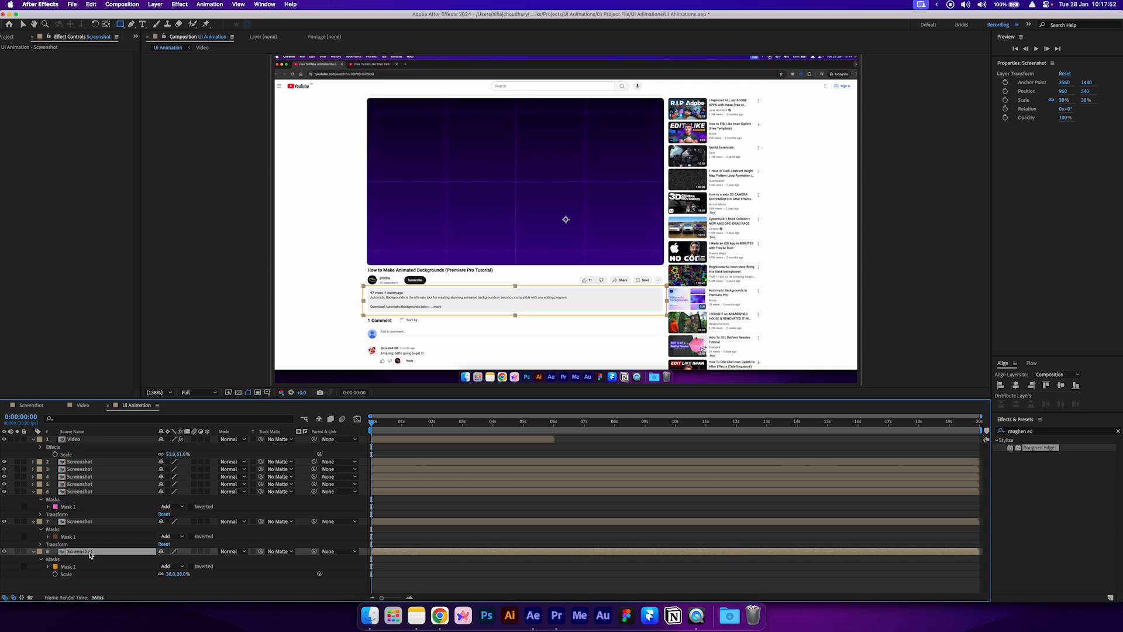
key(Return)
text(Descriptio)
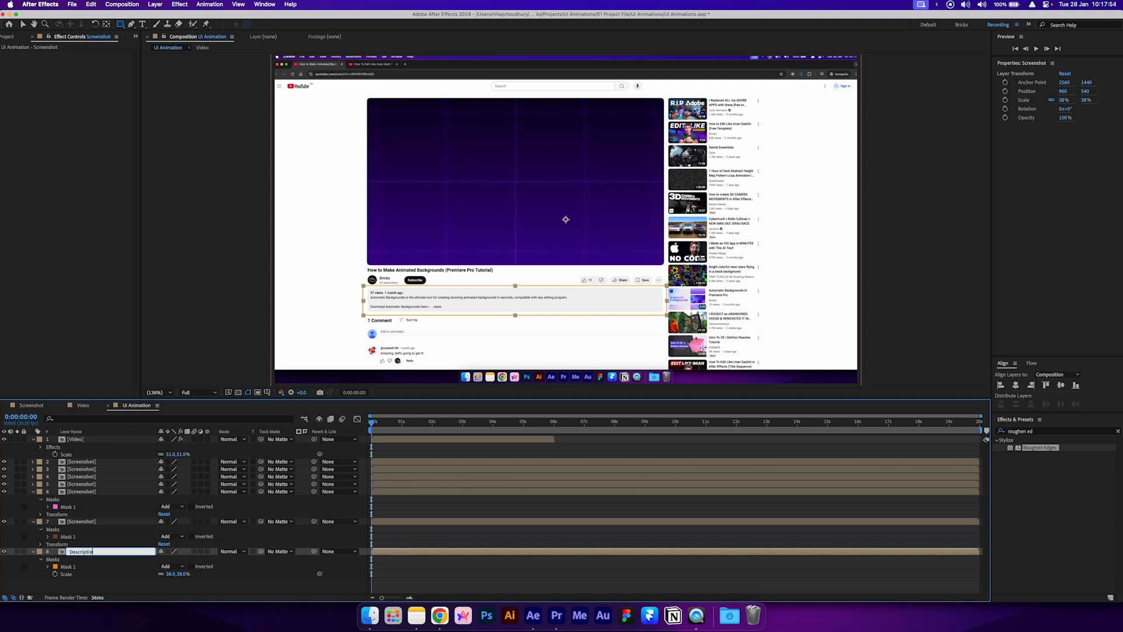
text(n)
key(Return)
- Rename the Screenshot layer masked around the channel row as Channel Info and the one masked around the video title as Title
click(87, 523)
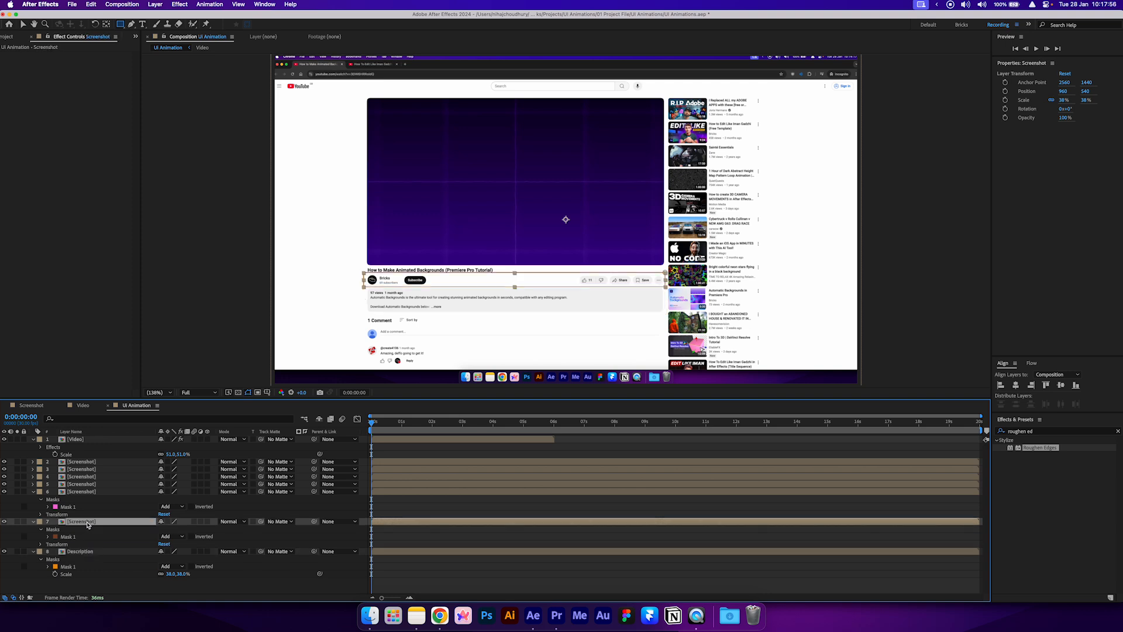
key(Return)
text(Channel )
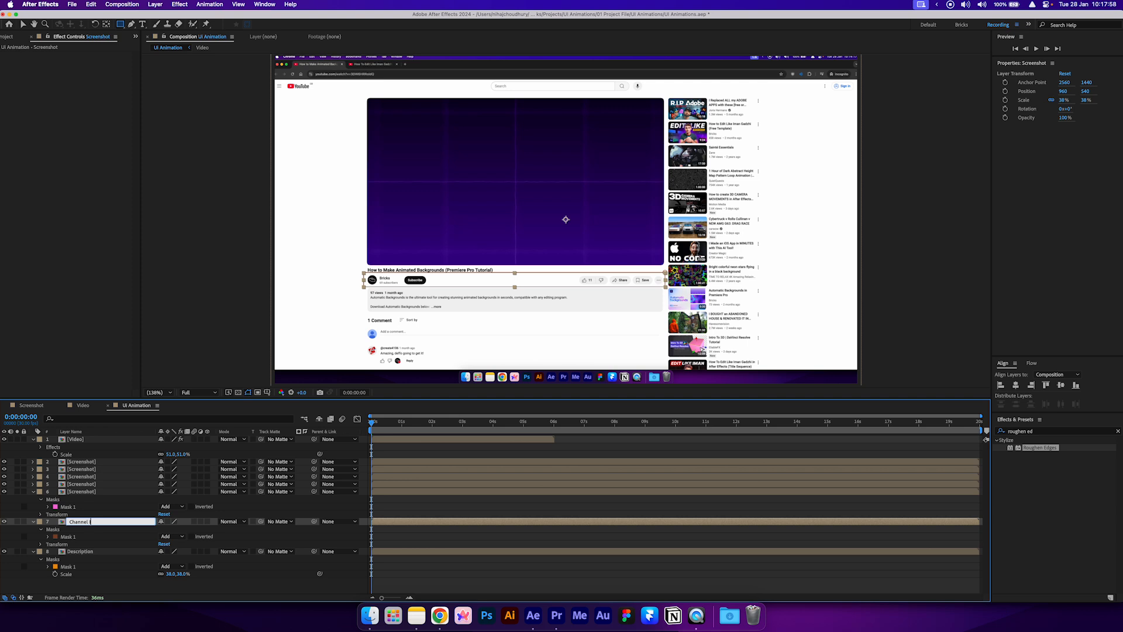
text(info)
key(Return)
click(85, 492)
key(Return)
text(Title)
key(Return)
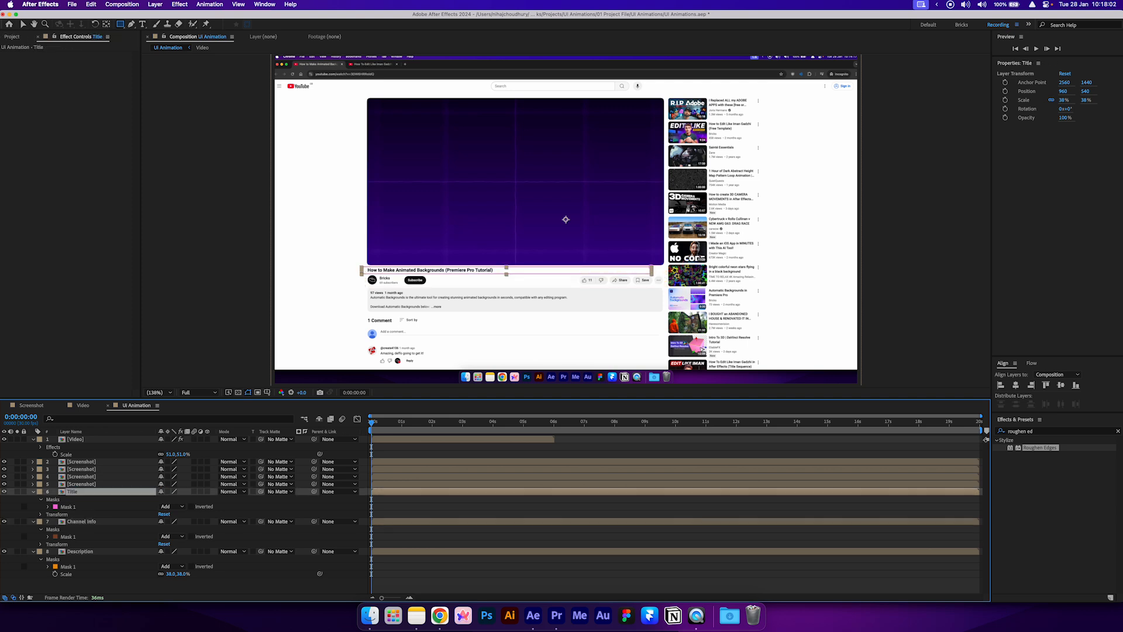
- Mask the hamburger menu icon on the Screenshot layer above Title and rename that layer as Menu
click(84, 485)
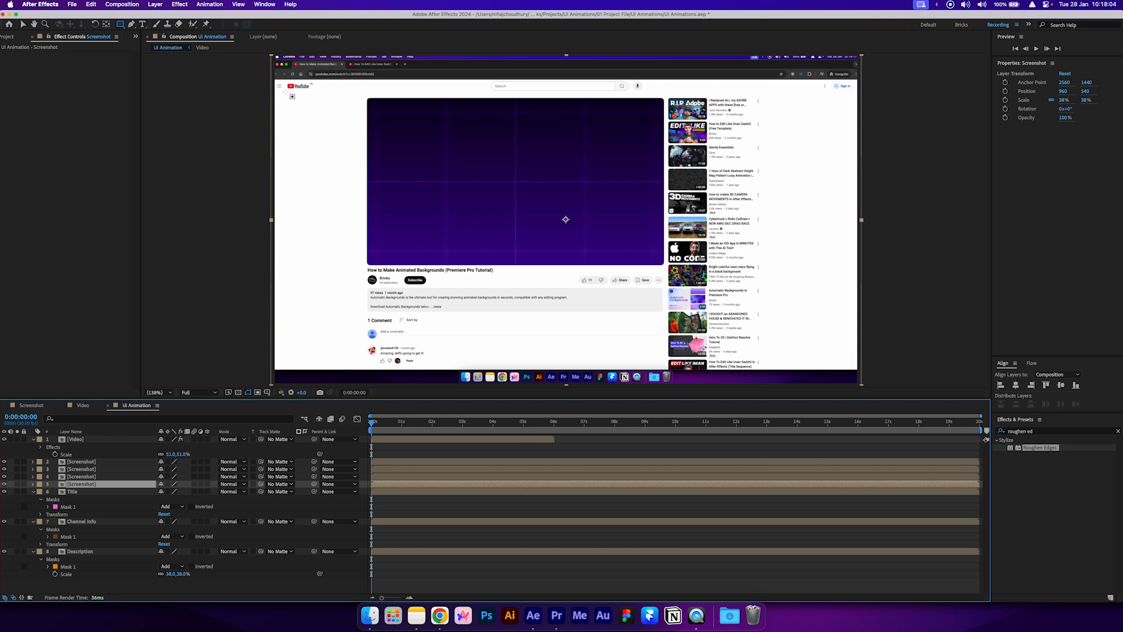
drag(276, 82, 284, 91)
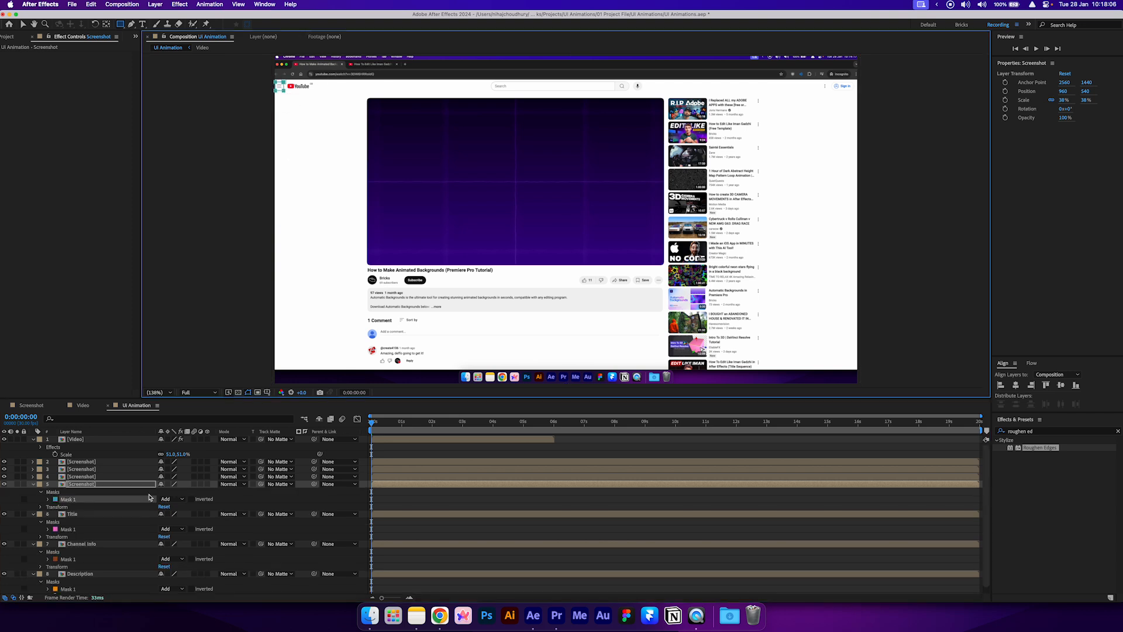
key(Return)
text(Menu)
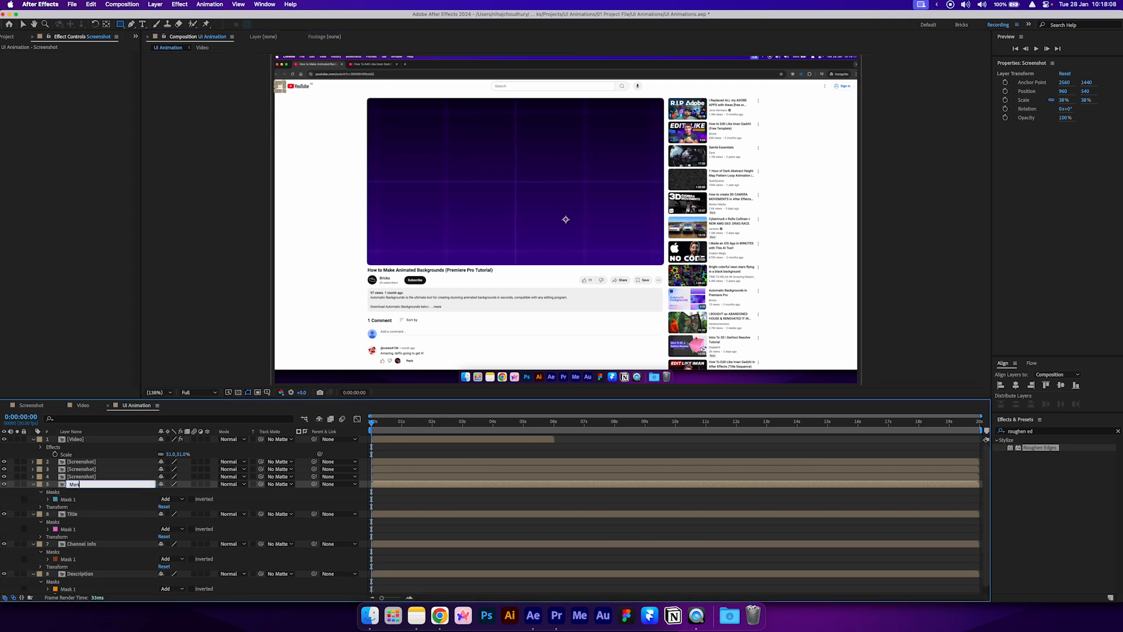
key(Return)
- Mask the YouTube logo on the Screenshot layer above Menu and rename that layer as YouTube
click(129, 477)
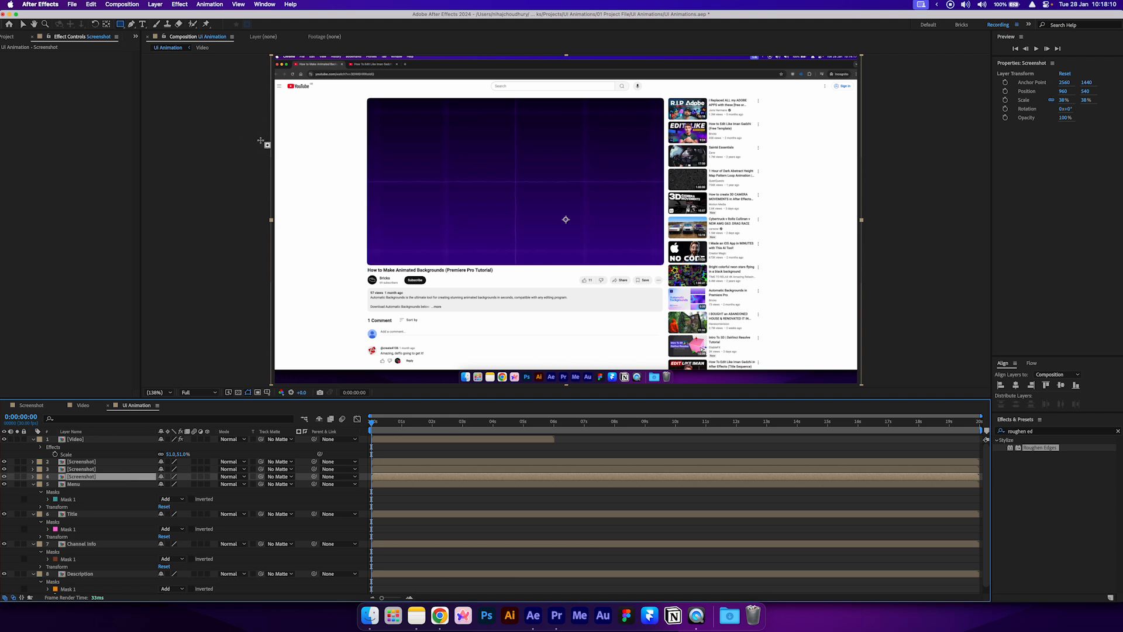
mouse_move(283, 82)
mouse_down()
mouse_move(337, 99)
mouse_move(327, 93)
mouse_up()
key(Return)
text(YouTube)
key(Return)
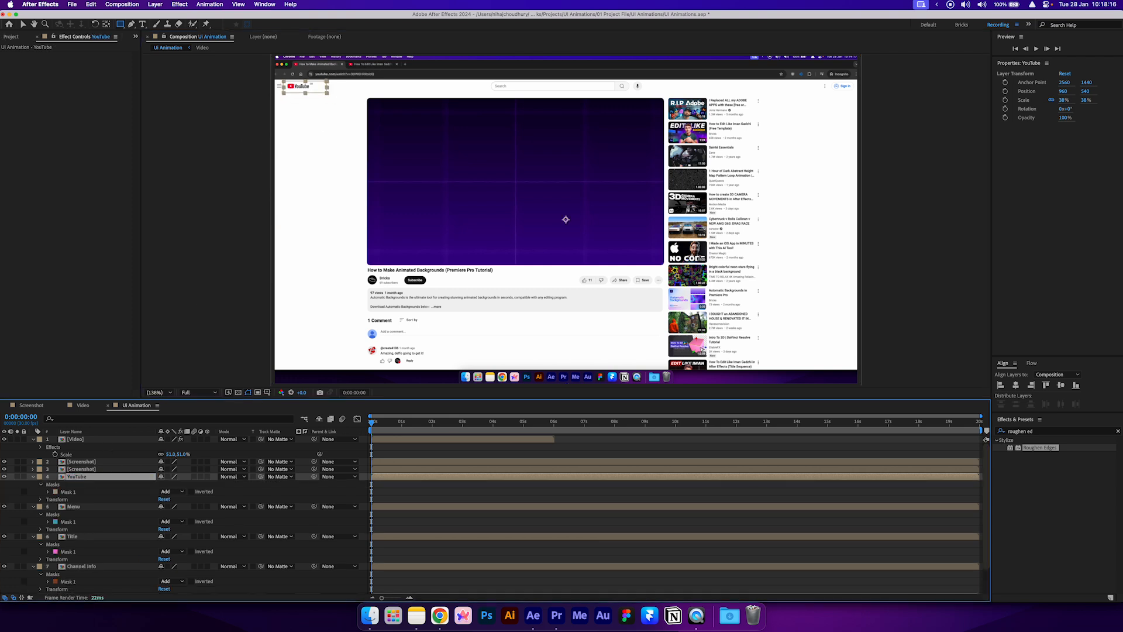
- Mask the search field on the Screenshot layer above YouTube and rename that layer as Search Bar
click(82, 469)
drag(485, 82, 631, 93)
click(81, 469)
key(Return)
text(Search Bar)
key(Return)
- Mask the microphone icon on the last remaining Screenshot layer and rename that layer as Mic
click(82, 462)
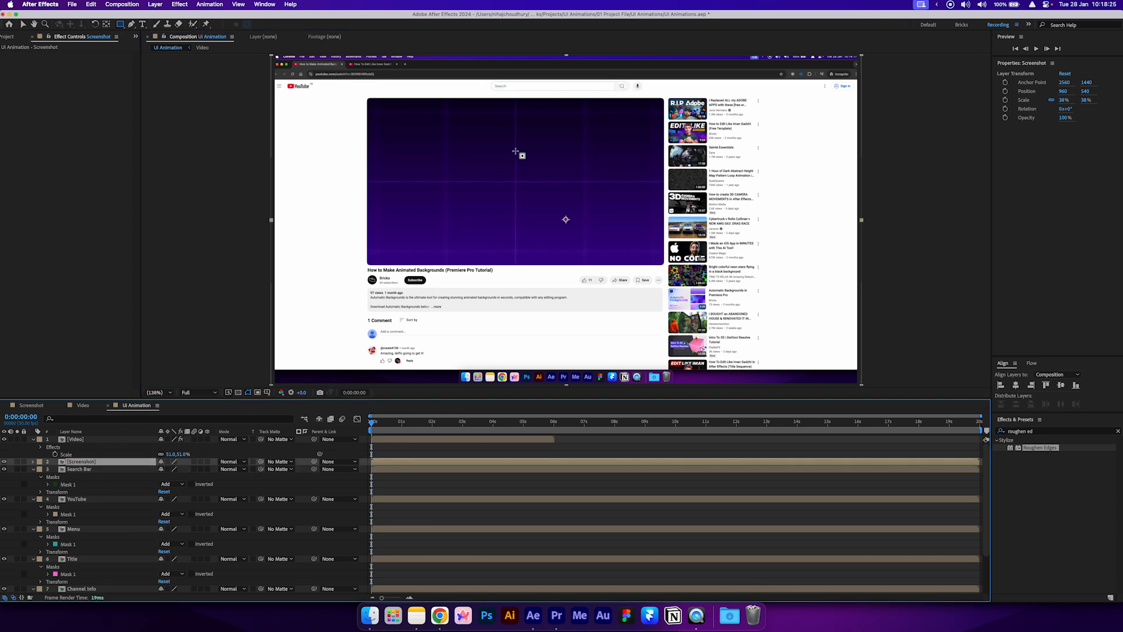
drag(645, 92, 632, 78)
text(Mic)
key(Return)
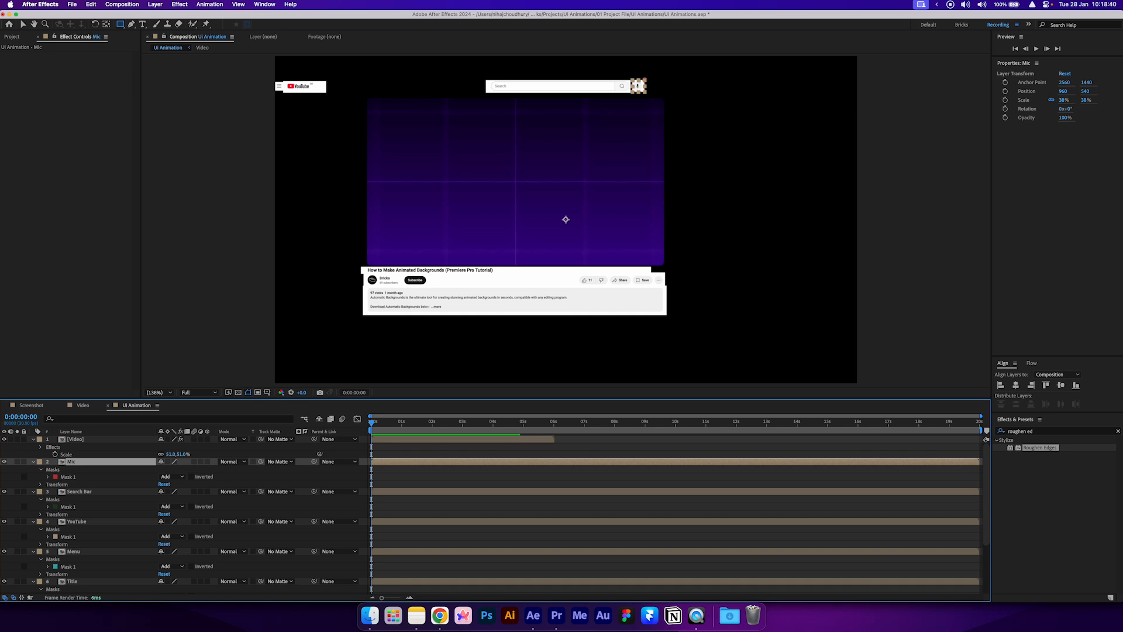
- Switch to the Selection tool and centre the Video layer horizontally and vertically in the composition
click(82, 443)
key(v)
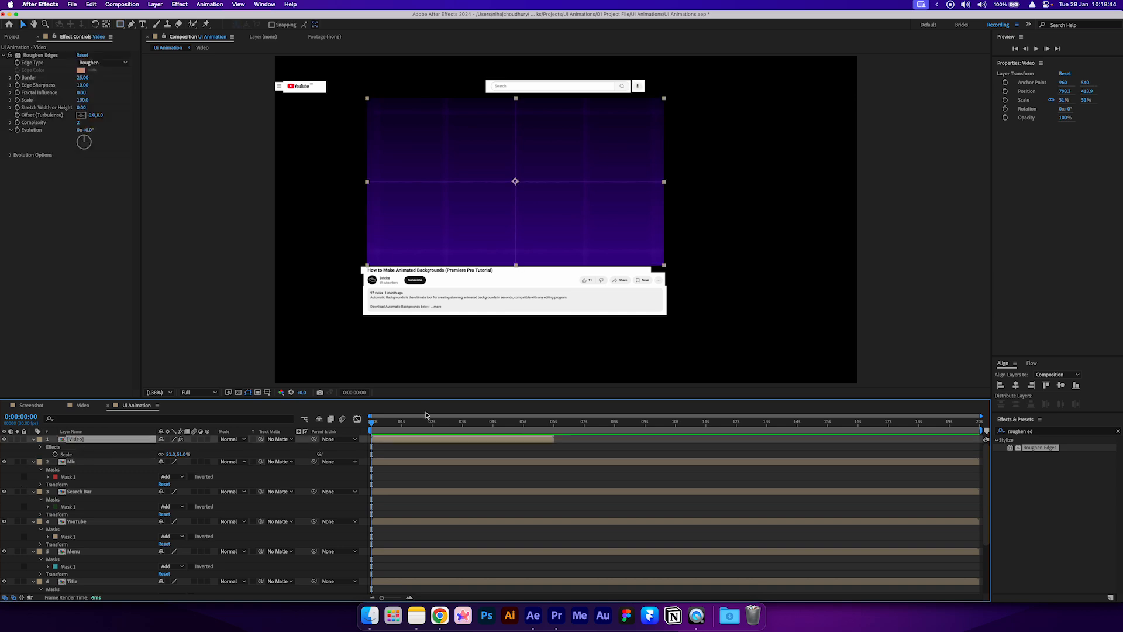
click(1015, 385)
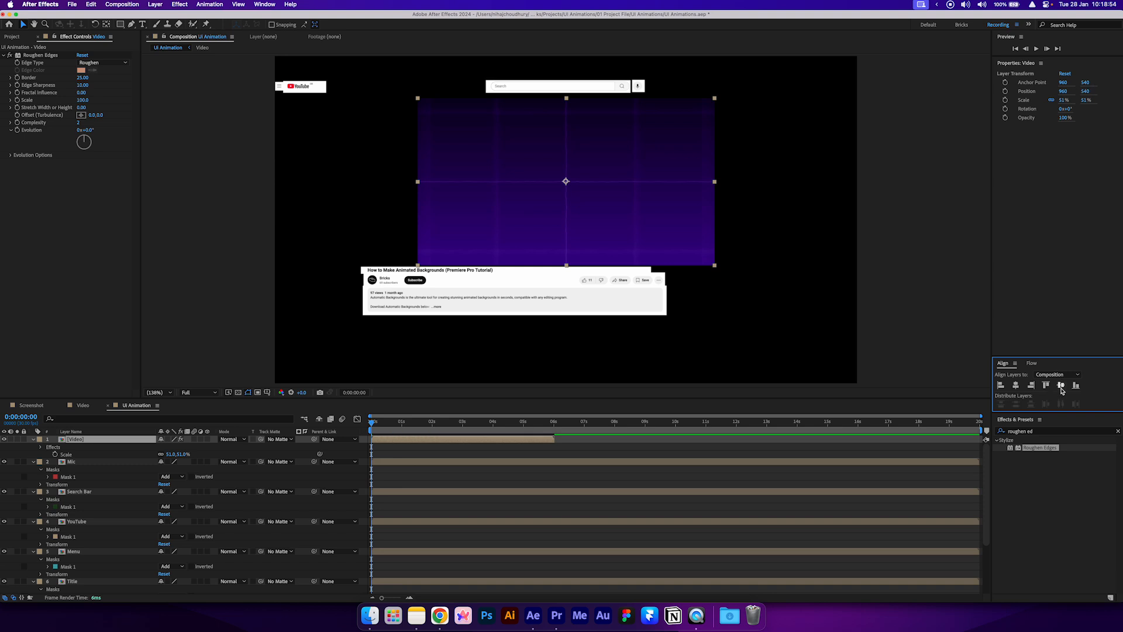
click(1061, 384)
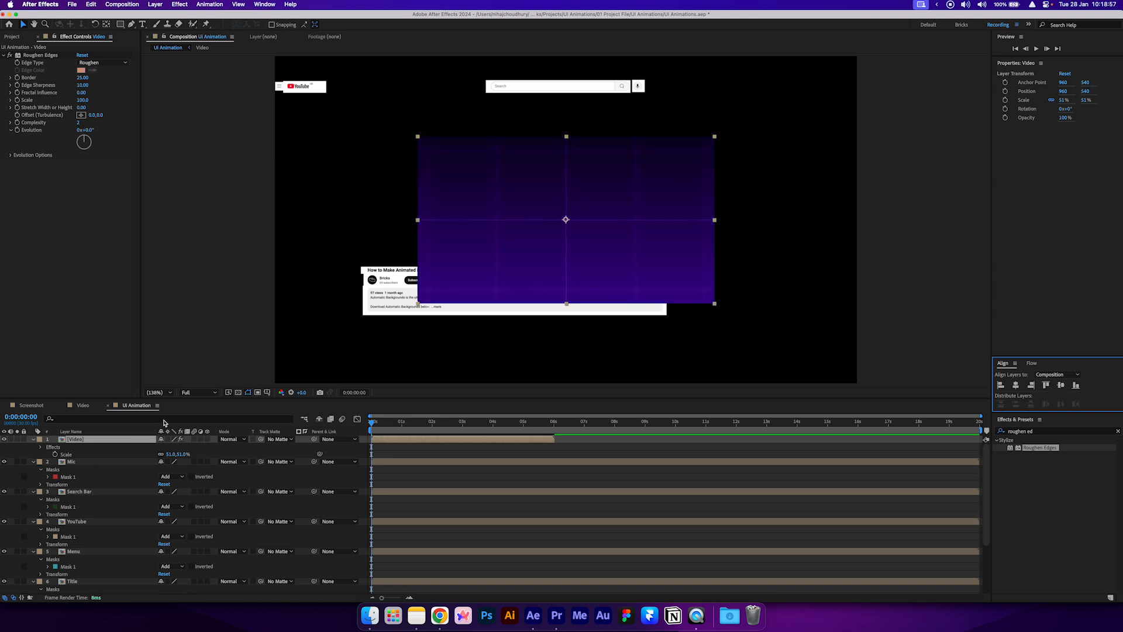
- Enlarge the timeline area and collapse the open properties of all layers
drag(189, 399, 200, 325)
click(393, 407)
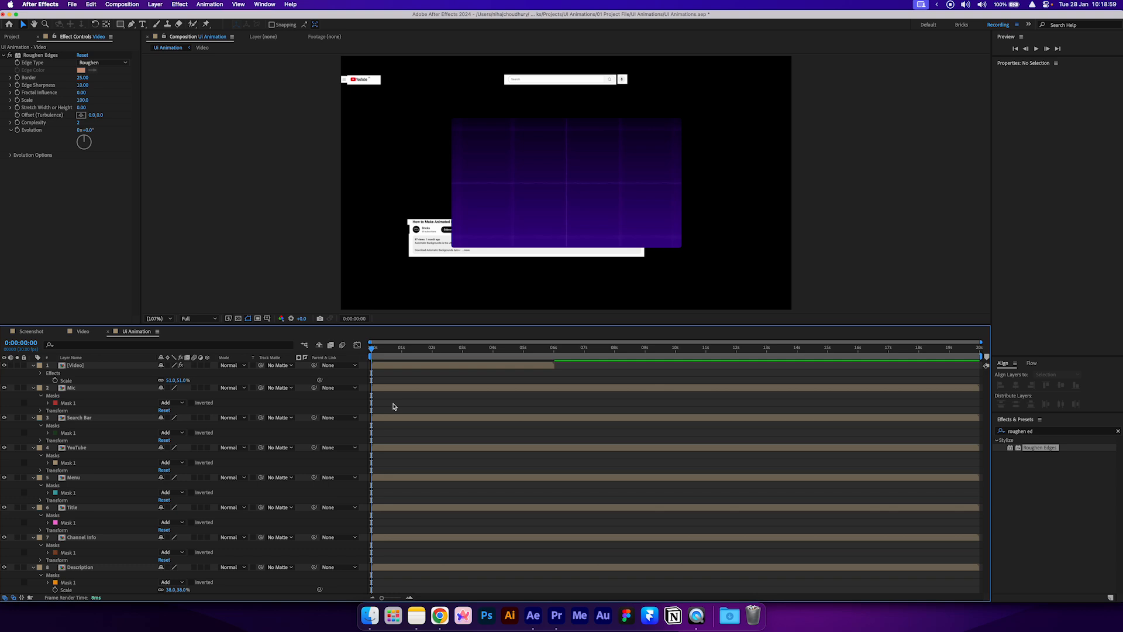
key(u)
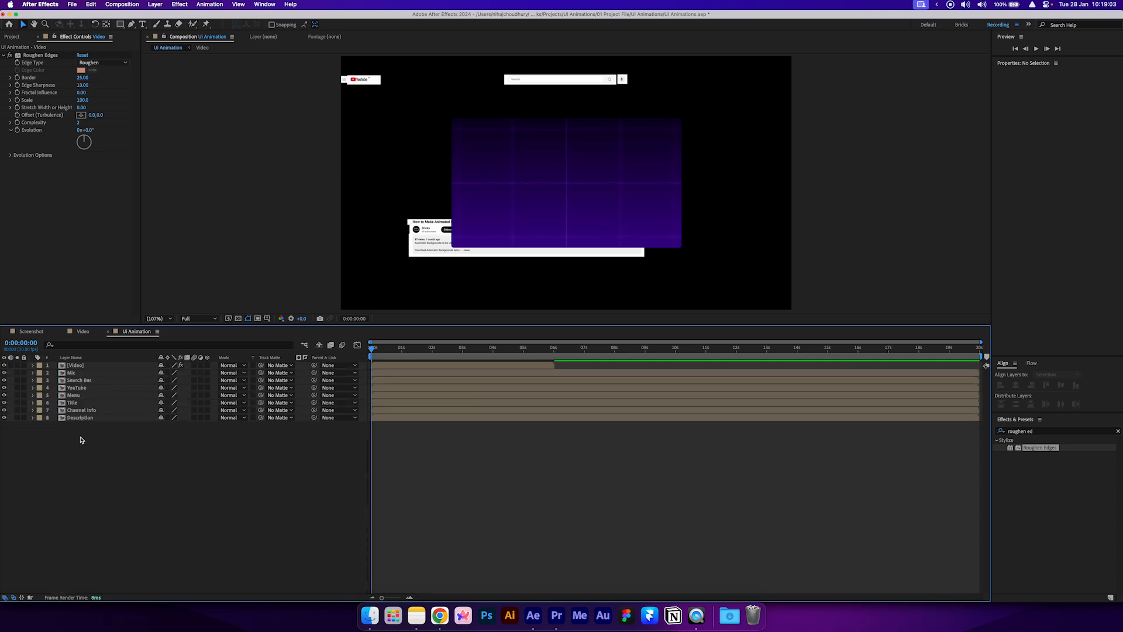
- Move the Title, Channel Info and Description layers together so they sit just beneath the centred video
drag(82, 438, 88, 404)
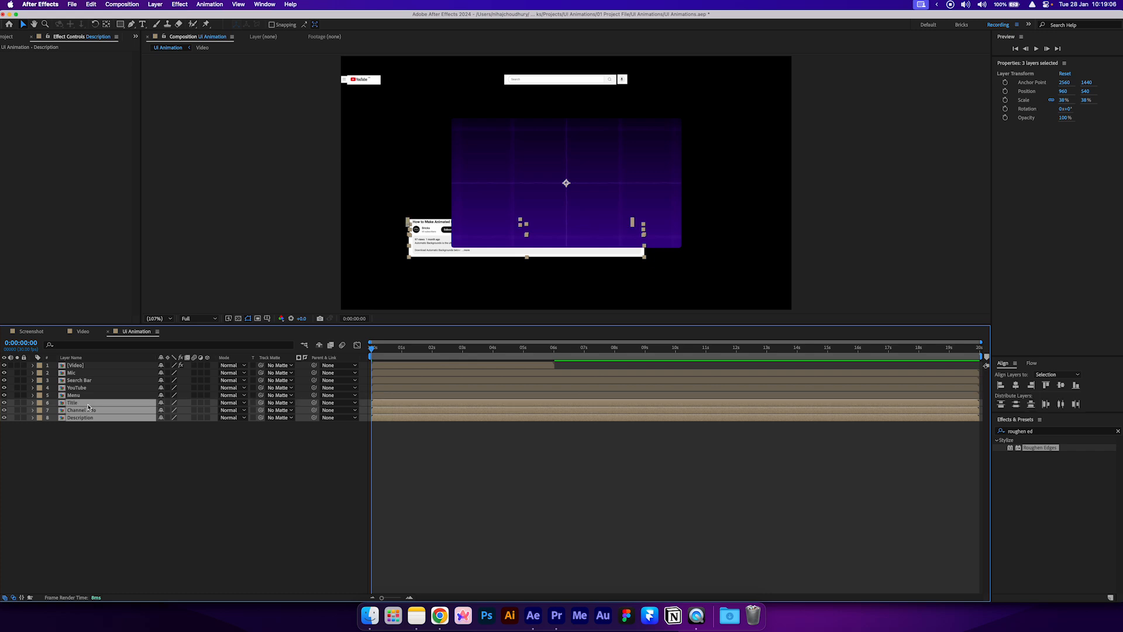
drag(437, 251, 537, 130)
key(period)
key(period)
key(period)
- Show the rulers, place a vertical guide on the video's left edge and shift the three text layers to line up with it
key(v)
key(super+r)
drag(145, 202, 349, 200)
drag(406, 233, 397, 233)
- Place a second vertical guide on the video's right edge
key(comma)
key(h)
drag(554, 160, 464, 231)
key(v)
drag(150, 221, 787, 135)
key(space)
key(period)
- Nudge the Title, Channel Info and Description layers slightly right to about X 1127, balancing them between the two guides
key(space)
drag(900, 205, 585, 185)
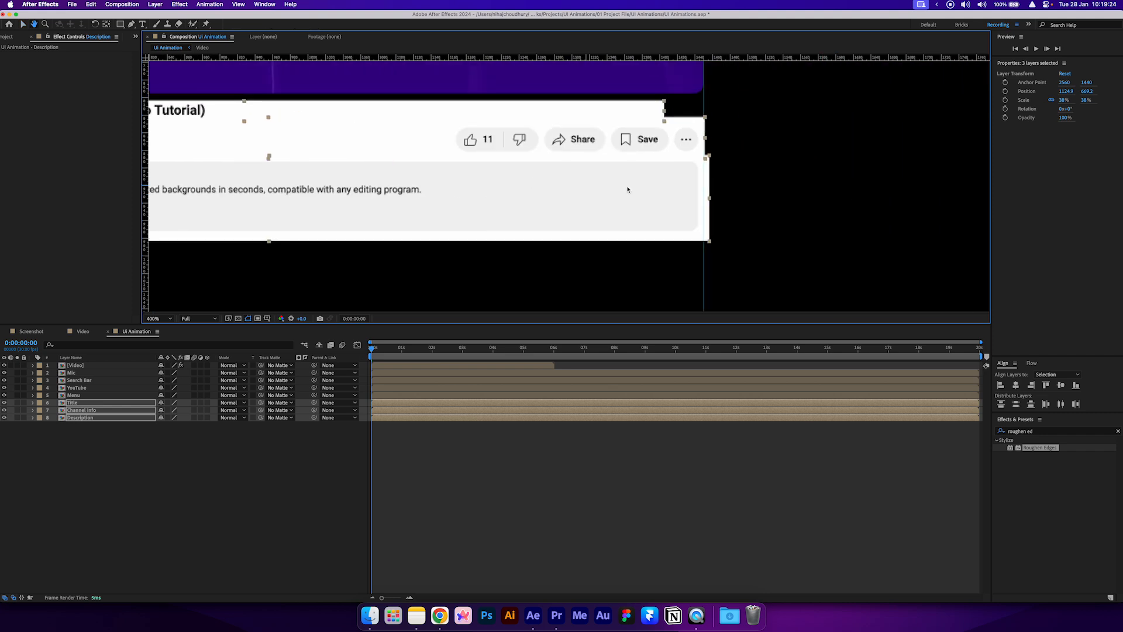
drag(665, 198, 667, 197)
key(comma)
key(space)
drag(430, 216, 494, 228)
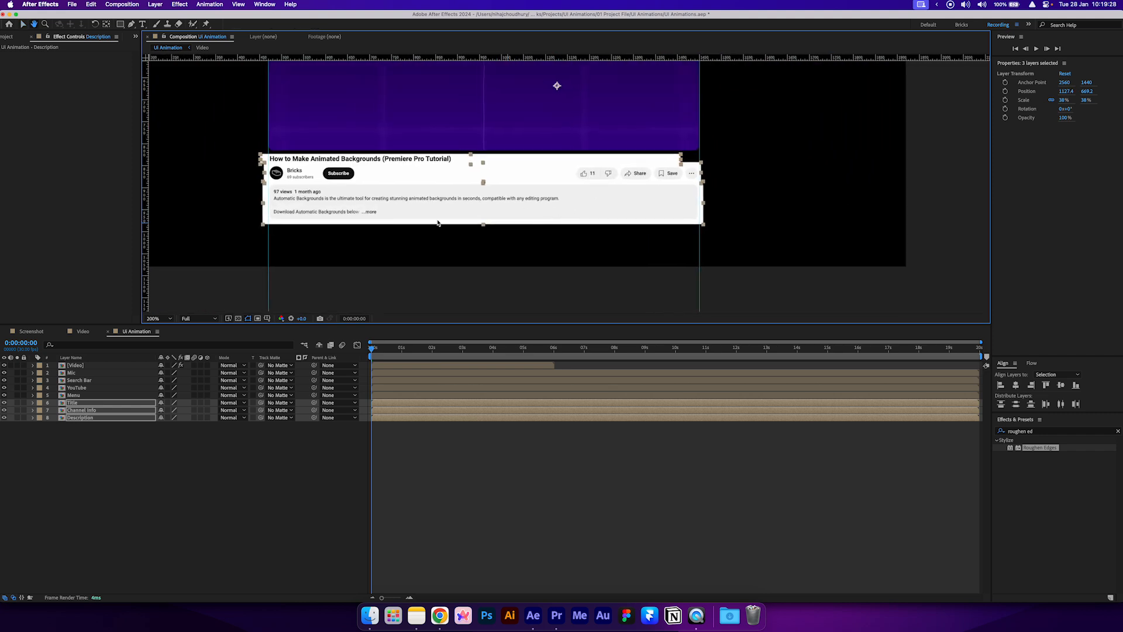
key(space)
drag(428, 65, 456, 258)
drag(468, 165, 492, 281)
drag(490, 196, 554, 175)
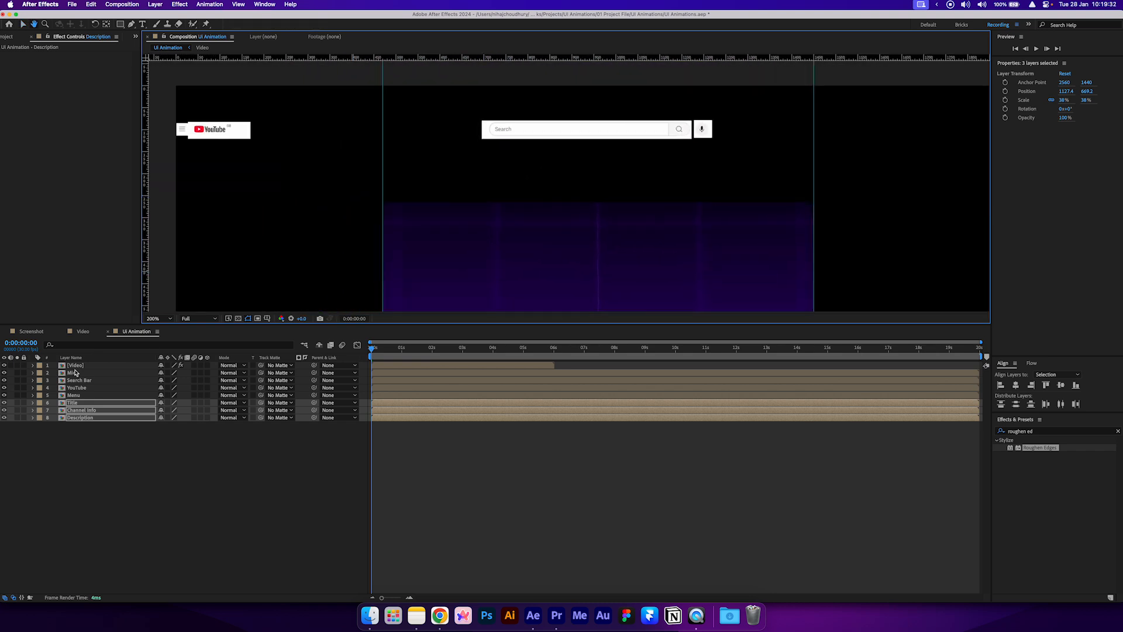
click(80, 395)
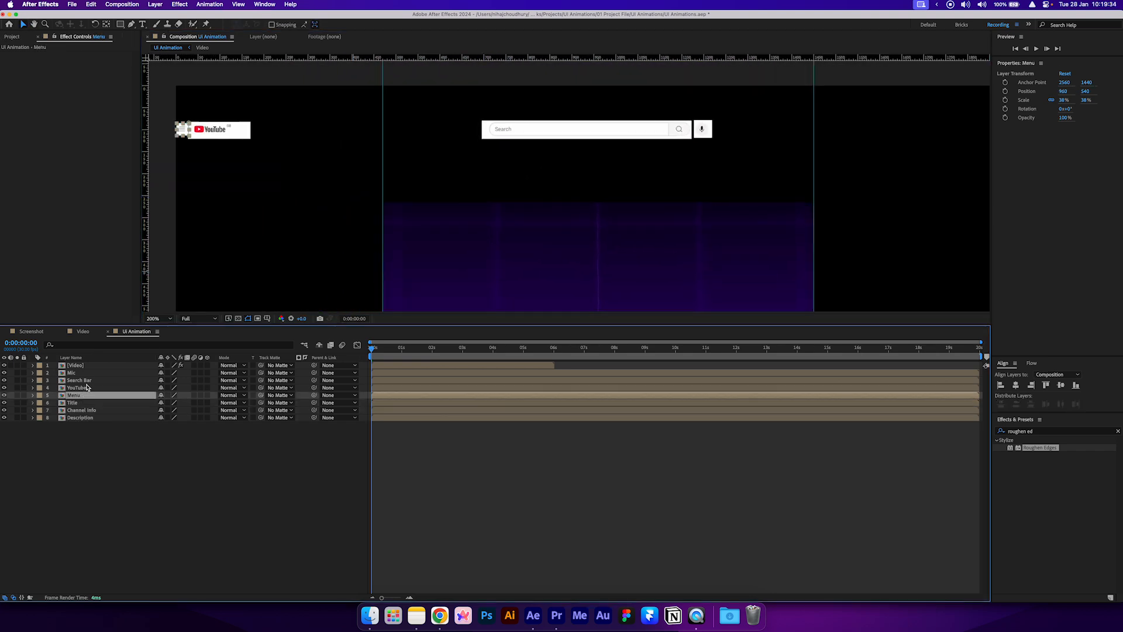
shift+click(79, 380)
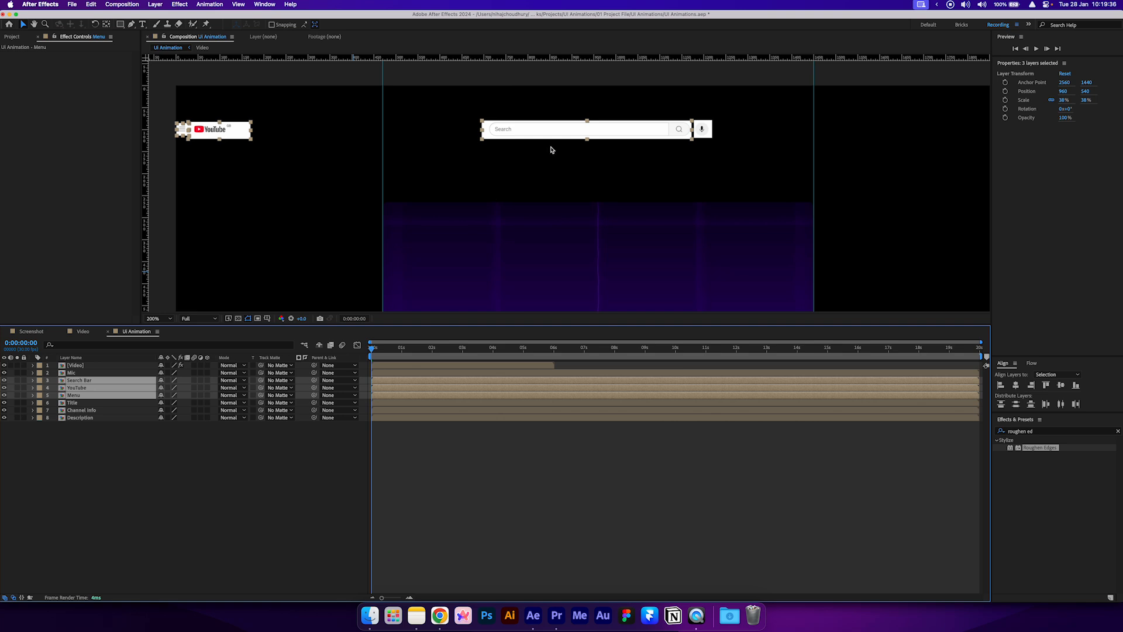
drag(520, 131, 553, 156)
key(super+z)
- Move the Mic, Search Bar, YouTube and Menu layers together to just above the video, aligning the microphone icon with the right guide
click(73, 373)
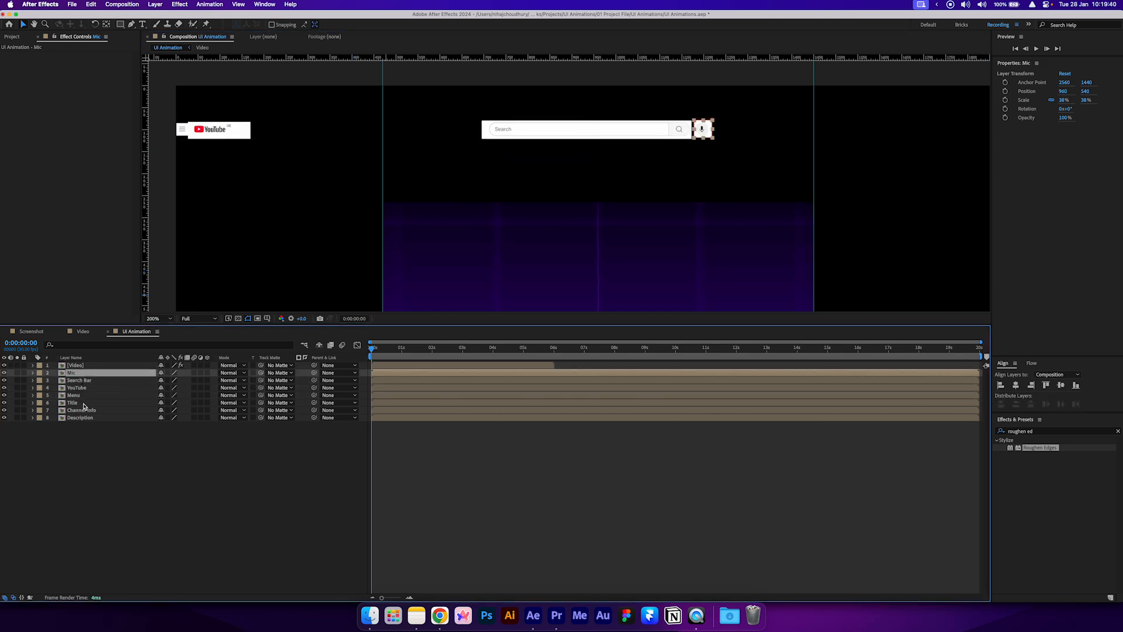
shift+click(93, 396)
drag(664, 135, 423, 146)
key(period)
key(period)
drag(653, 167, 486, 309)
drag(531, 207, 751, 178)
key(comma)
key(comma)
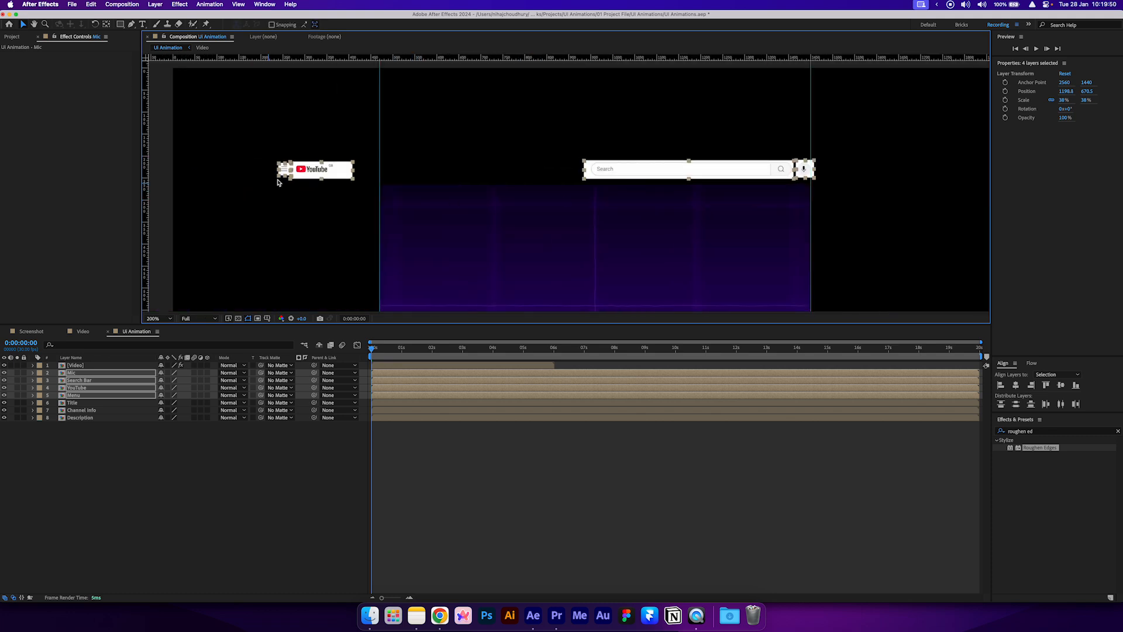
- Move the Menu and YouTube layers right so the menu icon lines up with the left guide, at about X 1423
click(88, 395)
shift+click(82, 388)
drag(312, 177, 614, 202)
key(period)
key(period)
drag(422, 181, 415, 180)
- Enlarge the composition viewer, fit the whole composition in it and deselect all layers
key(comma)
key(comma)
key(comma)
drag(555, 232, 462, 178)
key(v)
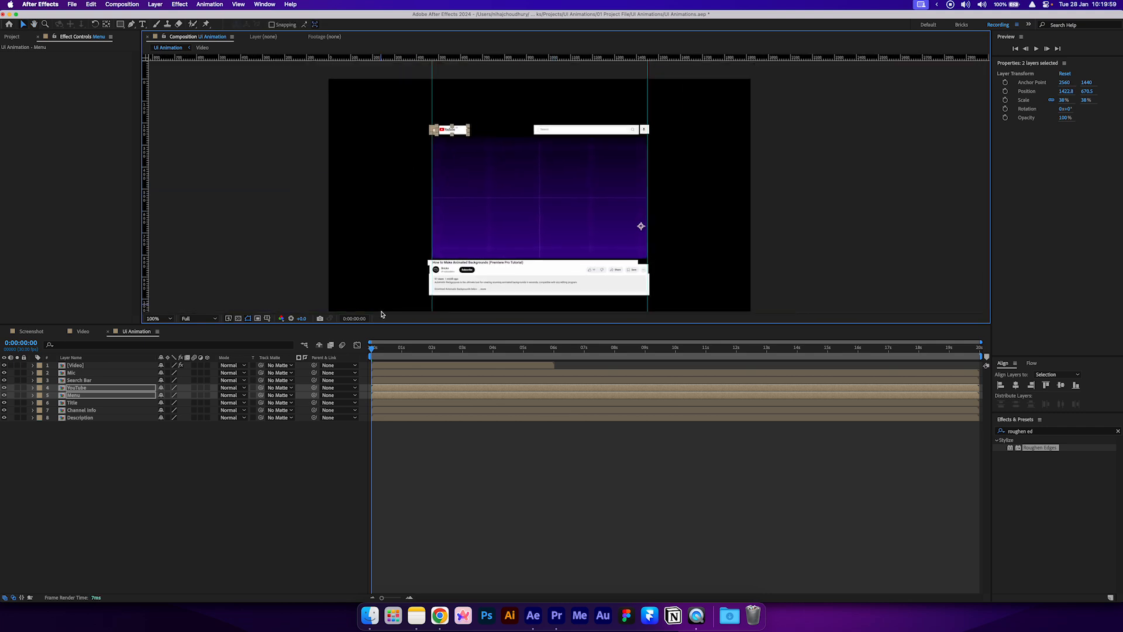
drag(388, 324, 388, 413)
click(158, 407)
click(164, 417)
click(217, 268)
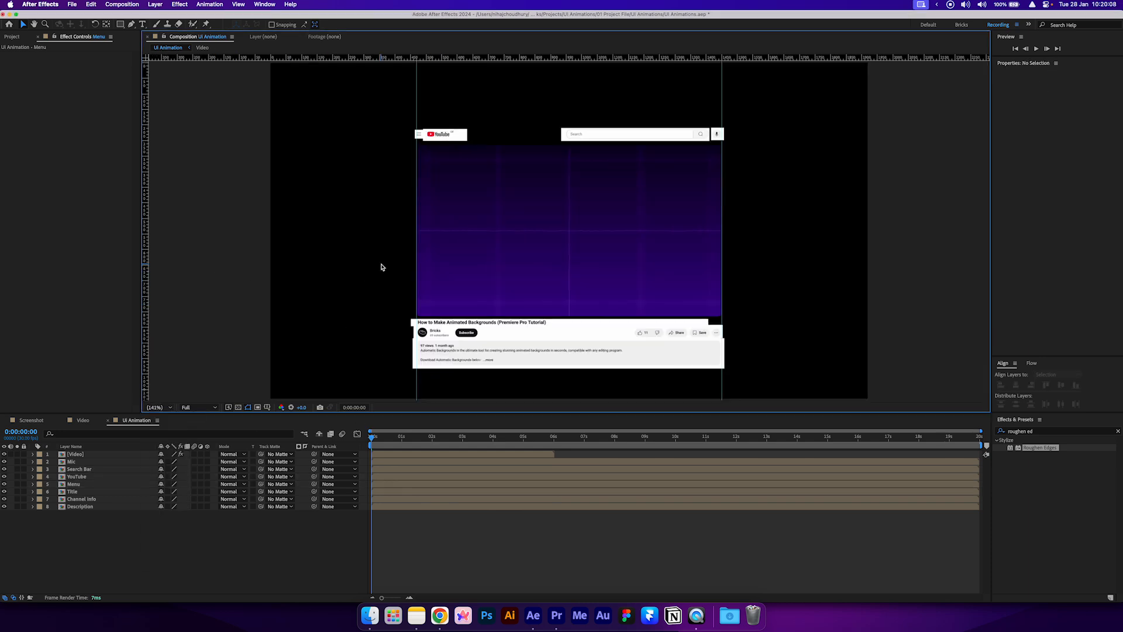
- Create a white 1920 x 1080 solid named Background and place it beneath all other layers
right_click(175, 556)
mouse_move(210, 486)
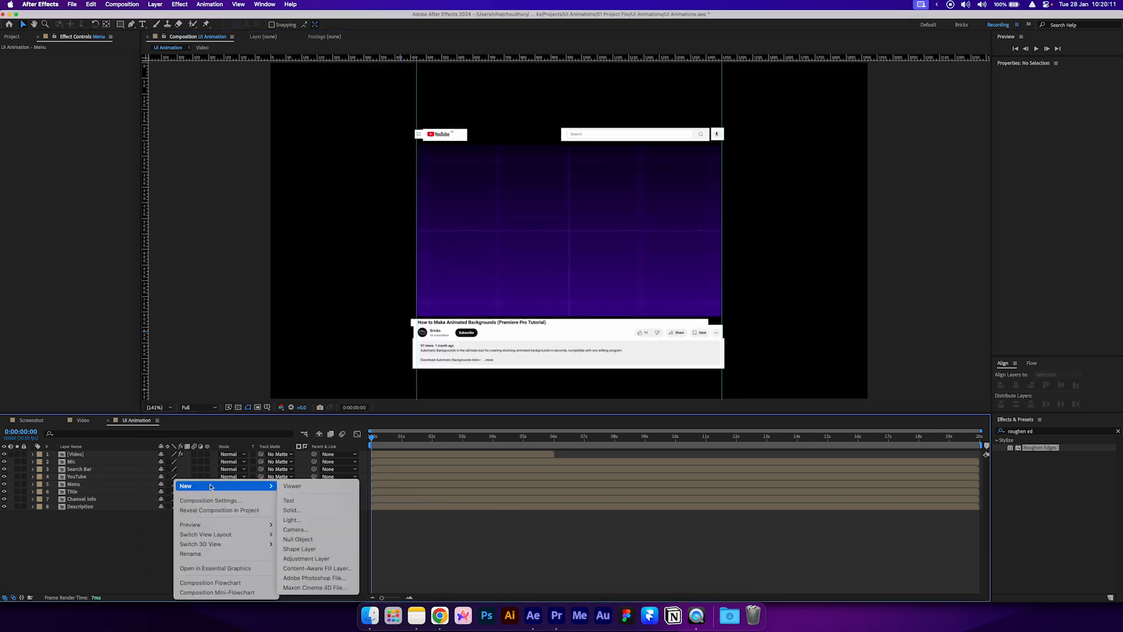
click(314, 509)
text(Background)
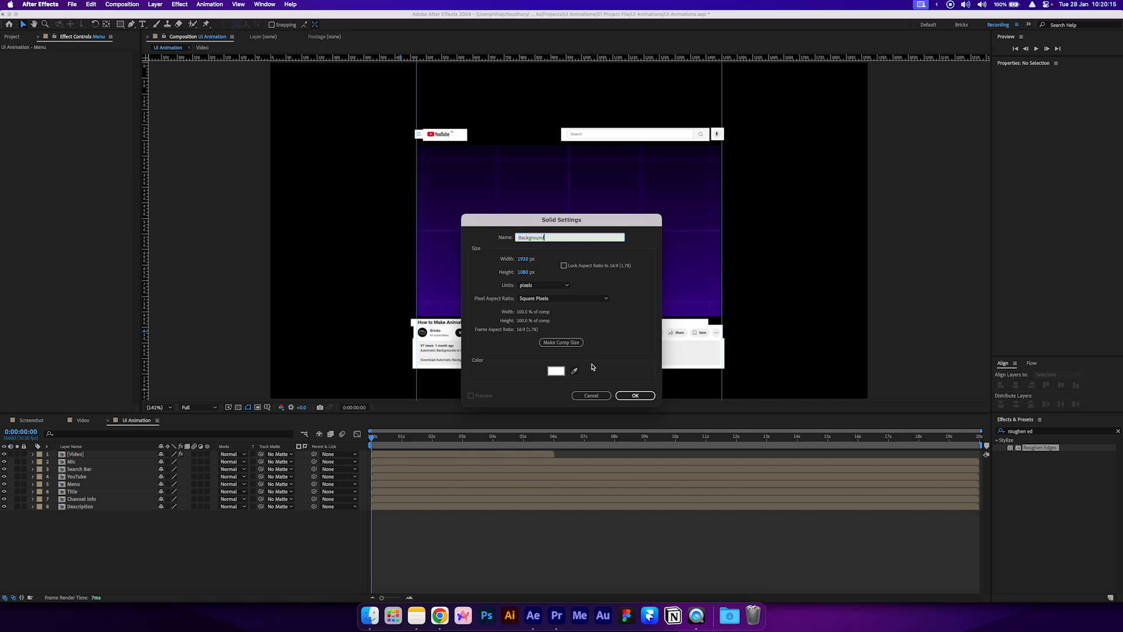
click(635, 395)
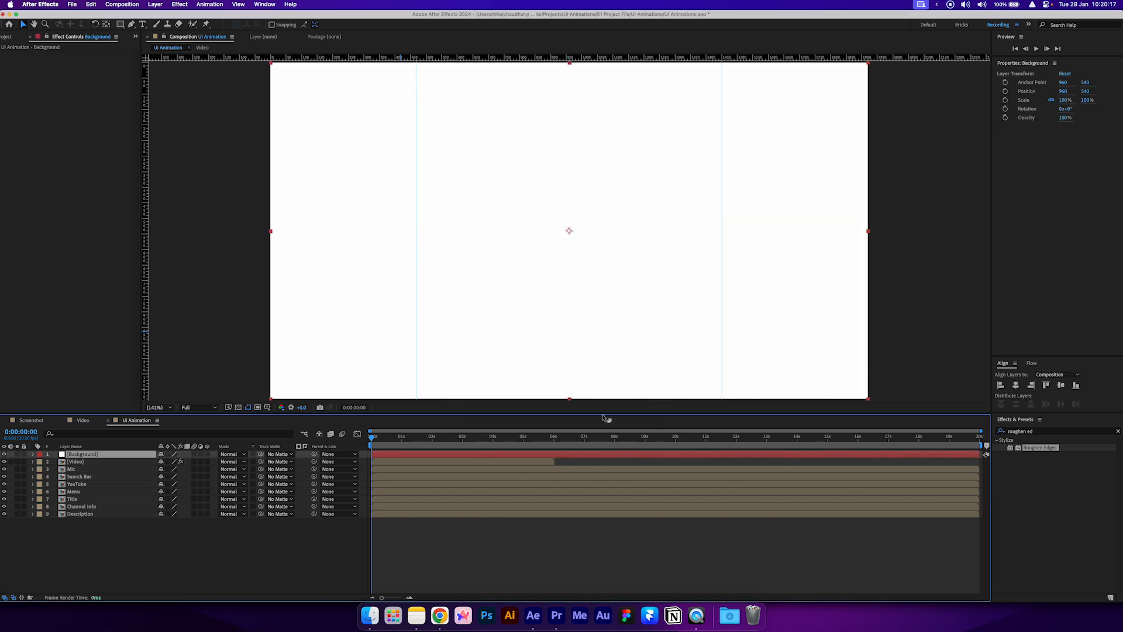
drag(115, 458, 132, 537)
click(133, 541)
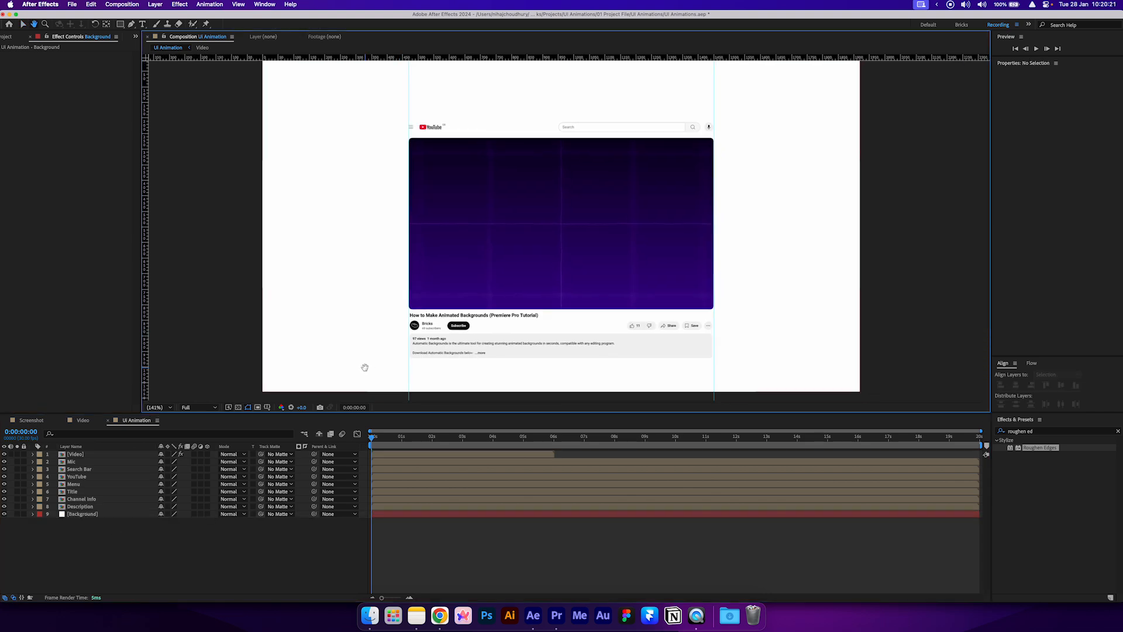
- Parent the seven interface layers from Mic through Description to the Video layer, then clear the selection
scroll(363, 368, down, 3)
drag(434, 337, 433, 338)
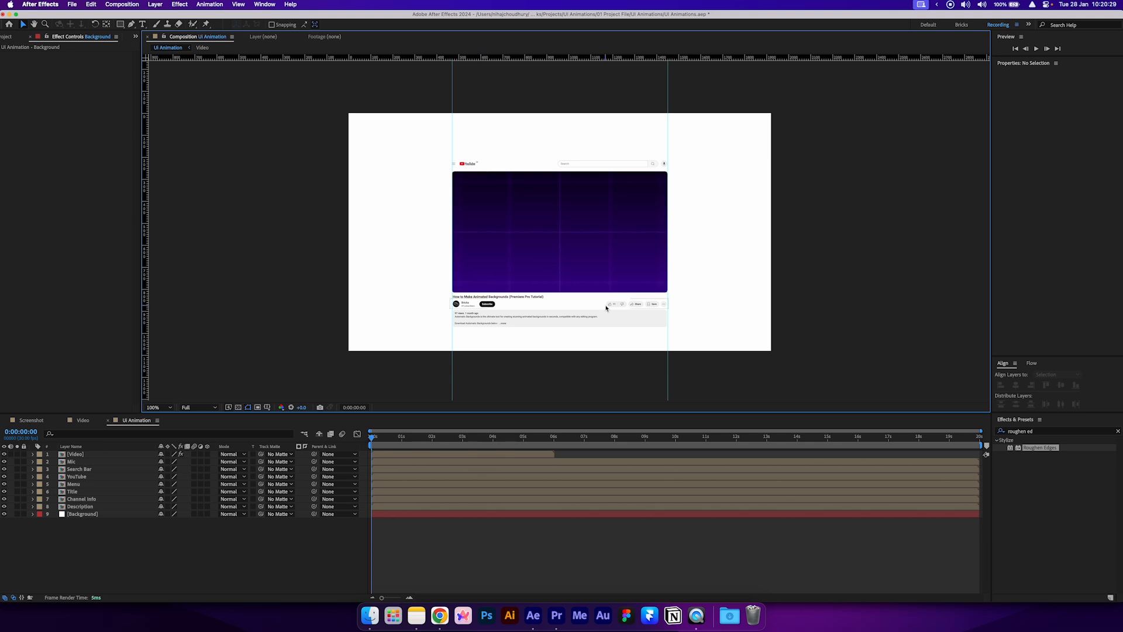
click(83, 462)
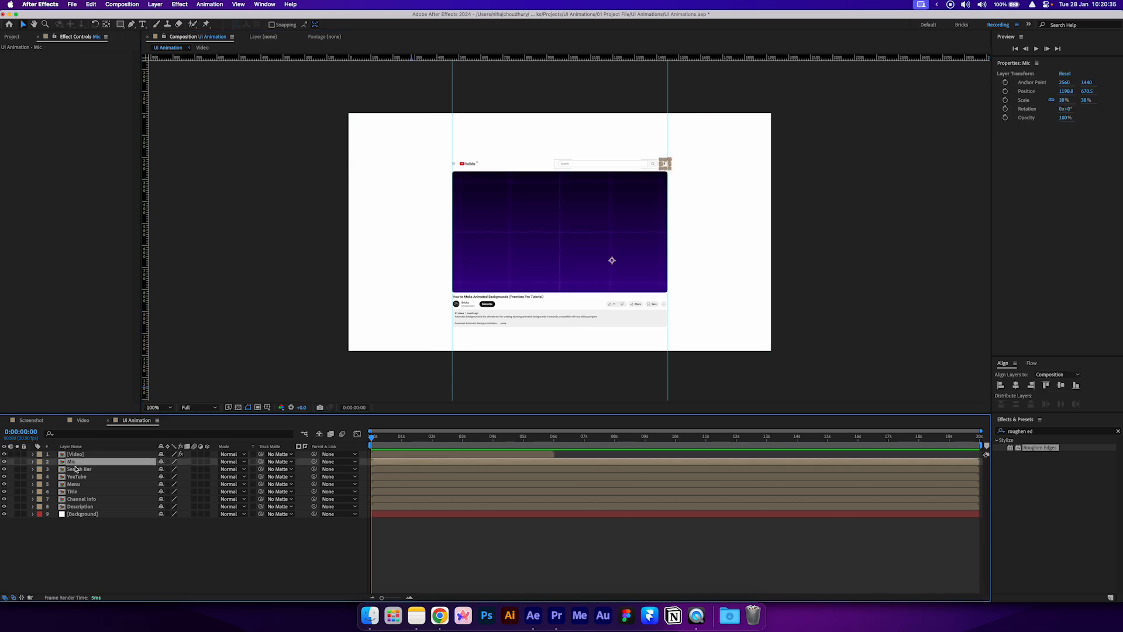
shift+click(81, 506)
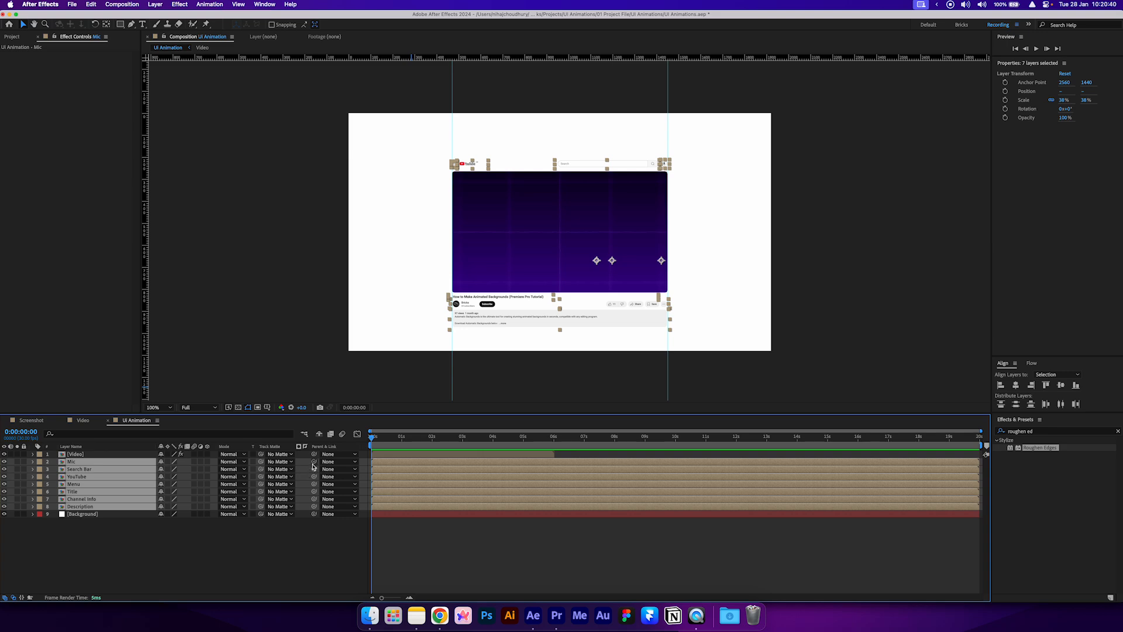
drag(313, 461, 97, 458)
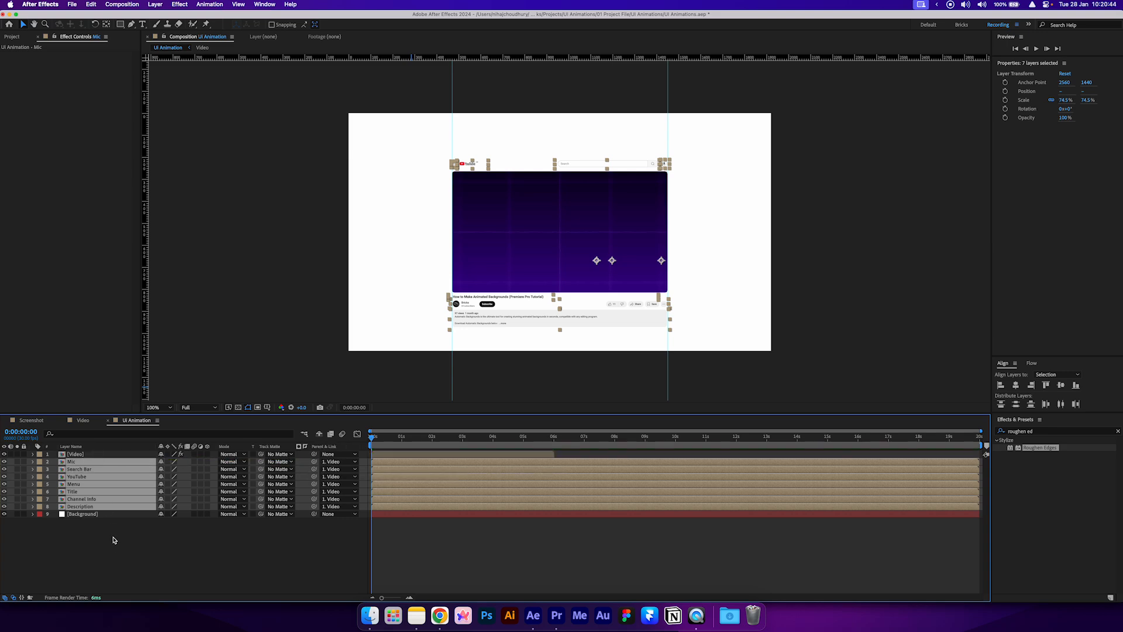
click(114, 538)
- Test the parenting by scaling the Video layer to 58%, and undo the scale change
click(86, 455)
key(s)
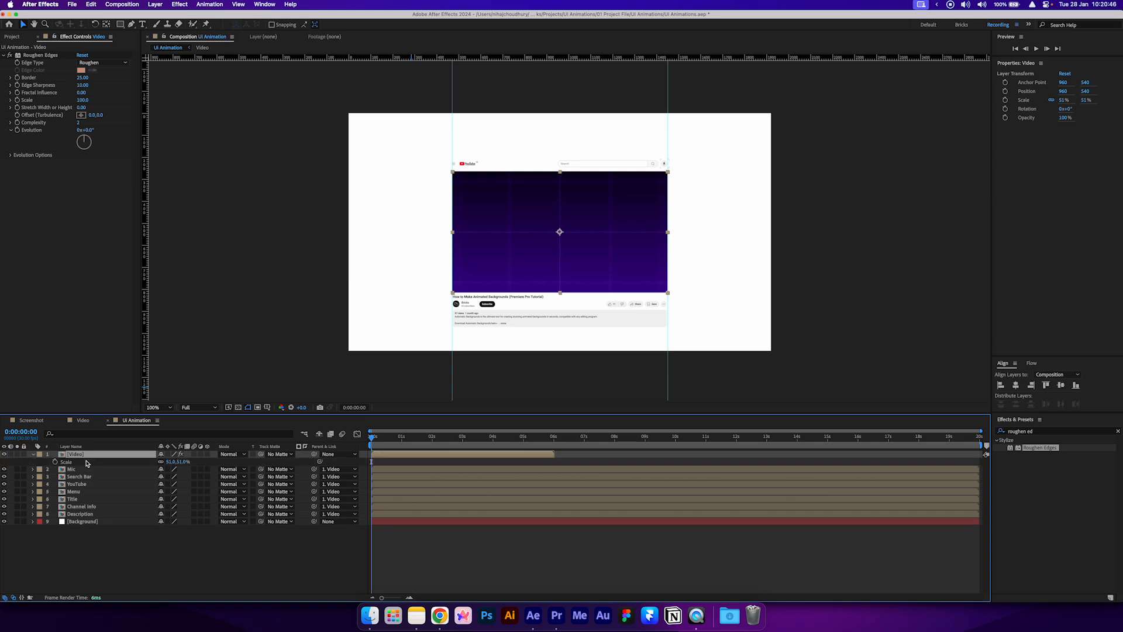
mouse_move(171, 461)
mouse_down()
mouse_move(193, 461)
mouse_move(167, 461)
mouse_up()
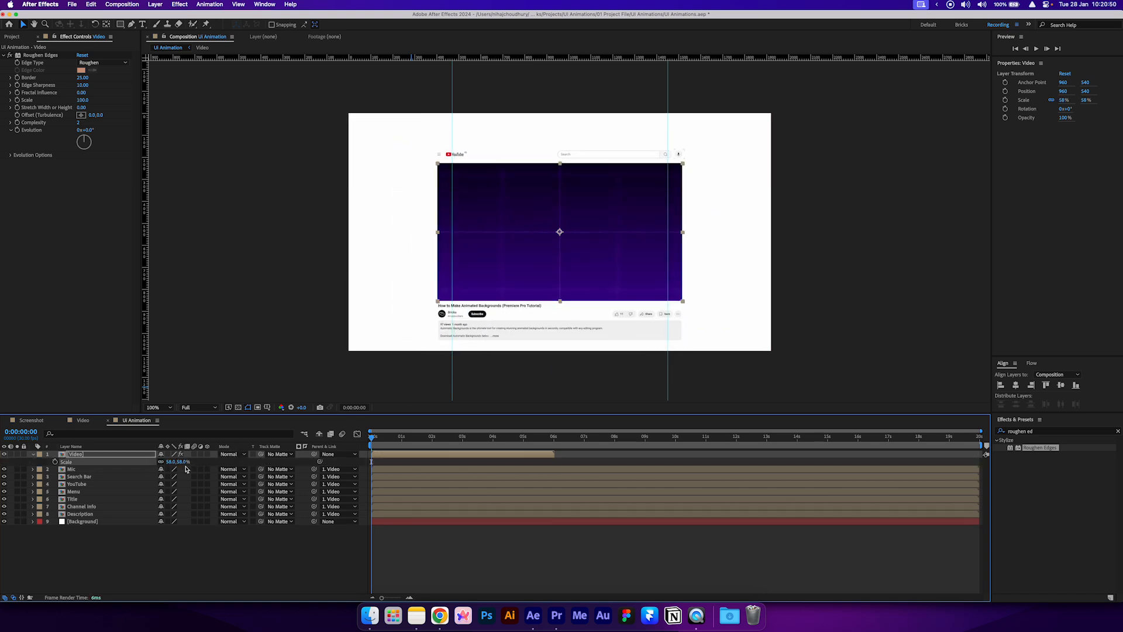
key(super+z)
click(187, 540)
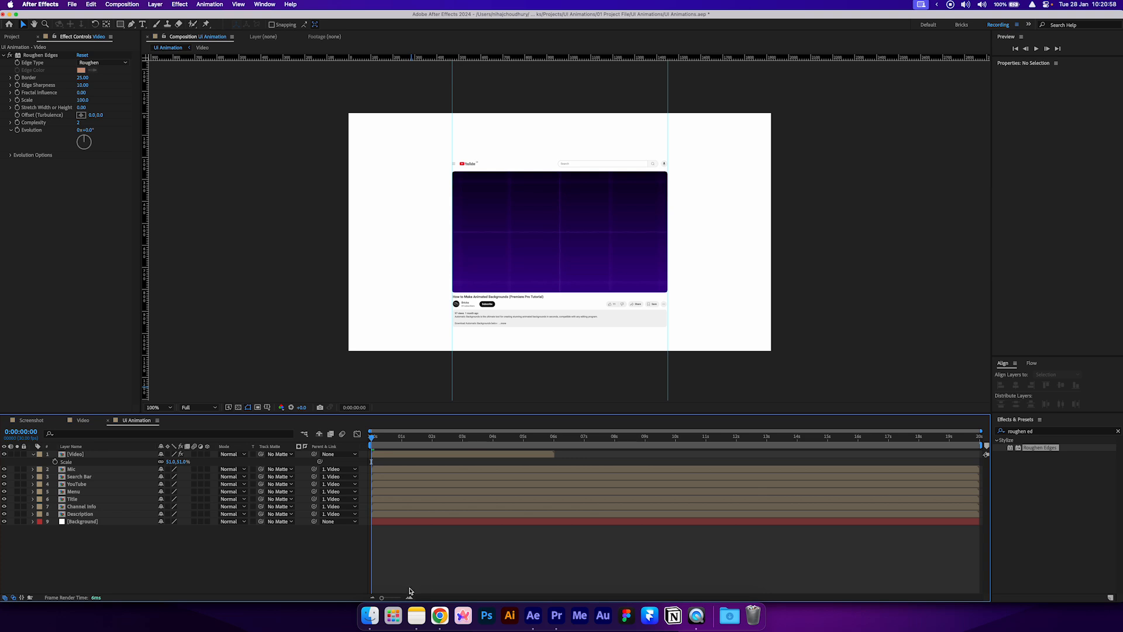
- Set a starting Scale keyframe on the Video layer at 0:00:00:20
click(410, 597)
click(373, 598)
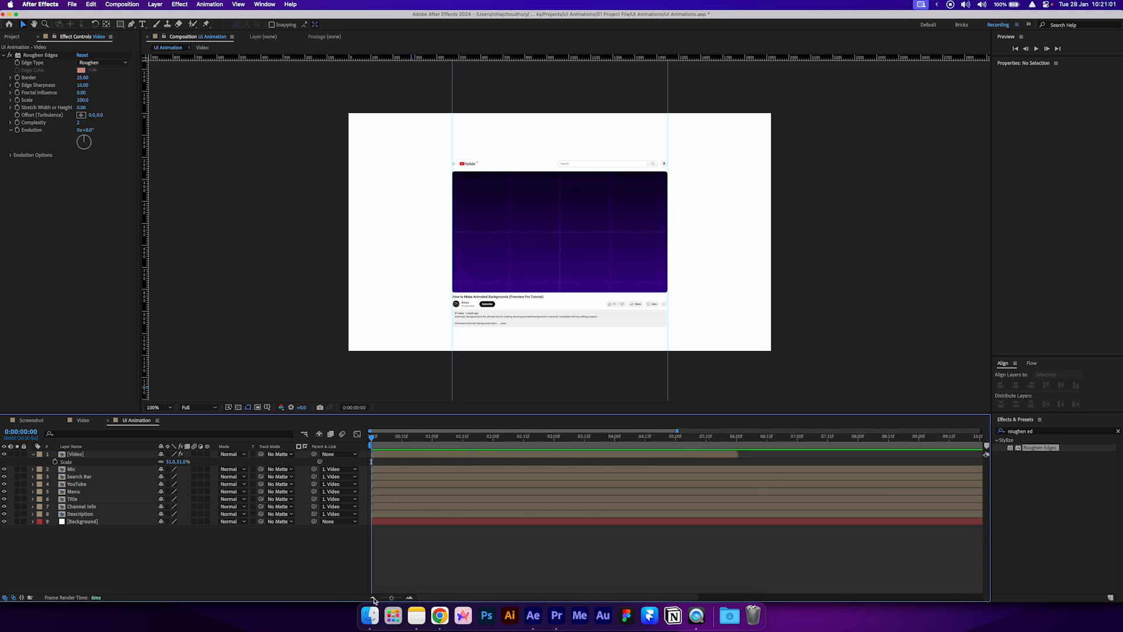
click(410, 597)
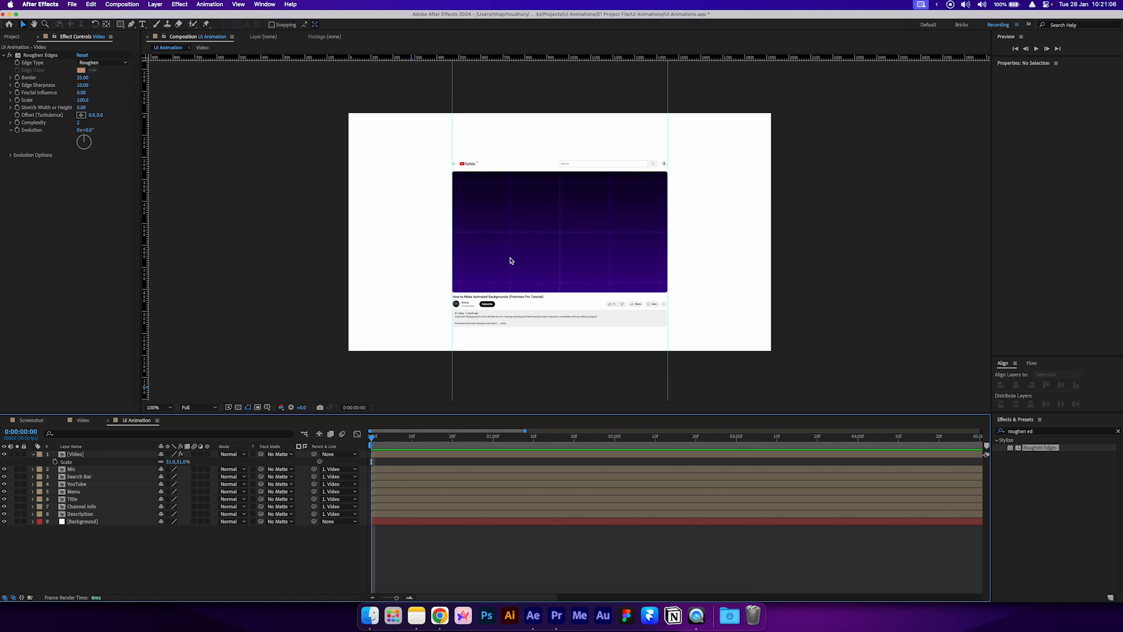
key(space)
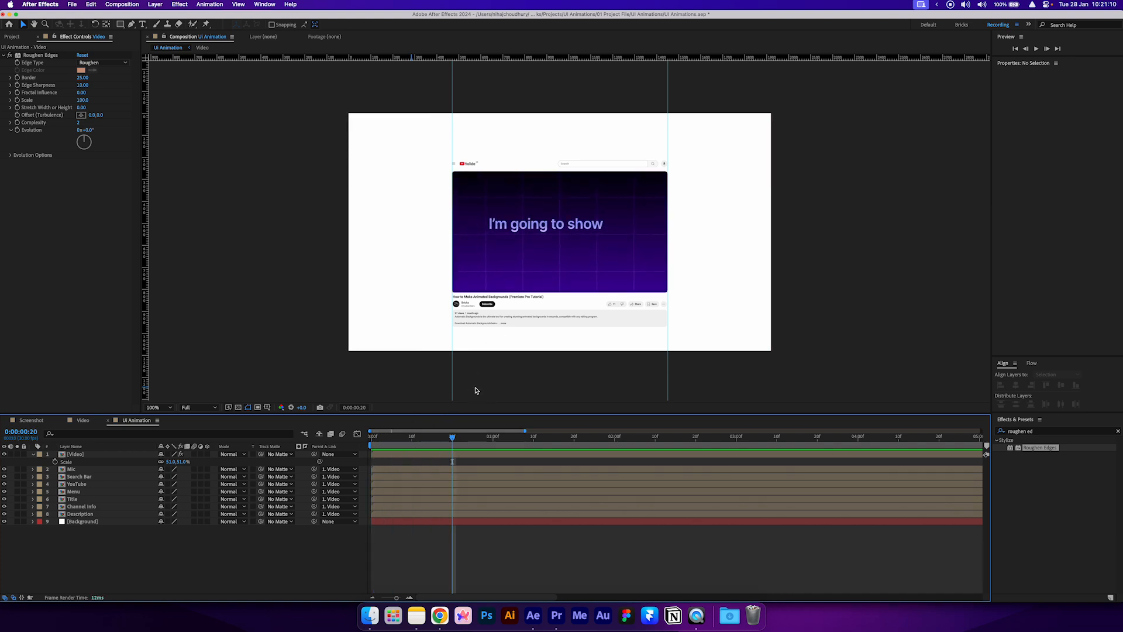
click(55, 461)
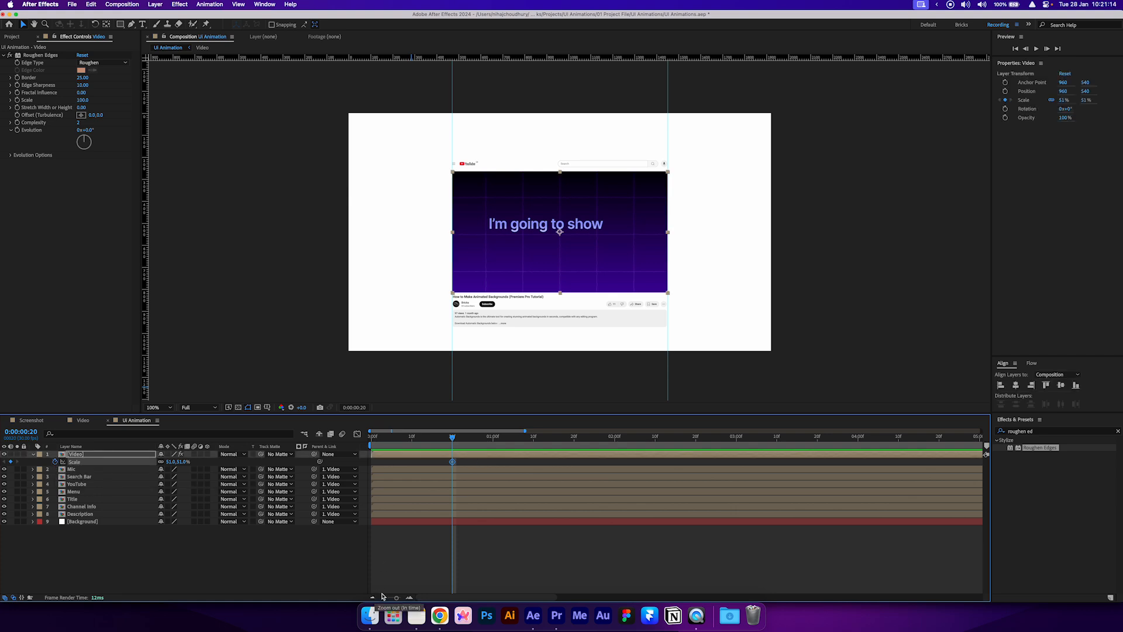
- Set the Video layer's Scale to 102% at 0:00:03:00 so it fills the whole frame
click(737, 438)
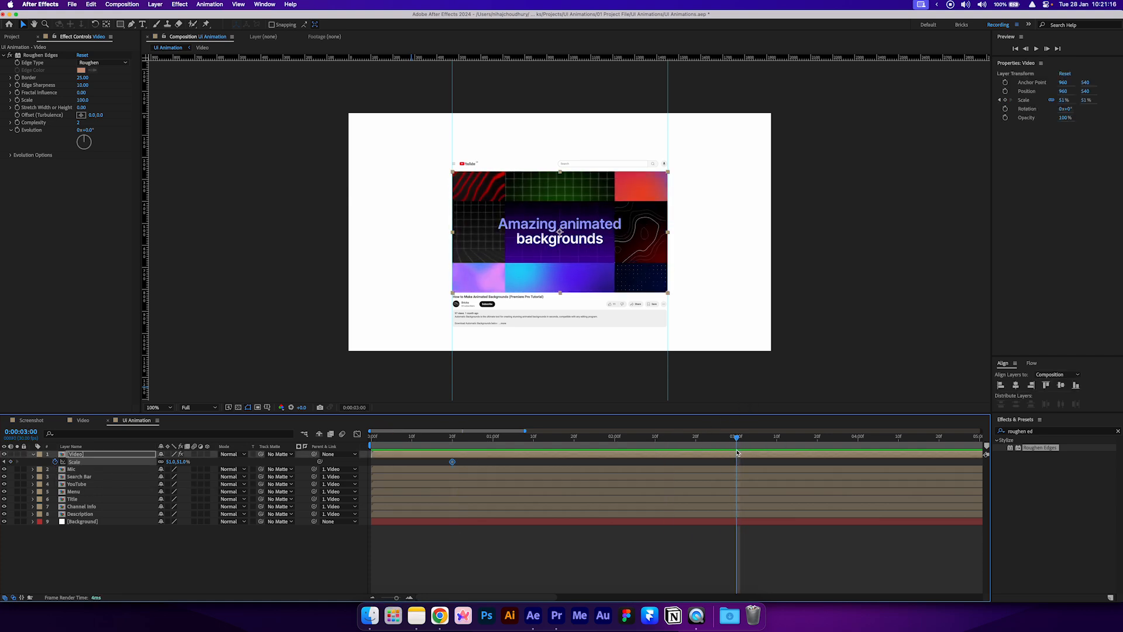
click(184, 462)
text(102)
key(Return)
click(739, 363)
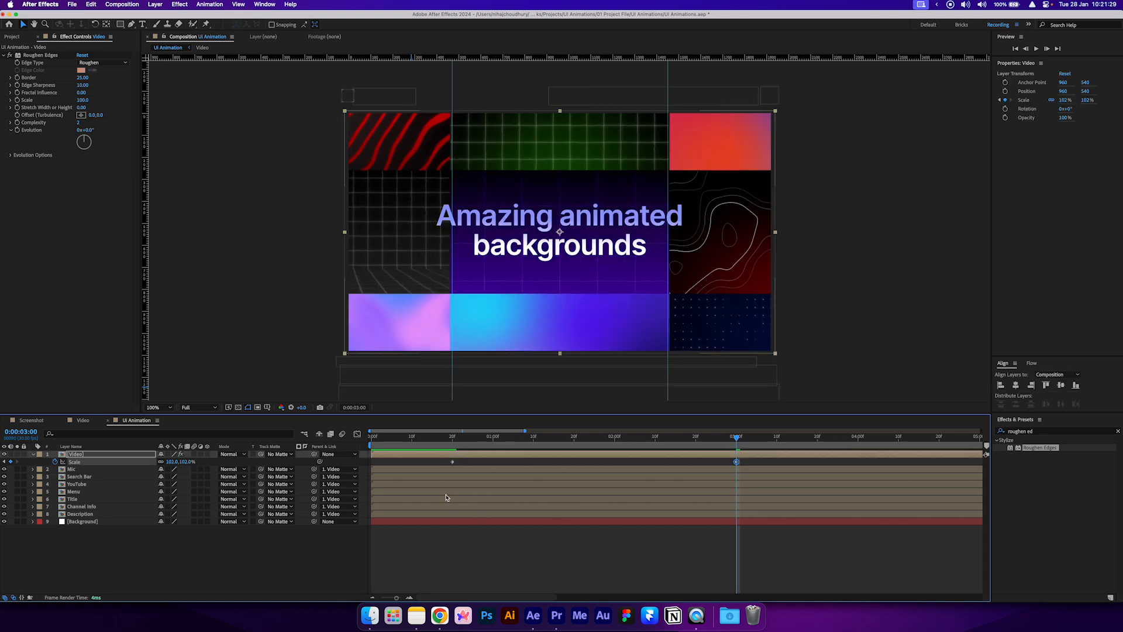
click(520, 547)
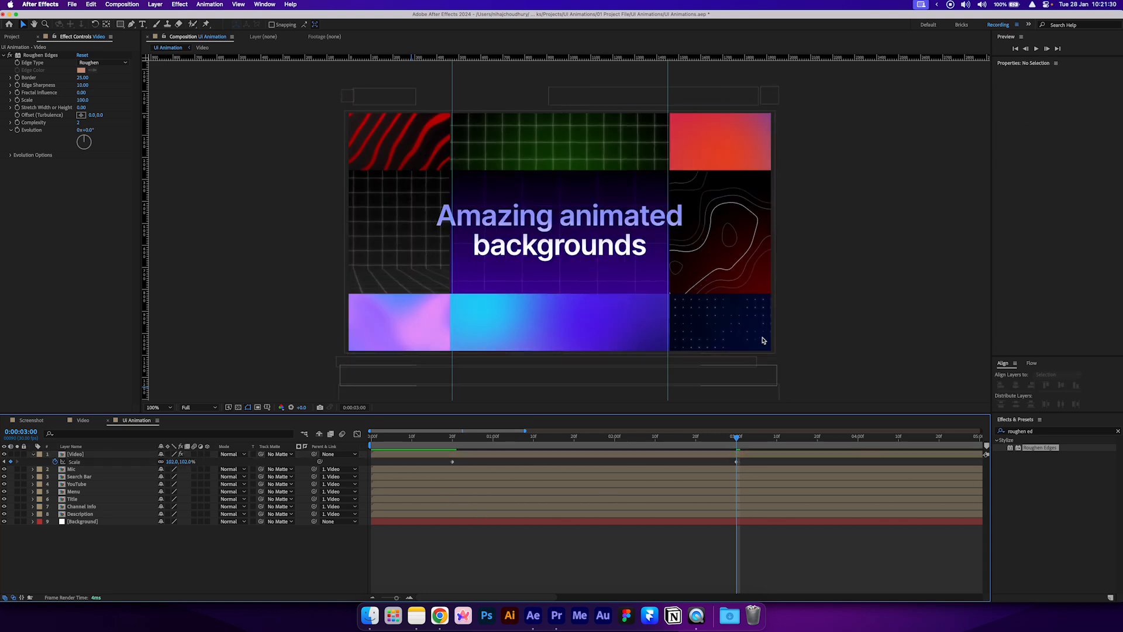
- Add a Position keyframe to the Video layer at 0:00:03:00 and show its Scale keyframes alongside
click(629, 456)
key(p)
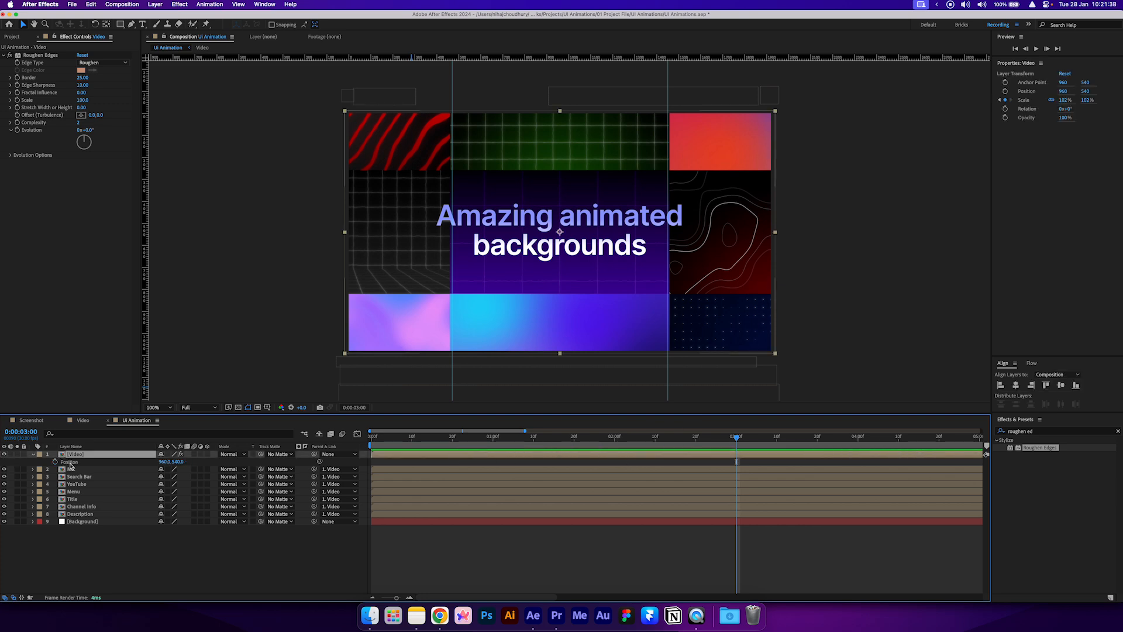
click(55, 461)
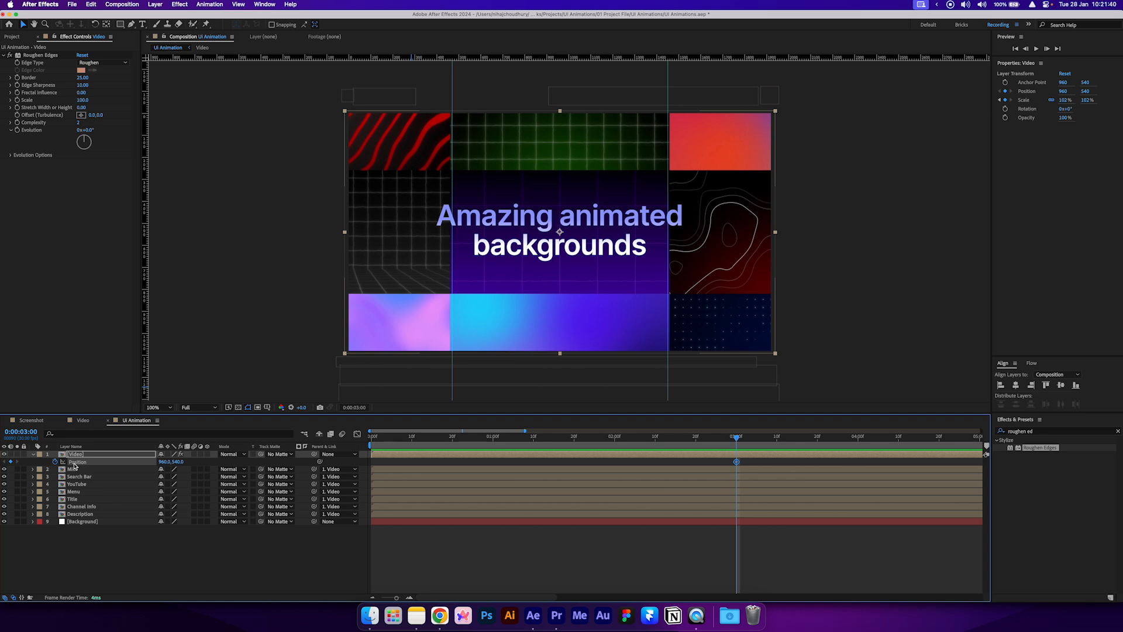
key(shift+s)
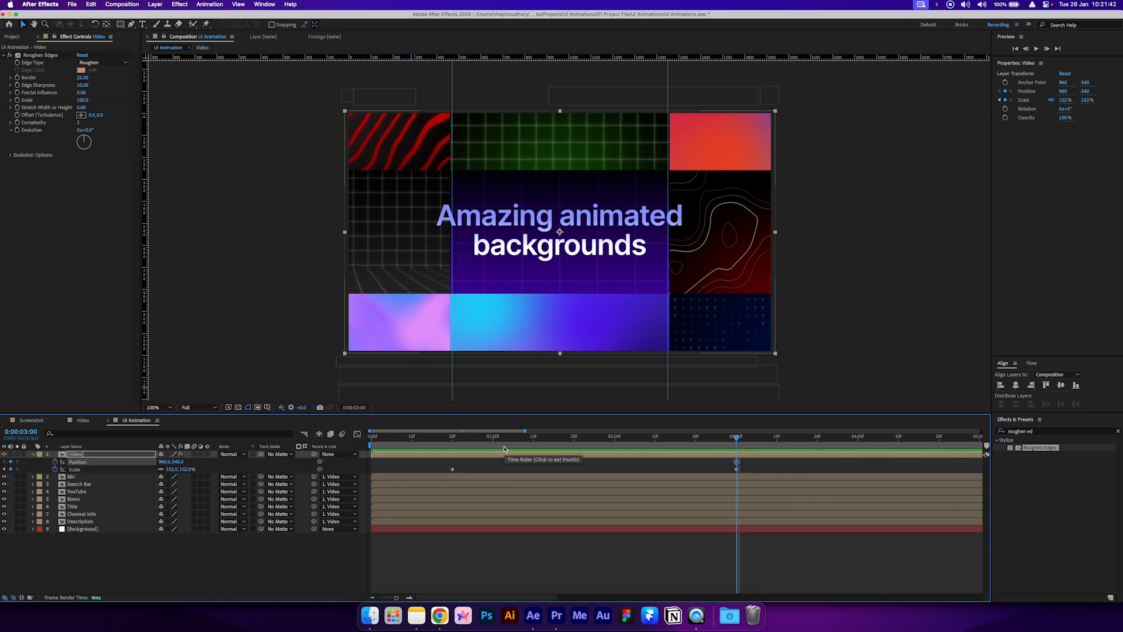
- Raise the Video layer at 0:00:00:20 to about X 959.6, Y 480, centring the whole interface vertically
click(454, 438)
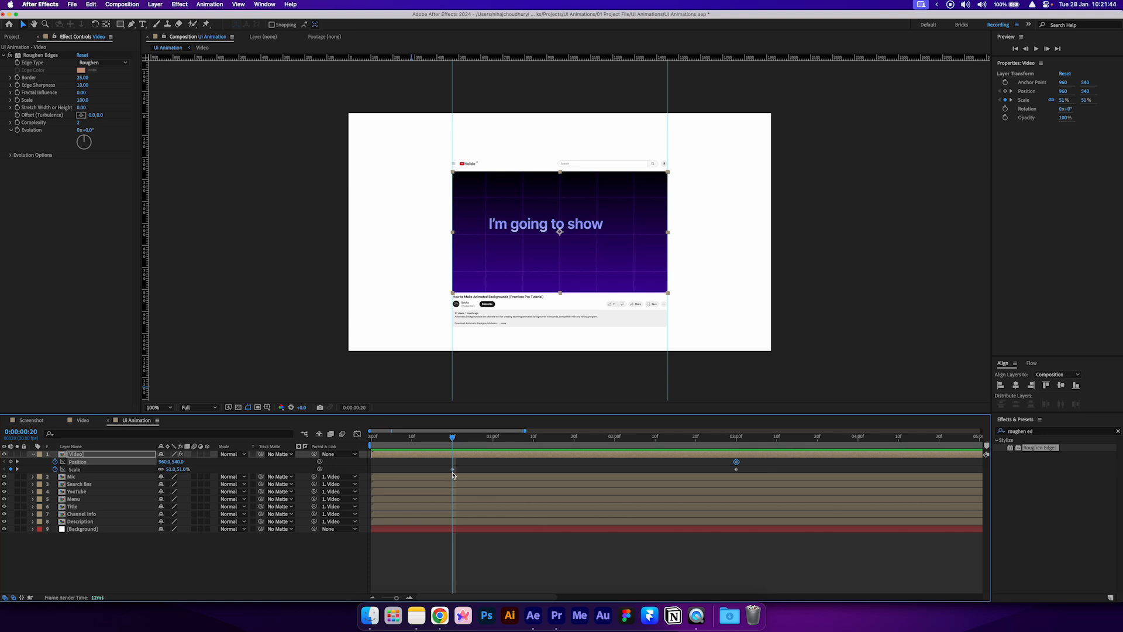
drag(602, 235, 606, 222)
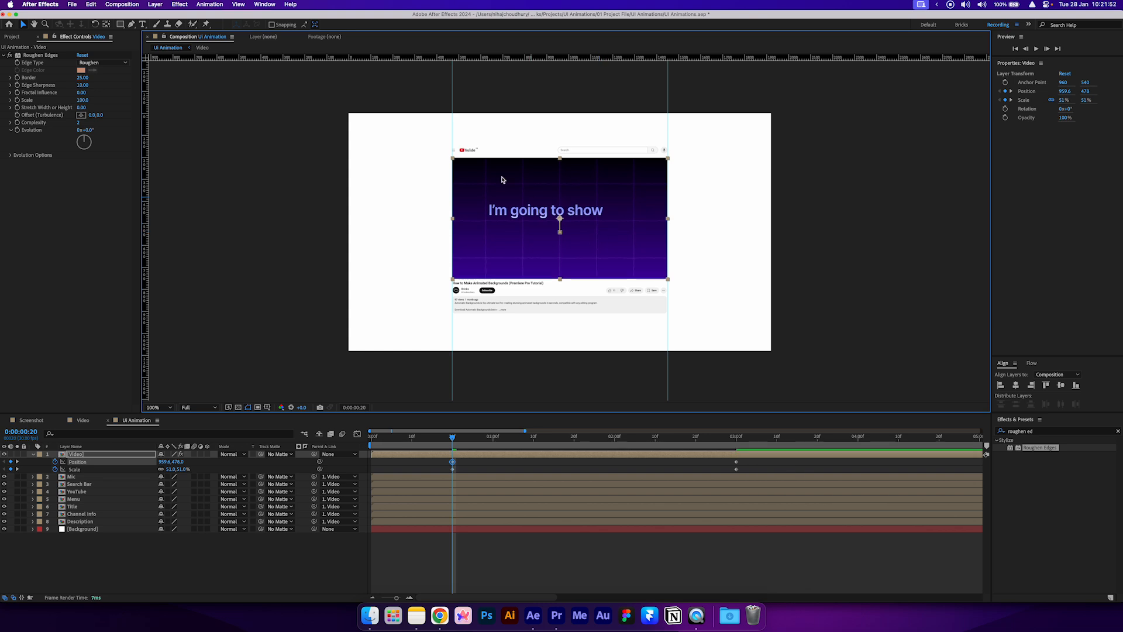
key(Down)
key(Down)
click(698, 222)
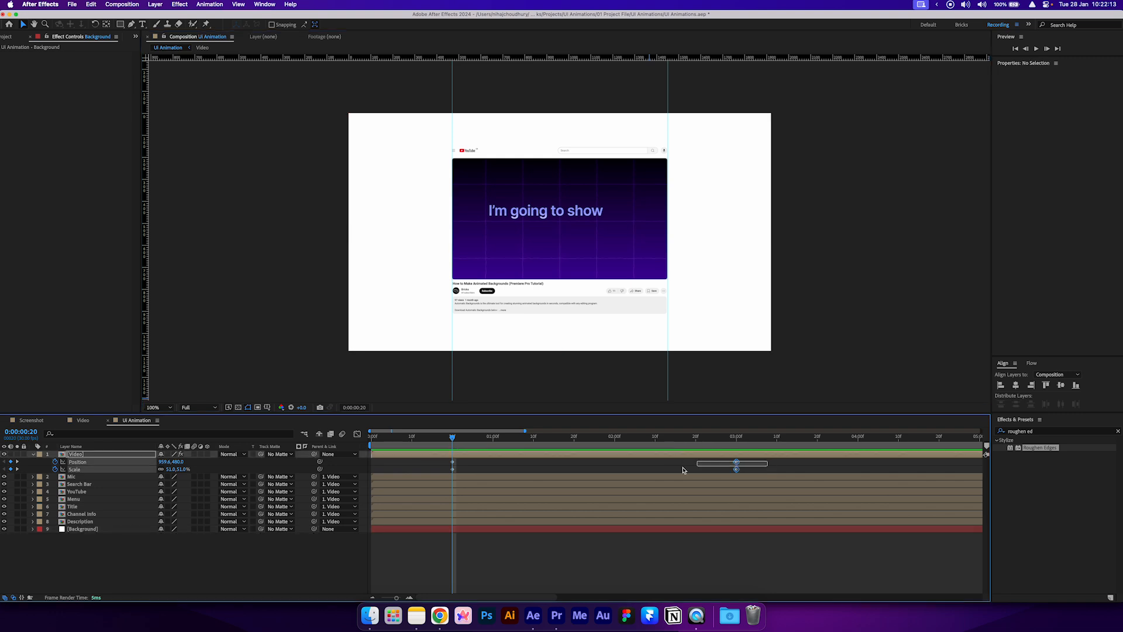
- Play back the Video layer's position and scale animation from about 0:00:00:21
drag(768, 459, 448, 480)
click(463, 444)
mouse_move(463, 438)
mouse_down()
mouse_move(545, 446)
mouse_move(458, 450)
mouse_up()
key(space)
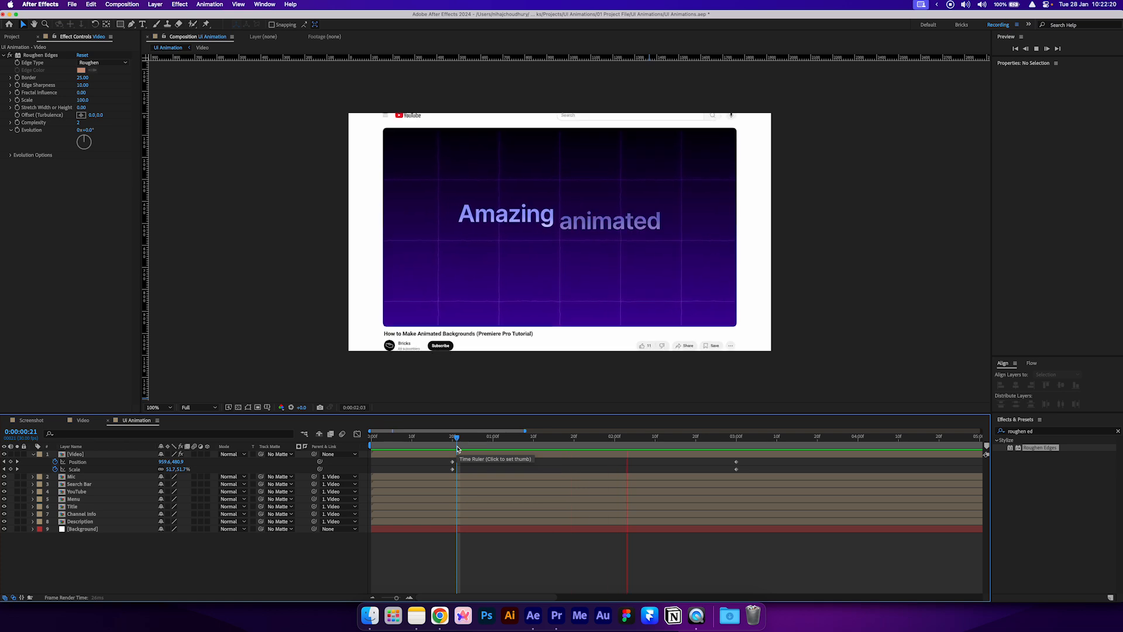
key(space)
- Apply Easy Ease to all the Position and Scale keyframes of the Video layer
drag(444, 472, 743, 474)
right_click(738, 461)
mouse_move(772, 592)
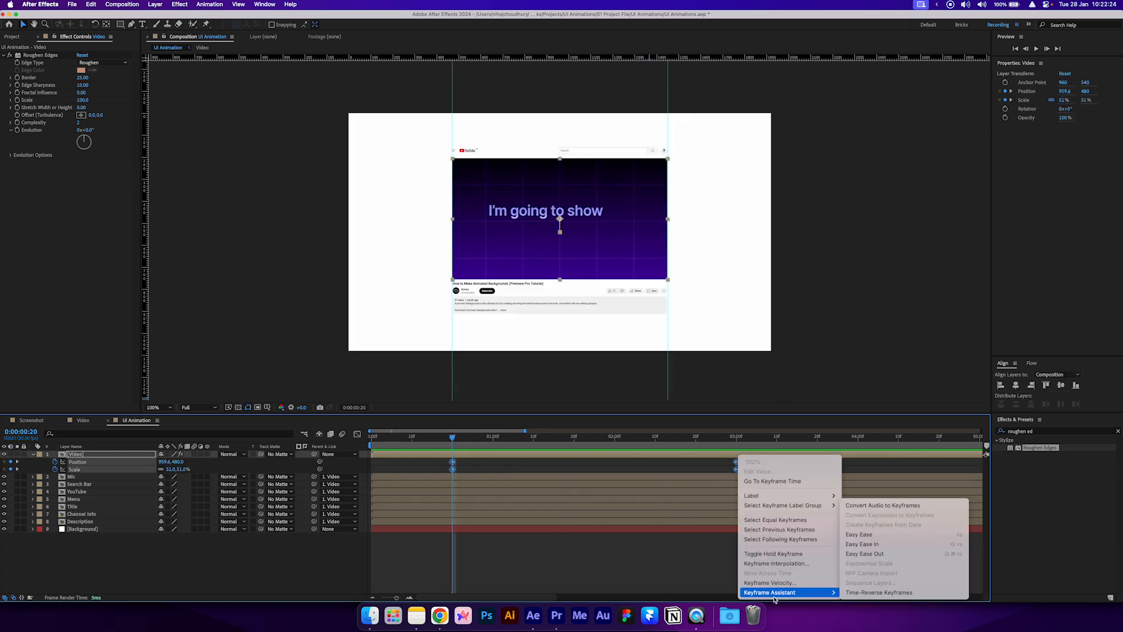
click(870, 534)
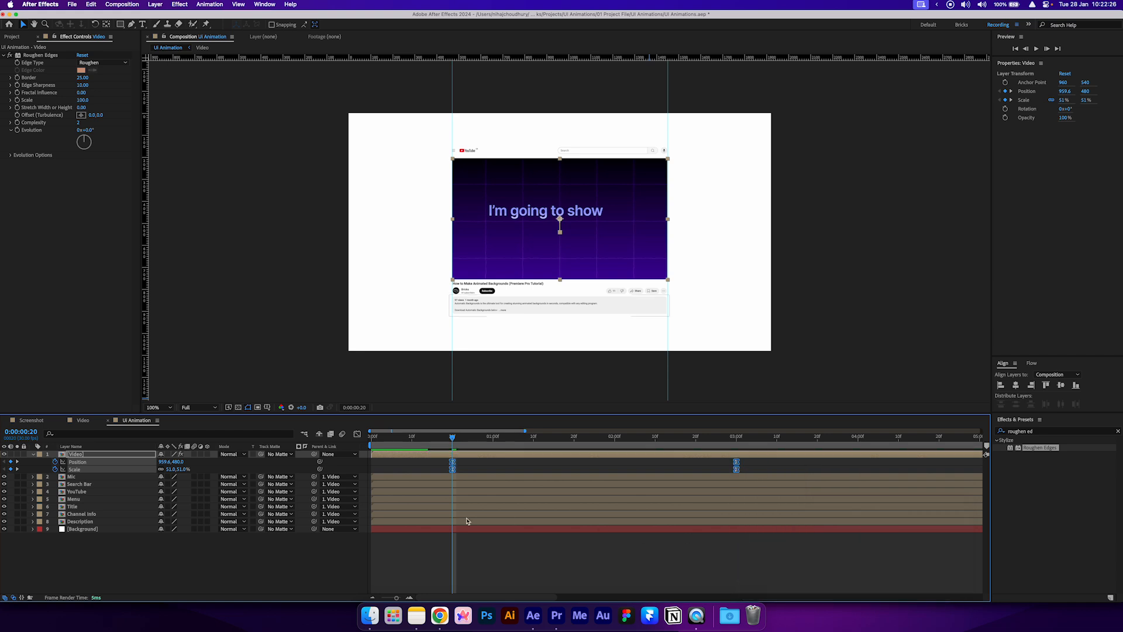
- Reshape the Video layer's curves in the Graph Editor, lengthening the ease into the end keyframes and adjusting the ease out of the start keyframes
click(357, 433)
drag(769, 547, 654, 571)
drag(556, 549, 416, 578)
drag(500, 570, 532, 570)
click(356, 433)
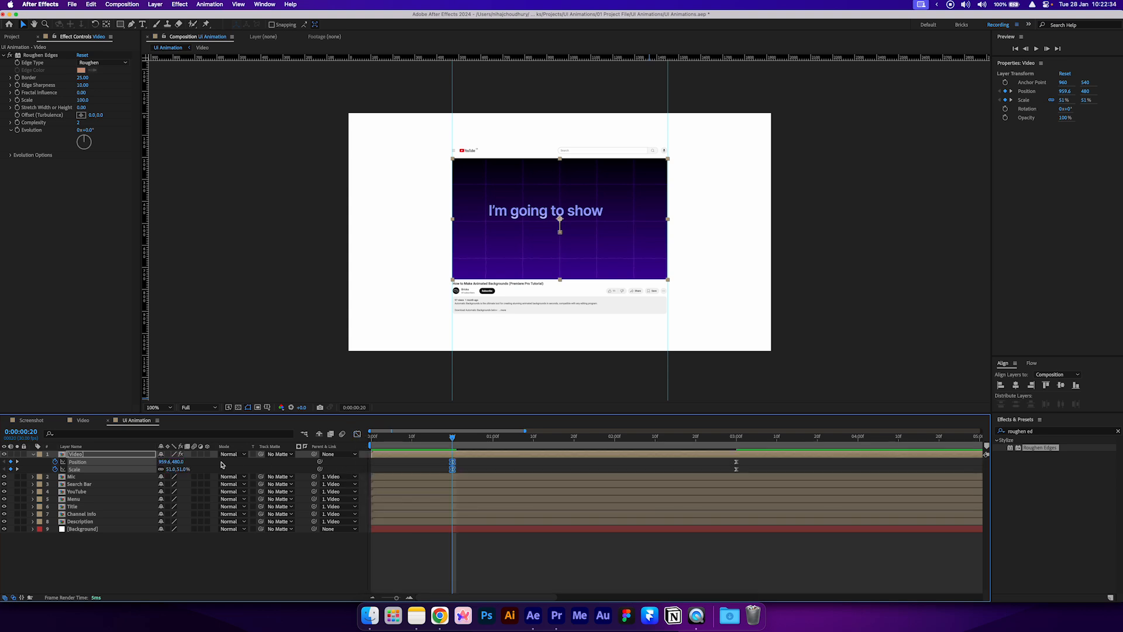
- Turn on motion blur for the Video layer and preview the zoom from the start of the composition
click(194, 455)
click(404, 465)
drag(404, 438, 348, 438)
key(space)
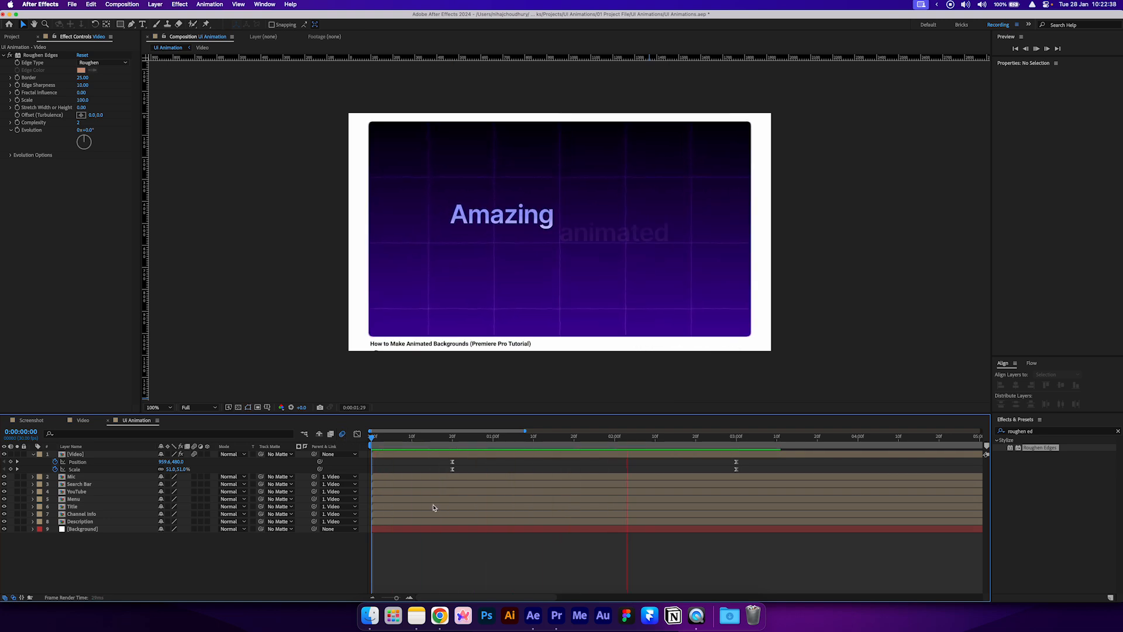
key(space)
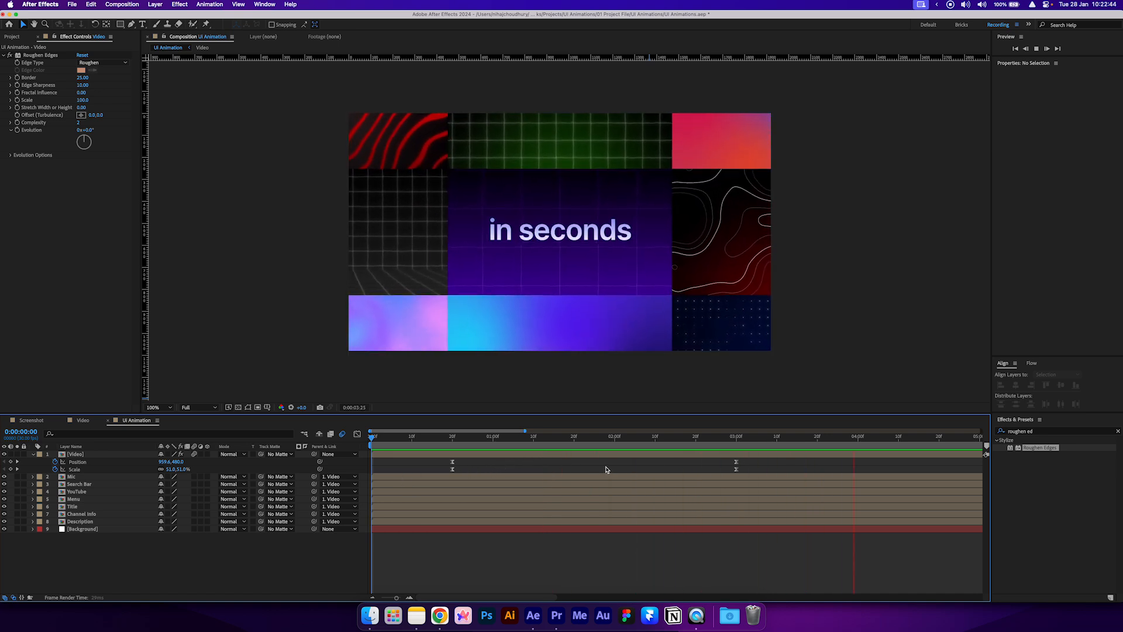
click(670, 443)
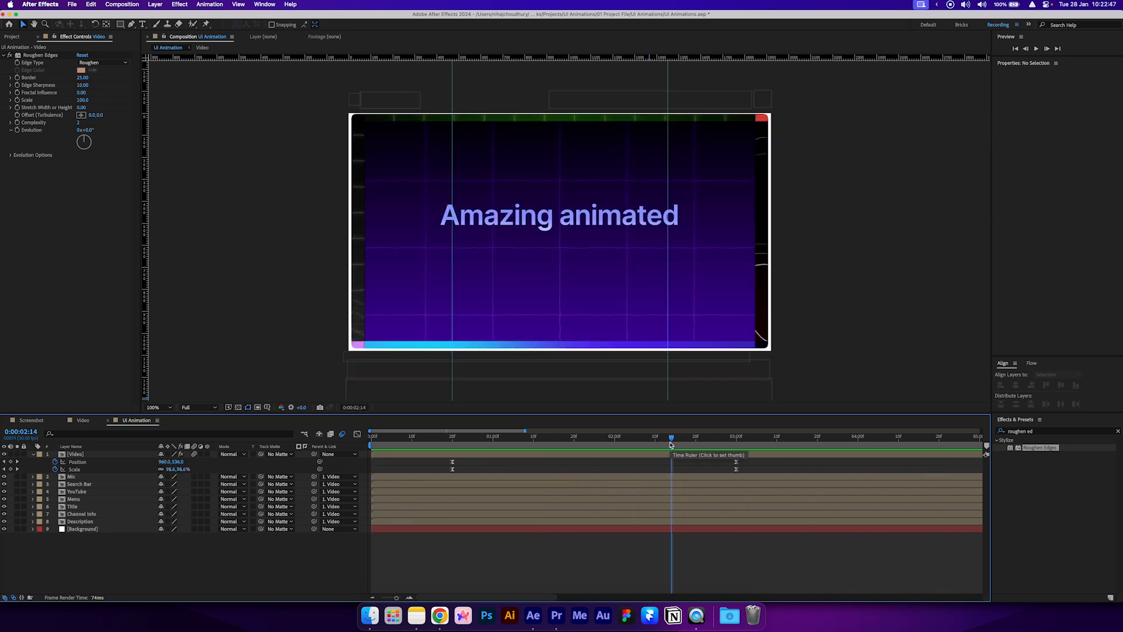
click(384, 438)
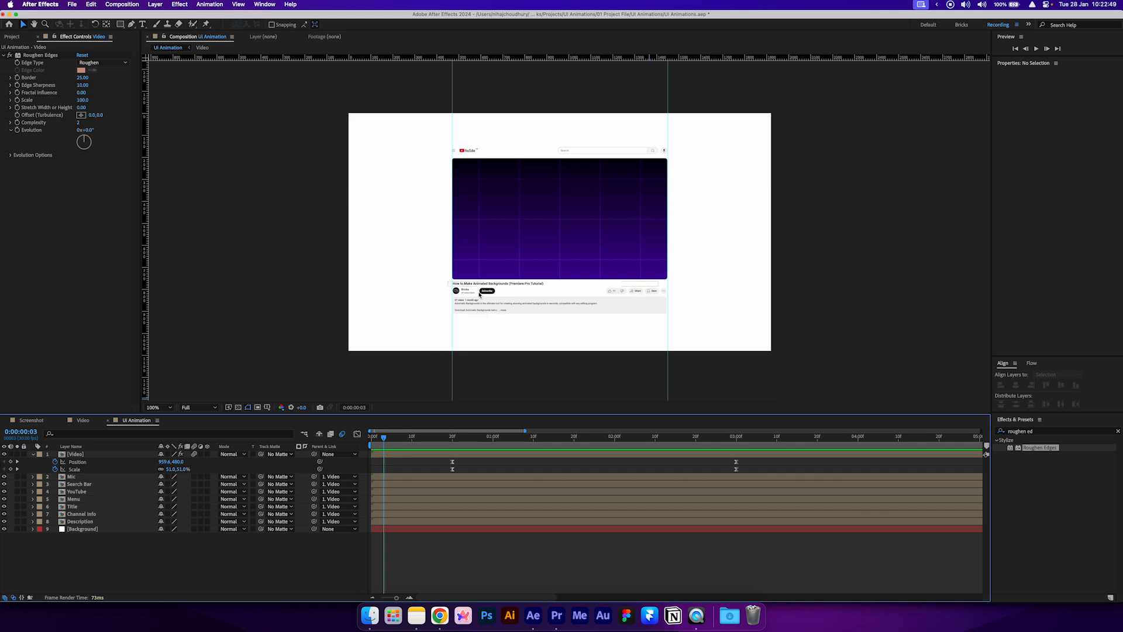
- Add Position keyframes at 0:00:00:20 to all seven interface layers from Mic through Description
drag(395, 445, 452, 475)
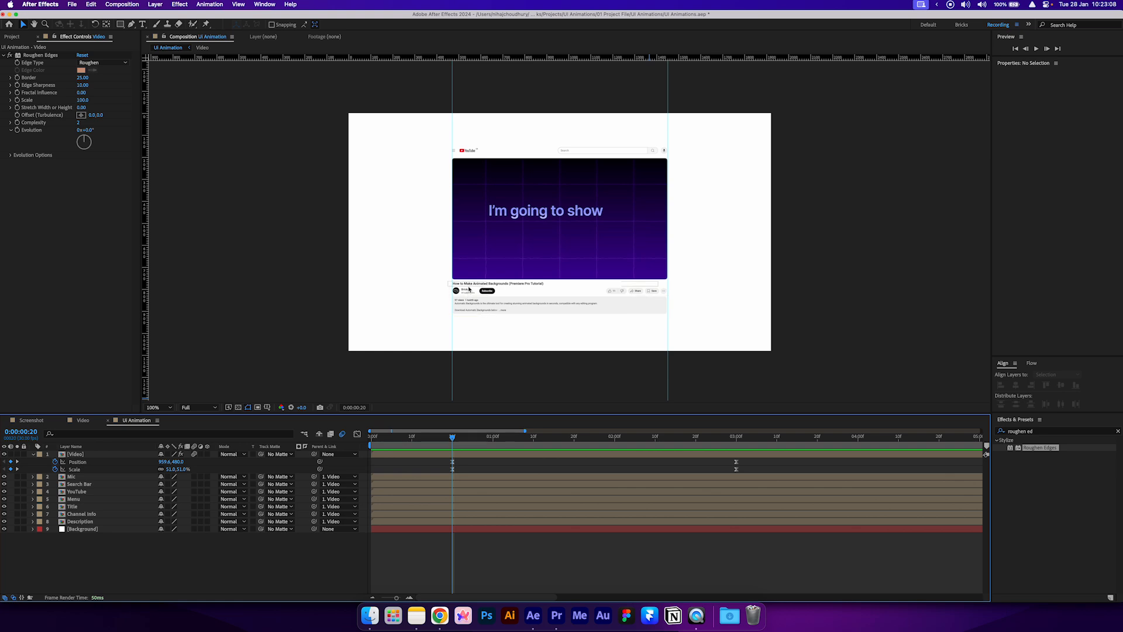
click(436, 479)
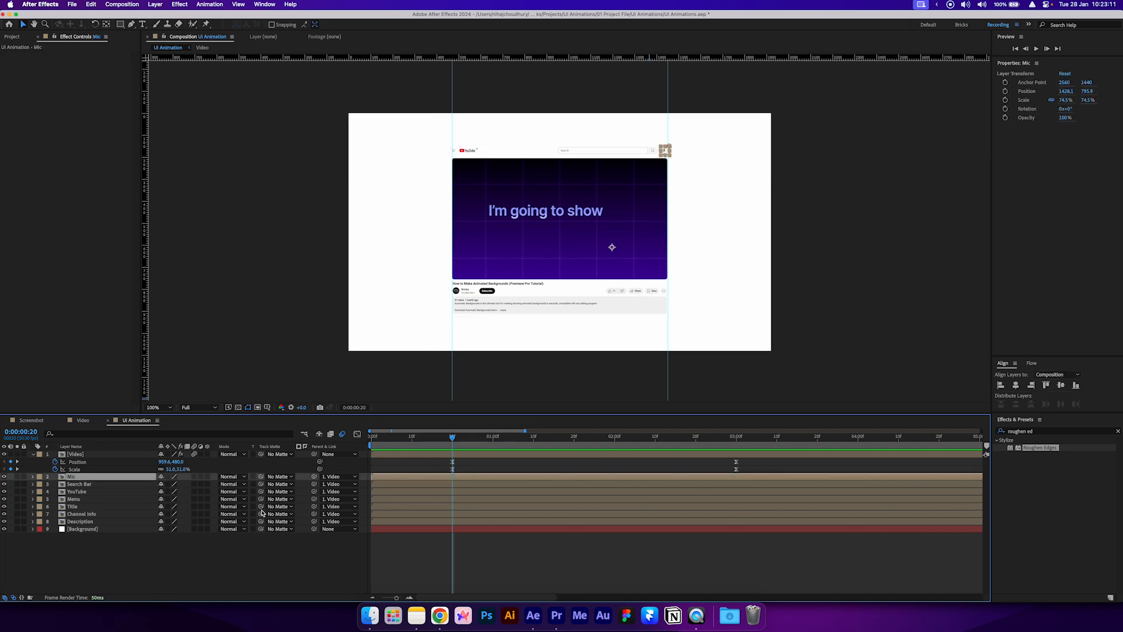
shift+click(83, 522)
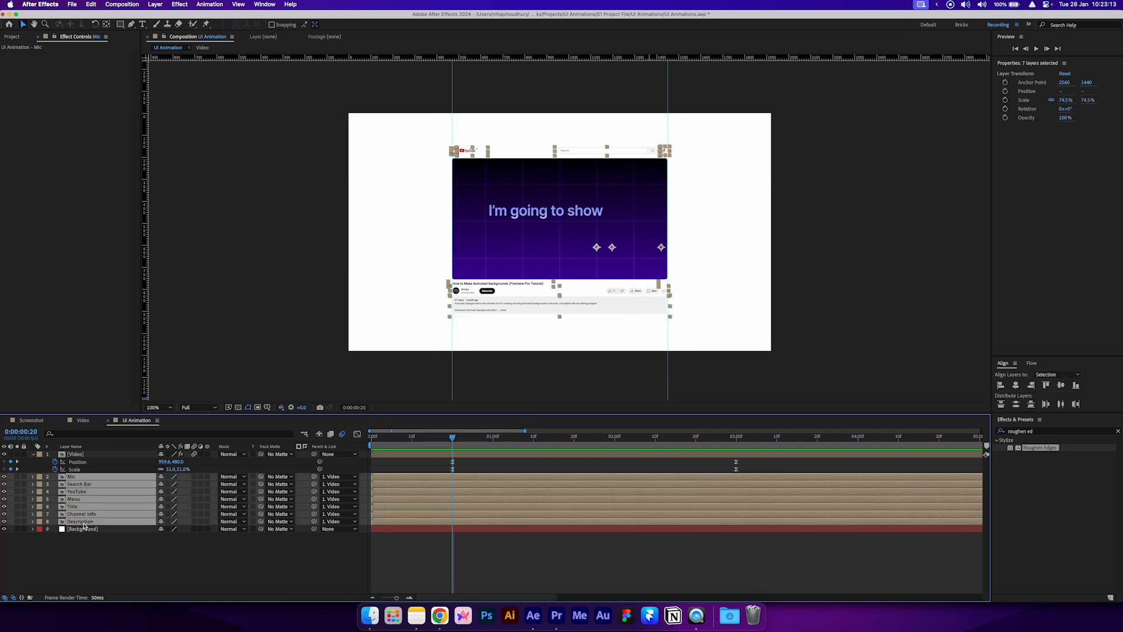
key(p)
drag(190, 414, 201, 358)
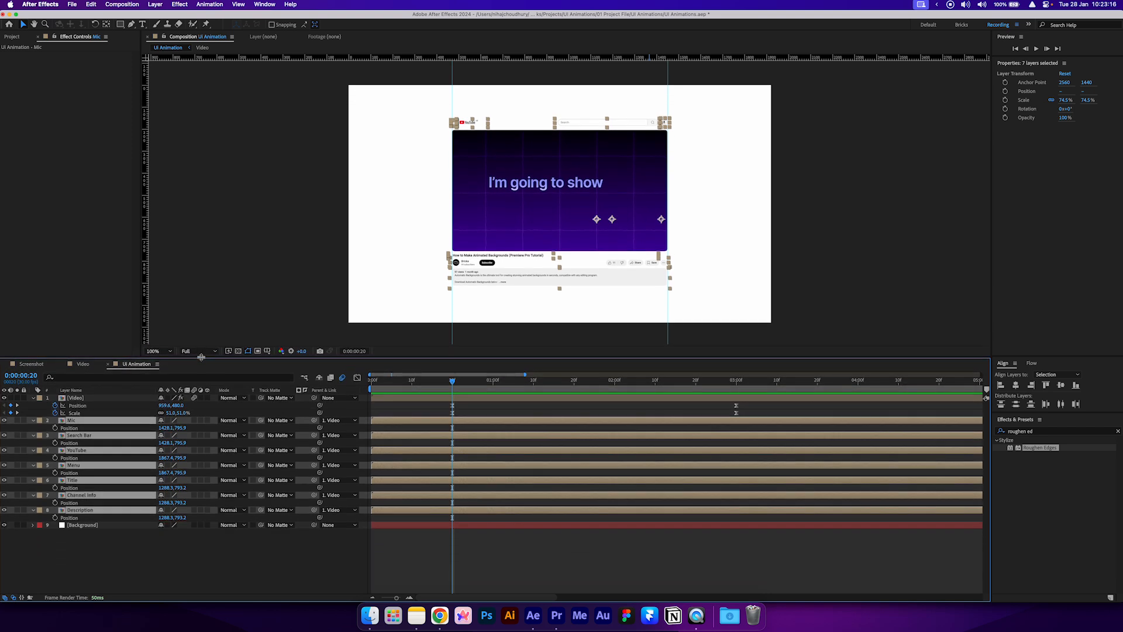
click(55, 428)
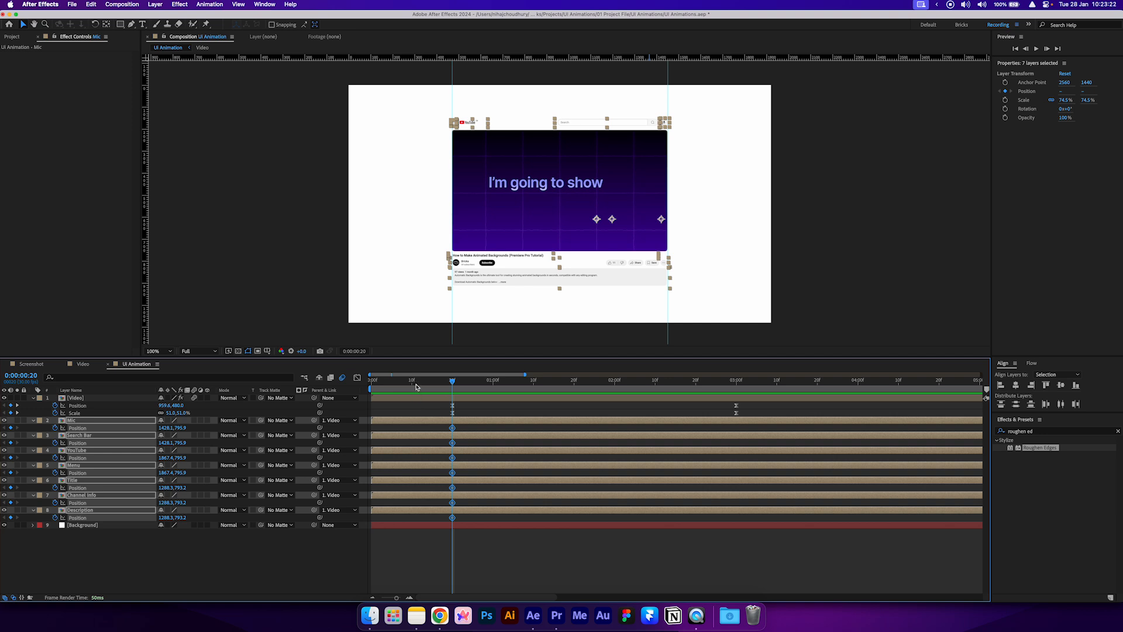
- At 0:00:00:00, move the Title, Channel info and Description layers straight down below the frame, to about Y 1428, and preview their entrance
drag(413, 382, 370, 383)
click(406, 547)
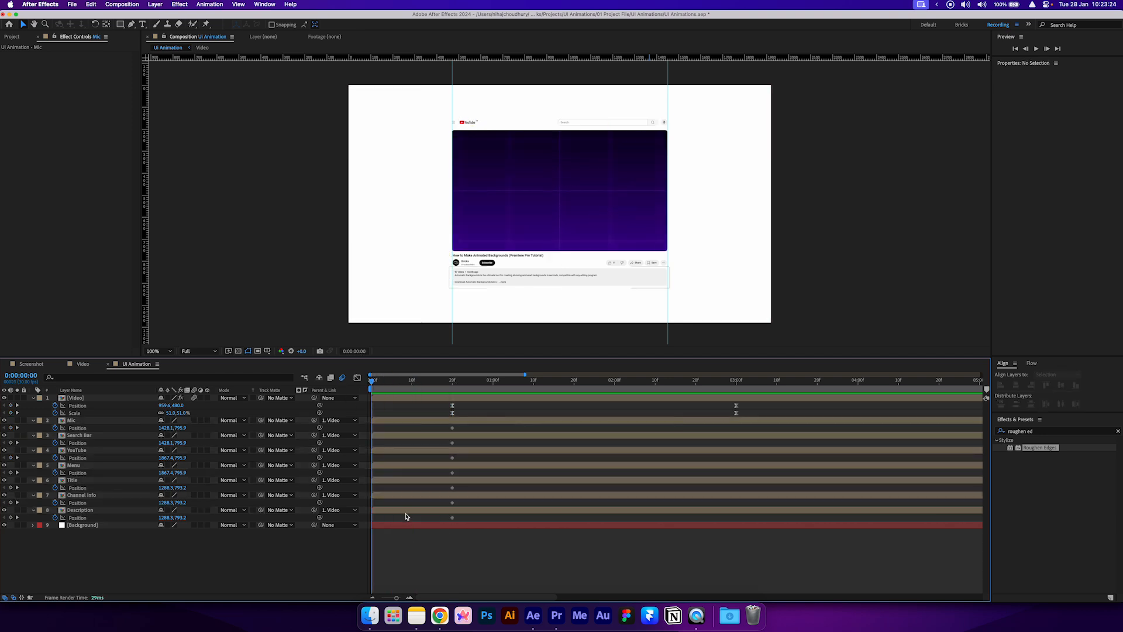
click(97, 511)
shift+click(86, 482)
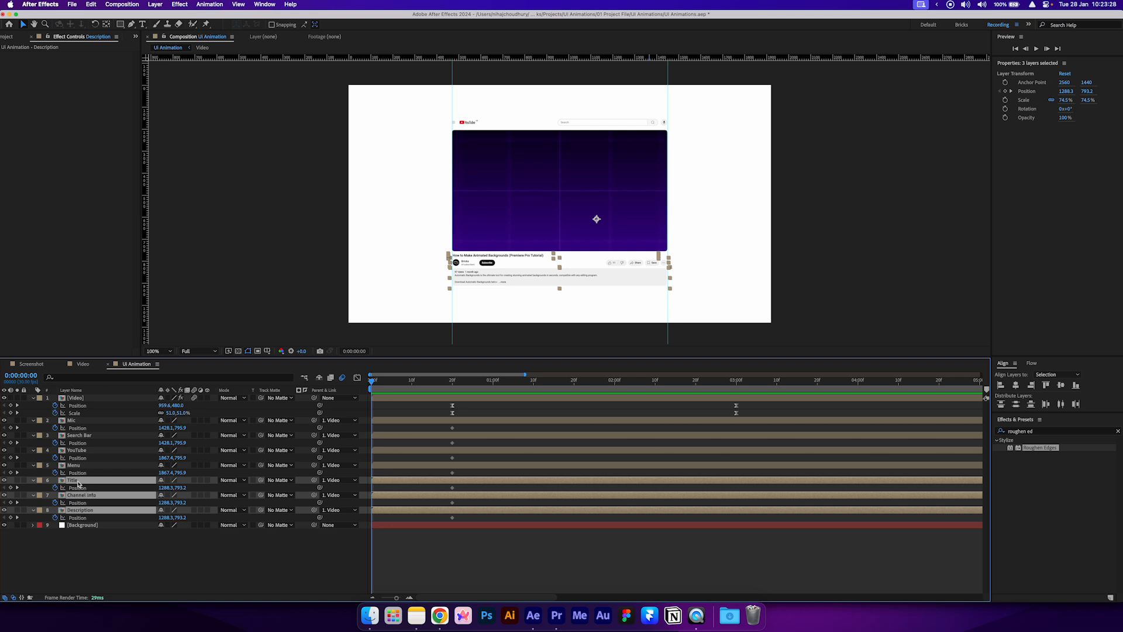
mouse_move(508, 282)
mouse_down()
mouse_move(524, 255)
mouse_move(524, 284)
mouse_up()
click(406, 403)
key(space)
key(space)
key(space)
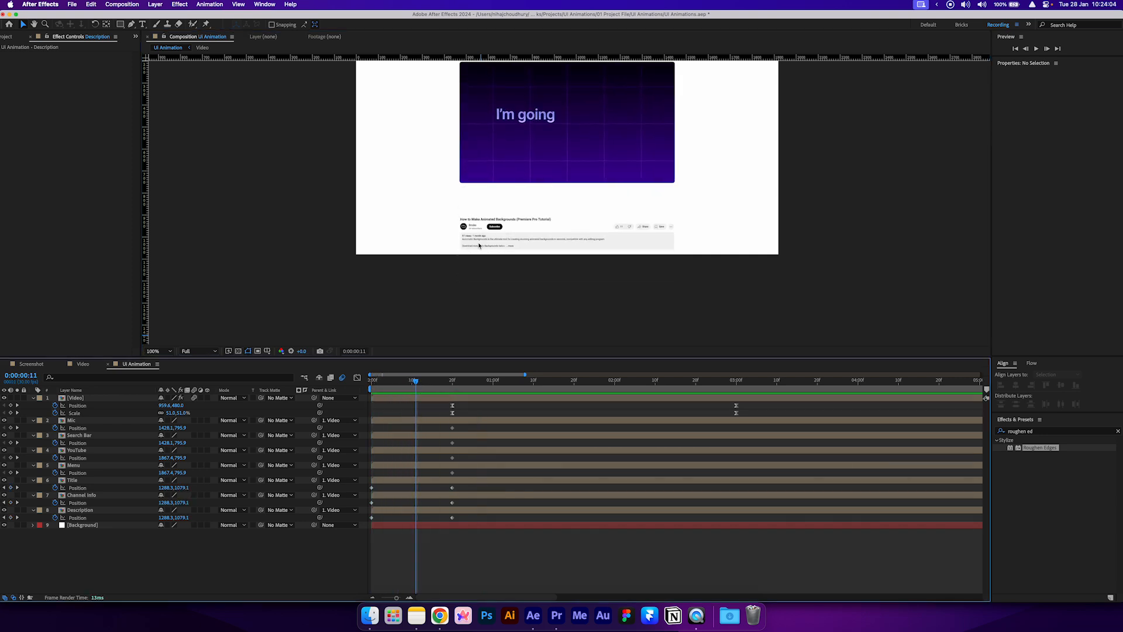
- At 0:00:00:00, stagger the layers below the frame by lowering Channel info to about Y 1530 and Description to about Y 1680
click(427, 382)
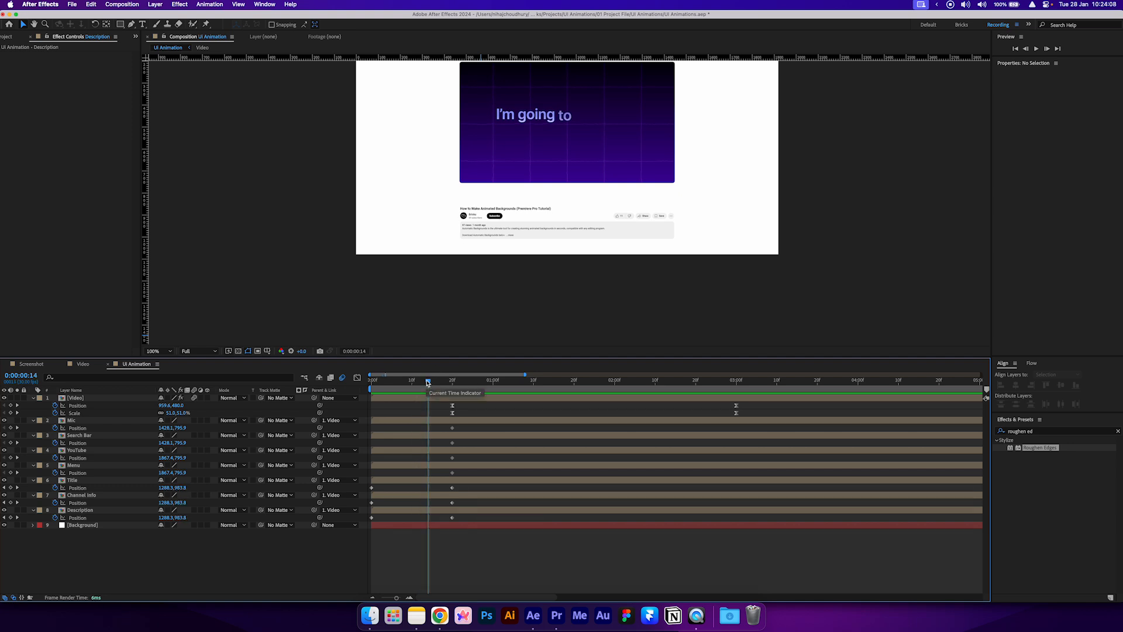
key(h)
drag(376, 270, 368, 331)
key(v)
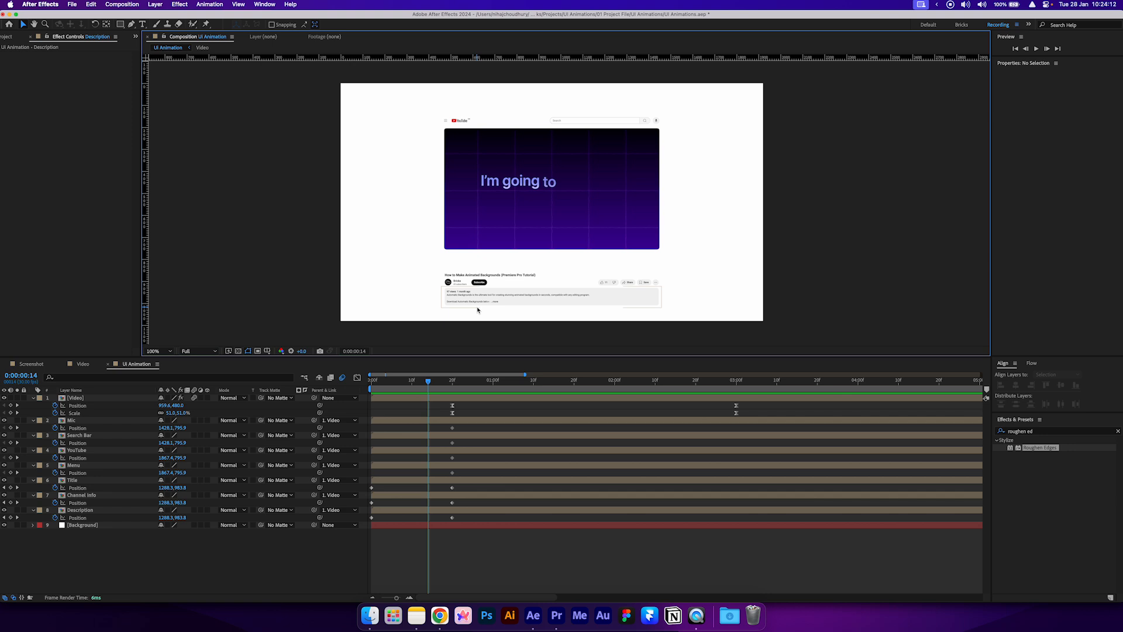
scroll(465, 274, down, 5)
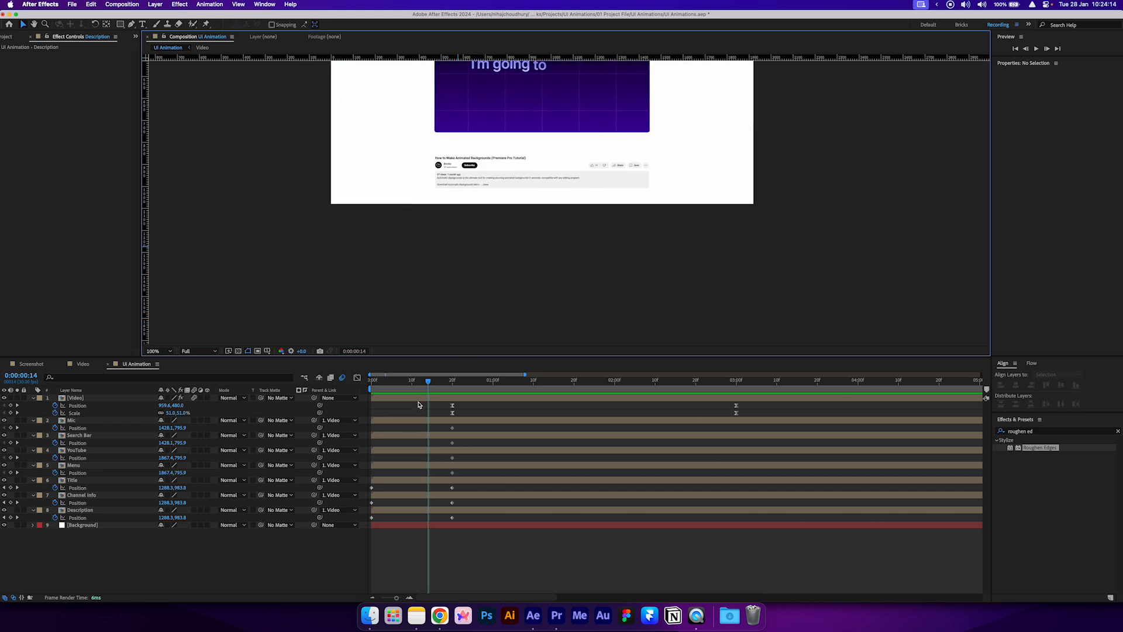
drag(413, 383, 336, 390)
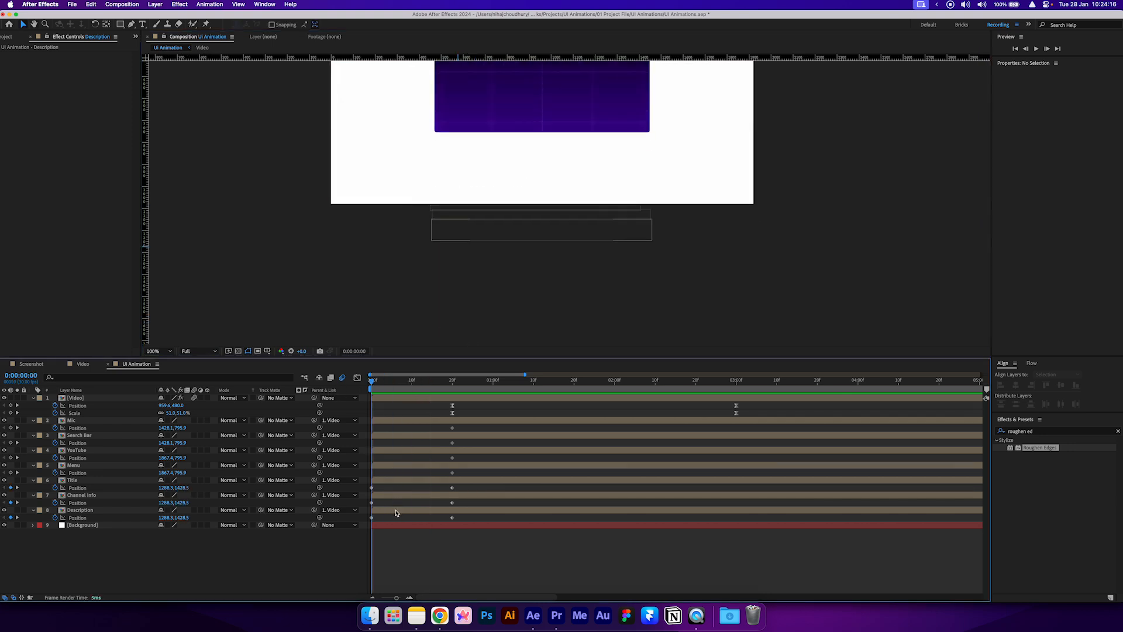
click(485, 232)
drag(485, 227, 485, 254)
click(493, 292)
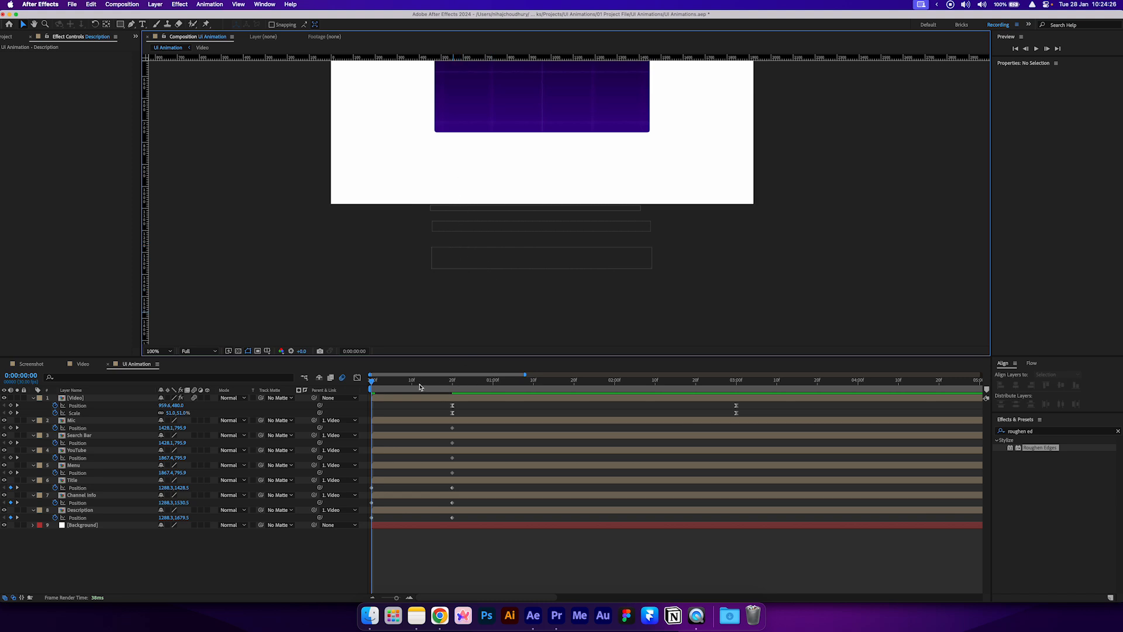
- Preview the staggered entrance of the layers below the video and return to the first frame
key(space)
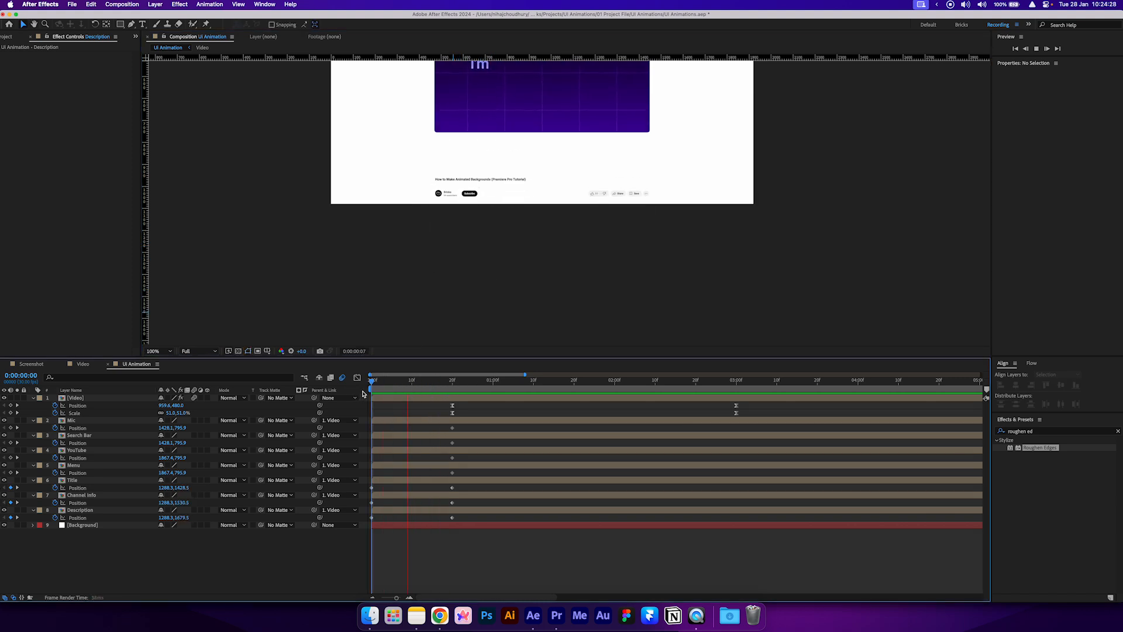
key(space)
click(392, 382)
drag(392, 384, 364, 389)
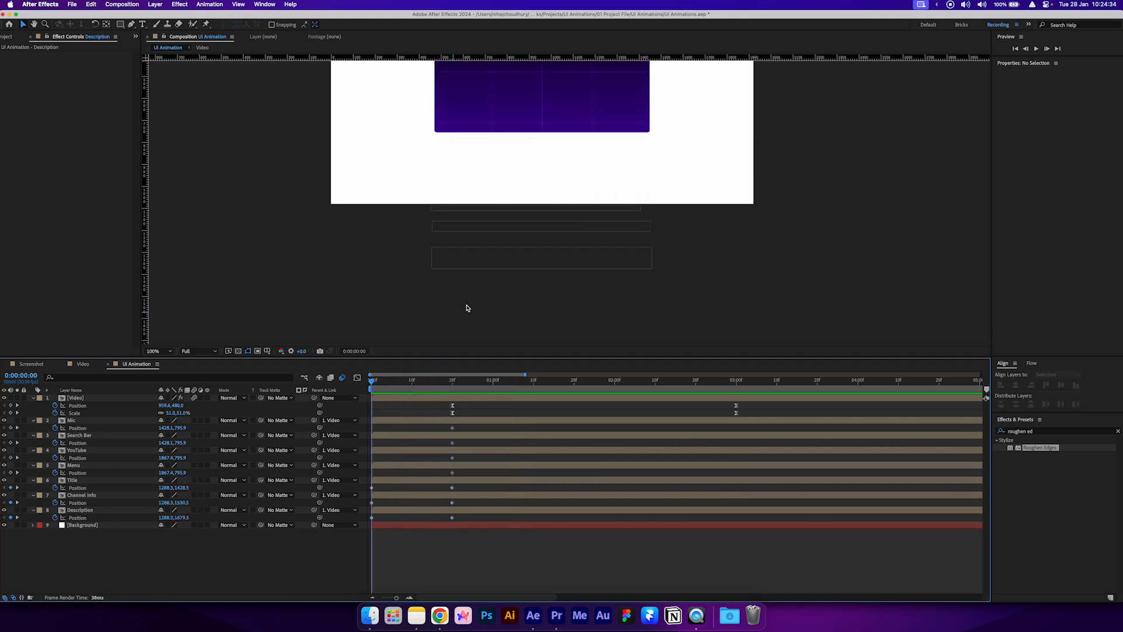
- At 0:00:00:00, move the Mic, Search Bar, YouTube and Menu layers straight up above the frame, to about Y 384
scroll(504, 194, up, 5)
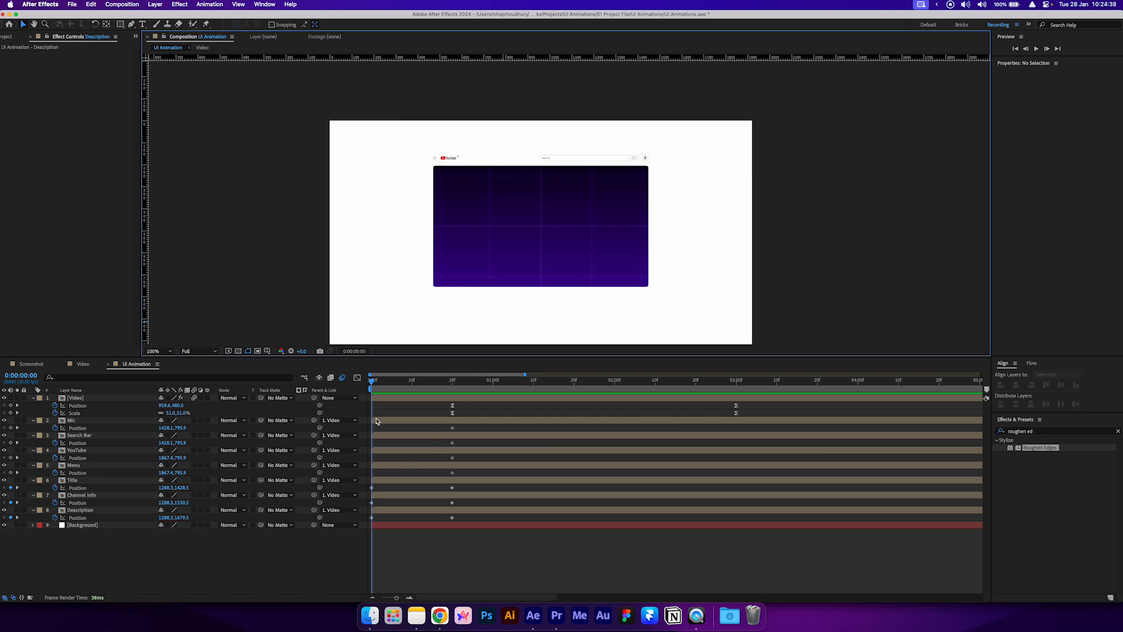
click(391, 467)
shift+click(89, 420)
drag(560, 159, 565, 116)
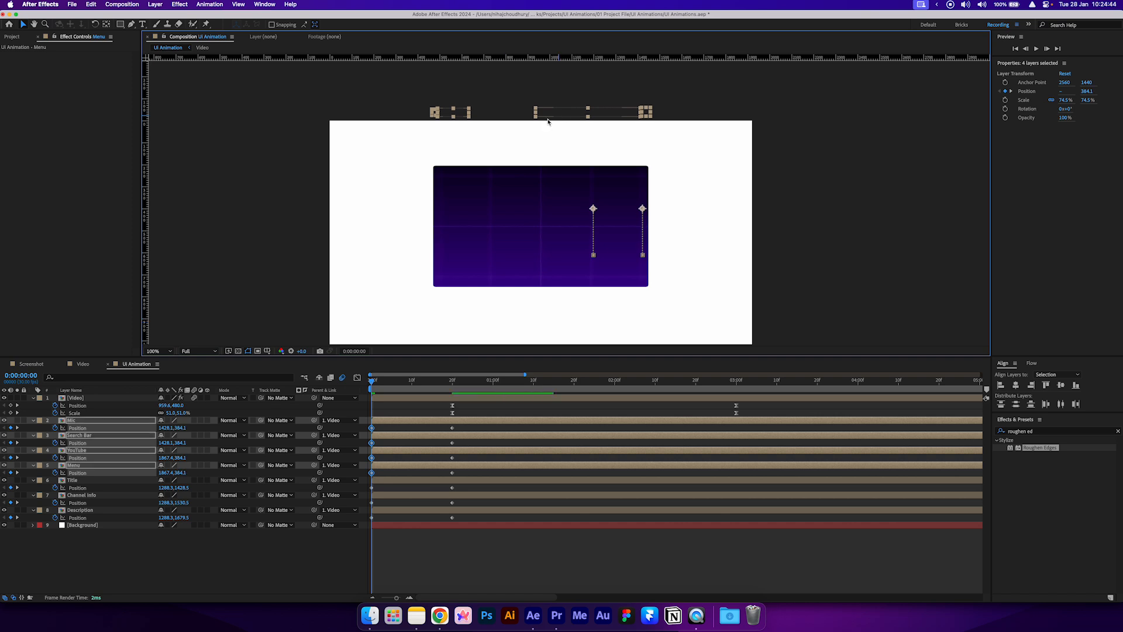
- At 0:00:00:00, raise the YouTube layer to about Y 313 and the Search Bar layer to about Y 251
click(86, 488)
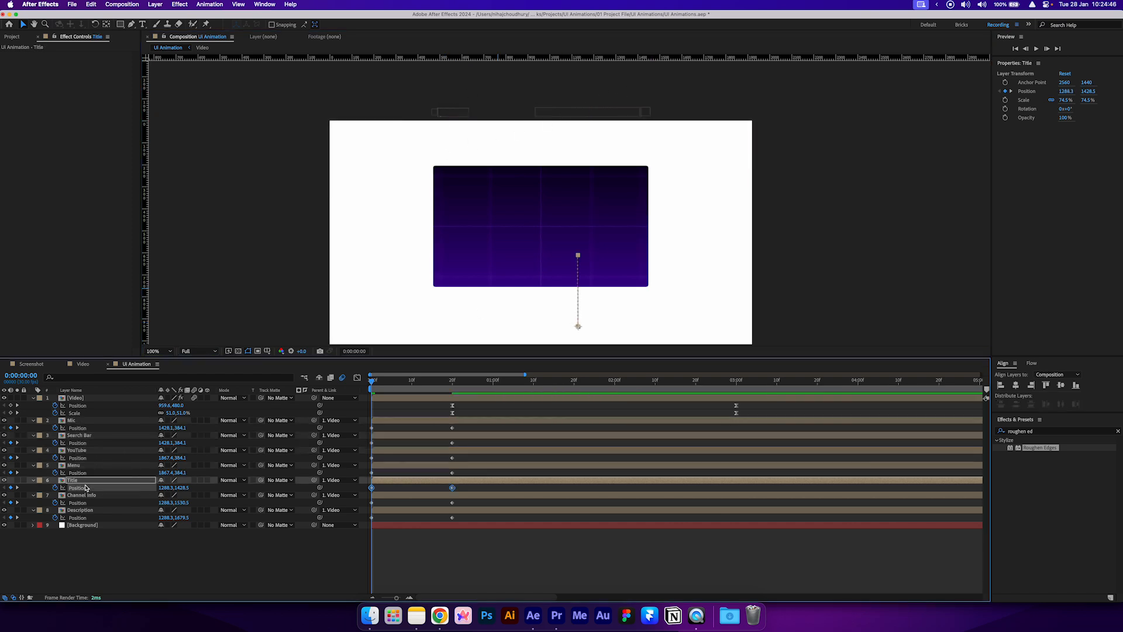
click(73, 465)
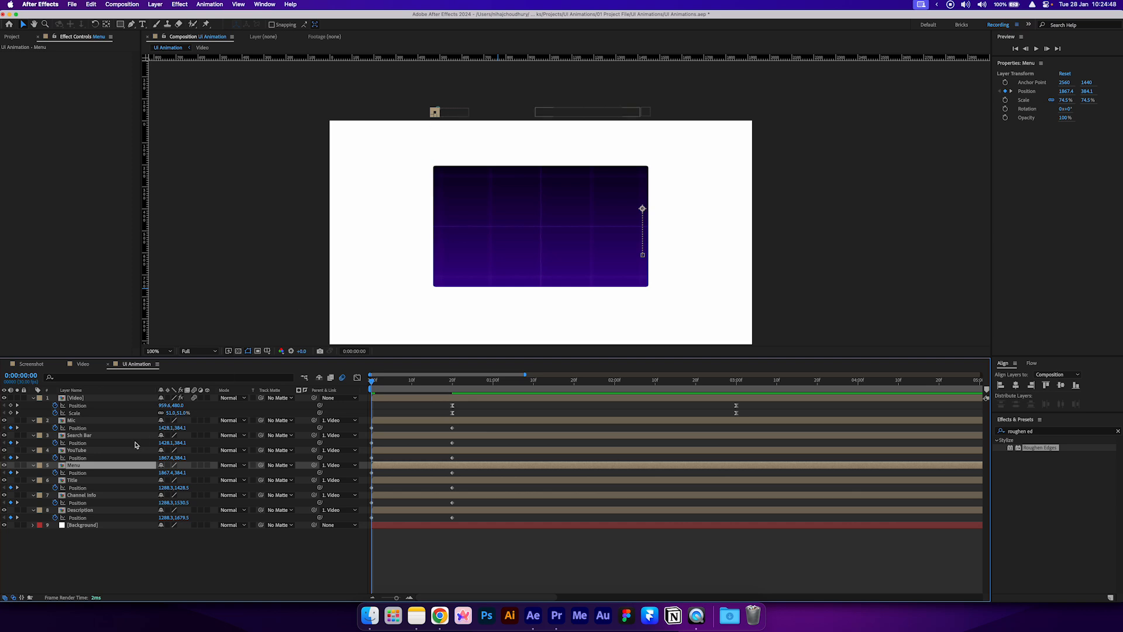
click(453, 111)
drag(453, 112, 462, 107)
key(super+z)
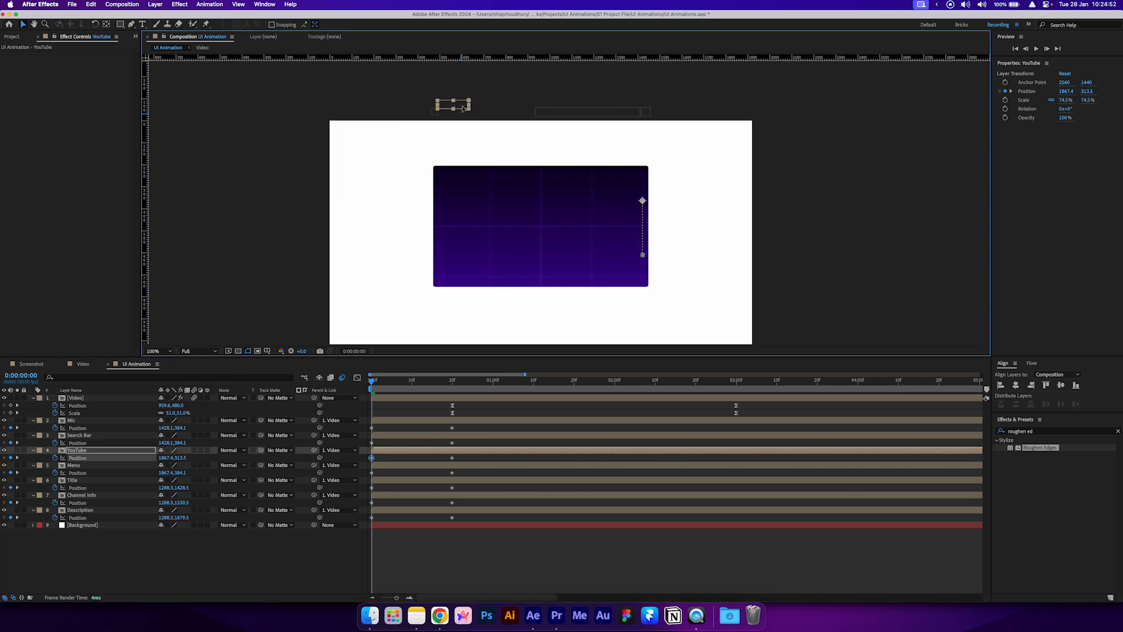
click(560, 114)
drag(561, 113, 562, 101)
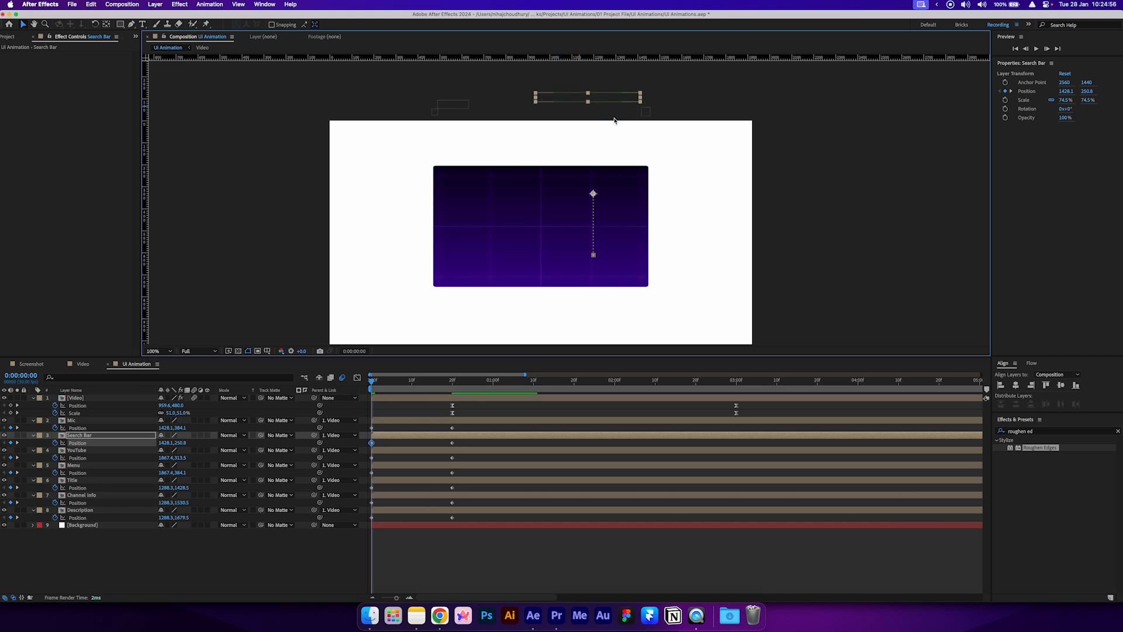
- Raise the Mic layer's start position above the Search Bar, to about Y 188
click(646, 115)
drag(646, 115, 647, 113)
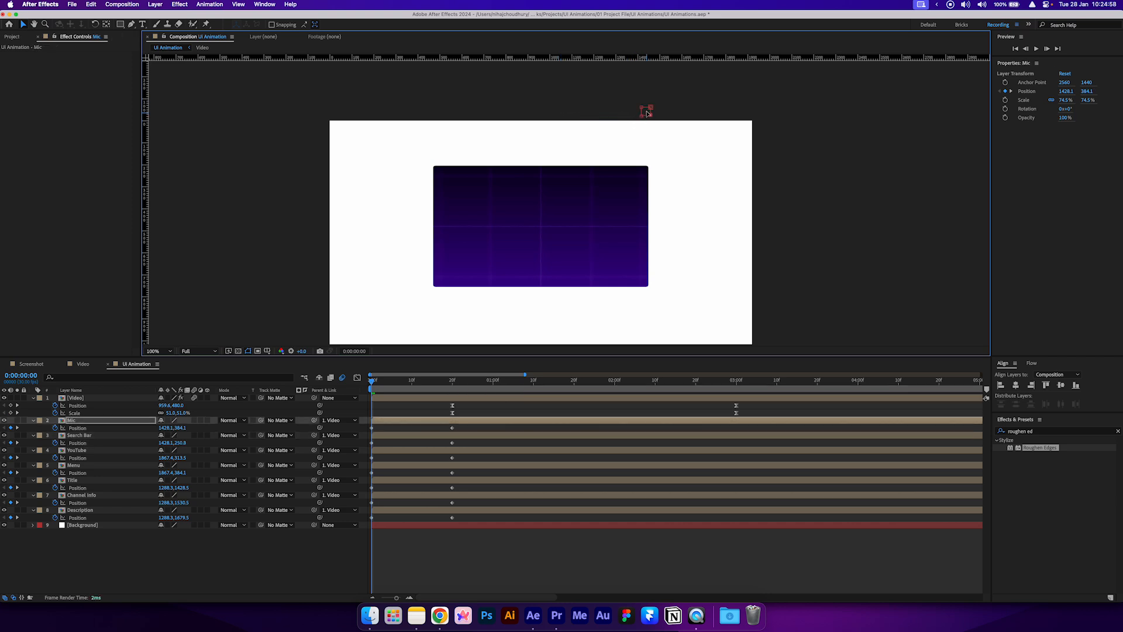
click(653, 110)
scroll(649, 111, up, 2)
drag(624, 155, 609, 176)
click(607, 224)
click(641, 211)
scroll(642, 211, down, 2)
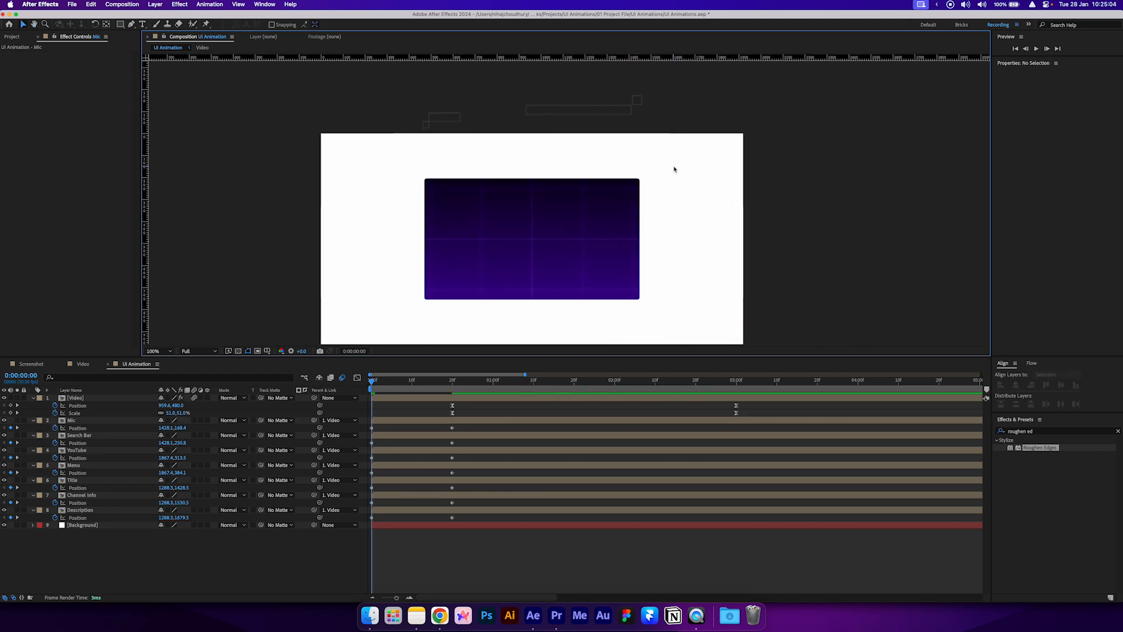
- Play back the entrance of all interface layers from the start of the composition
scroll(674, 174, up, 1)
drag(693, 193, 710, 148)
scroll(709, 149, down, 1)
click(410, 570)
key(space)
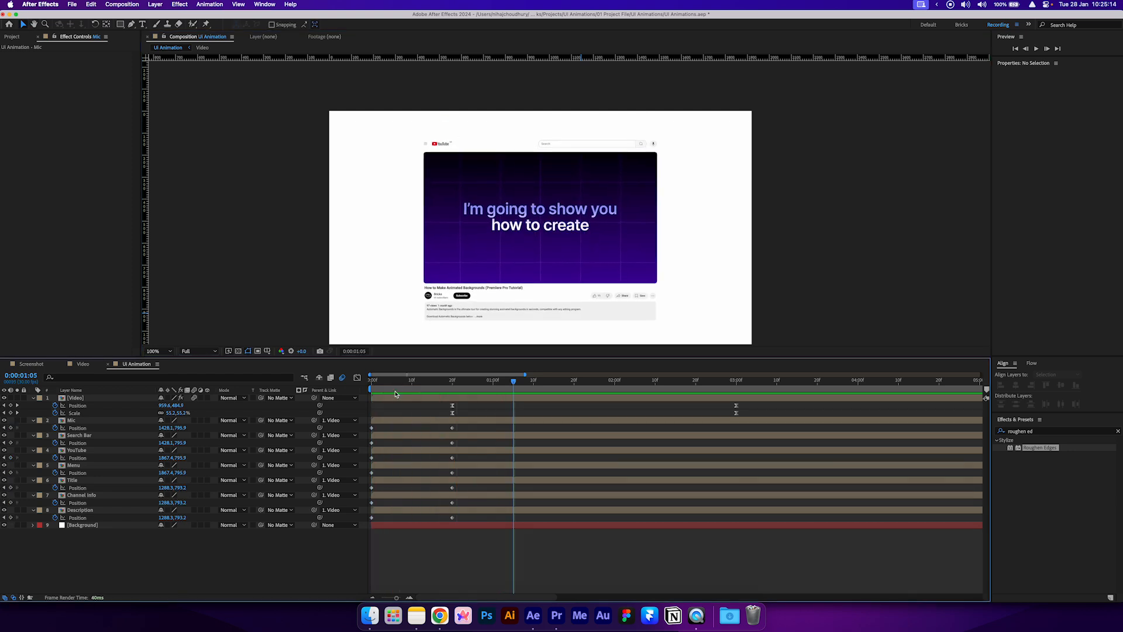
key(space)
key(space)
key(space)
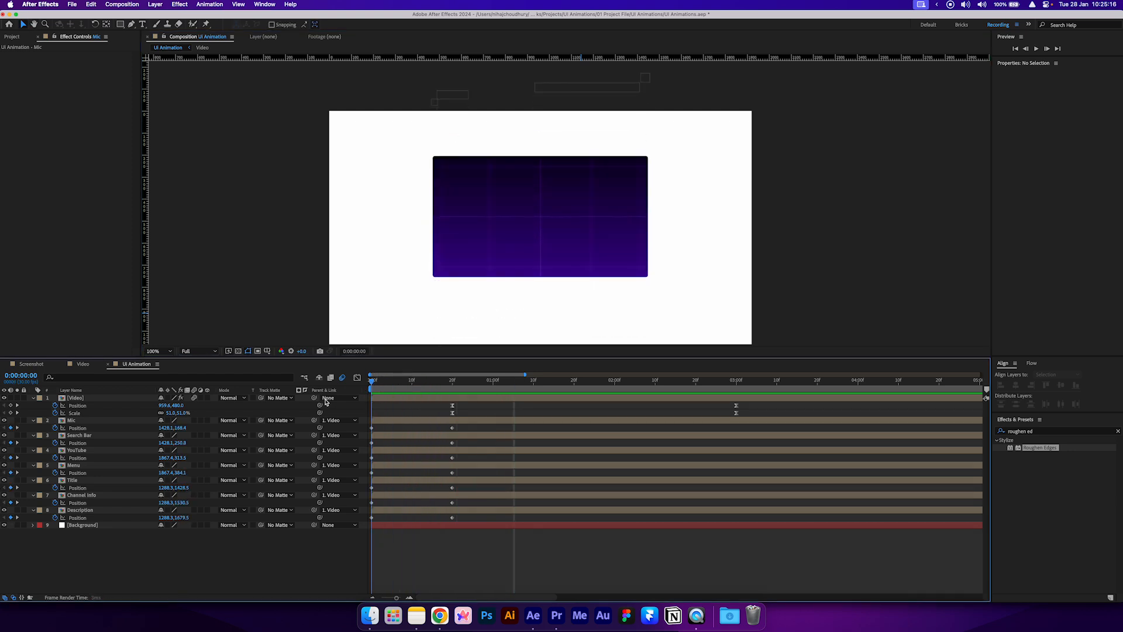
- Apply Easy Ease to all Position keyframes of the seven interface layers
drag(463, 430, 366, 530)
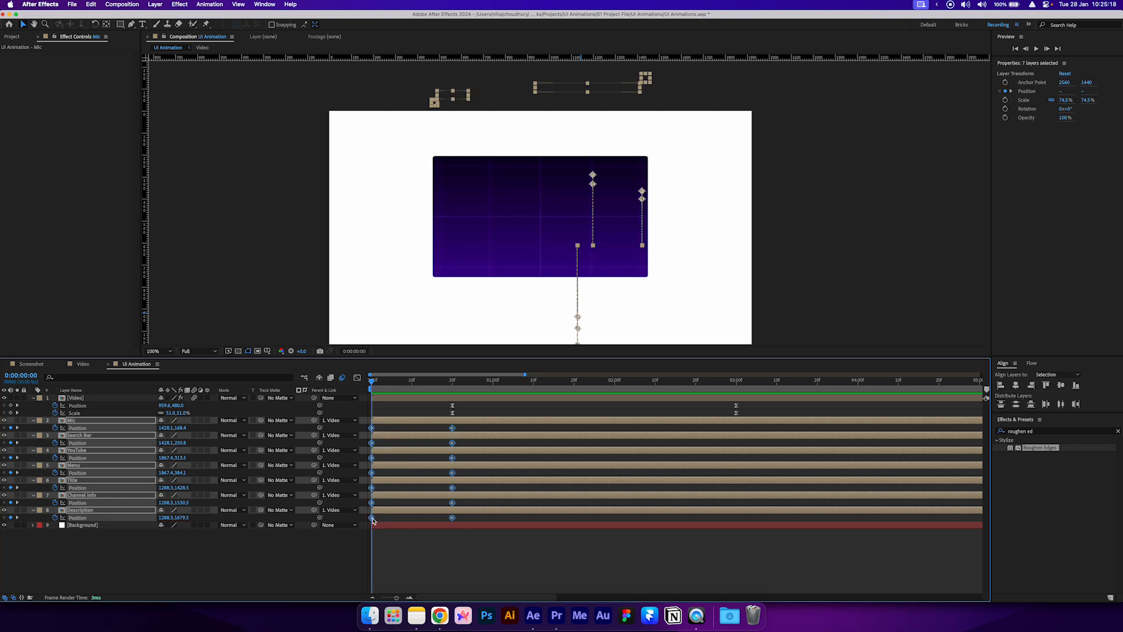
right_click(372, 457)
mouse_move(402, 592)
click(493, 534)
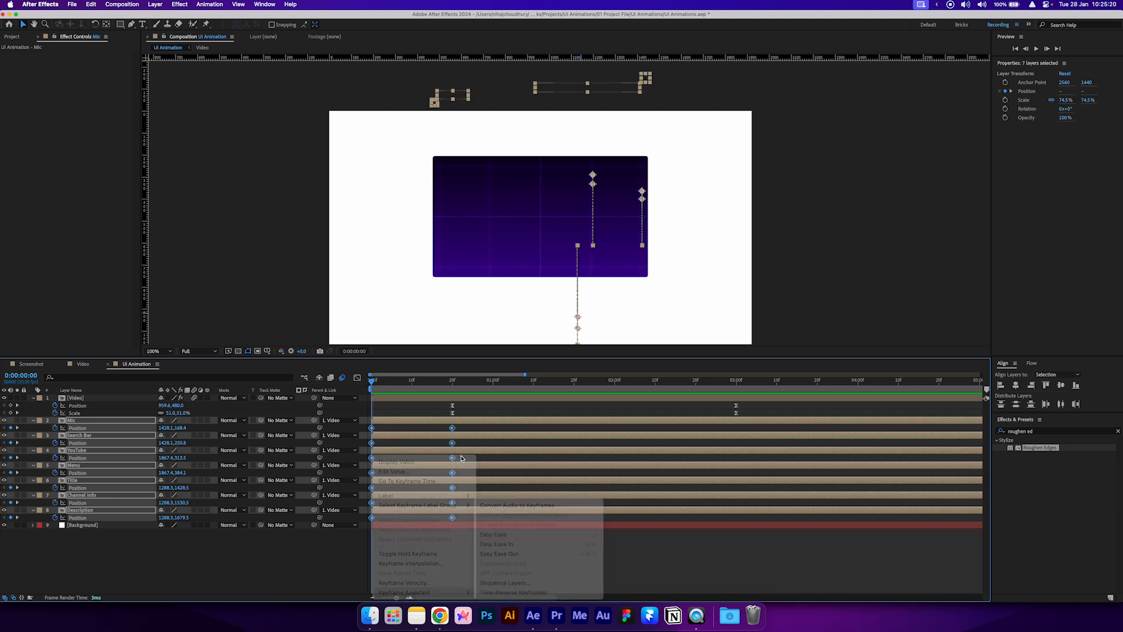
- Lengthen the ease into the end Position keyframes of the seven interface layers in the Graph Editor, so the speed peaks early
click(357, 378)
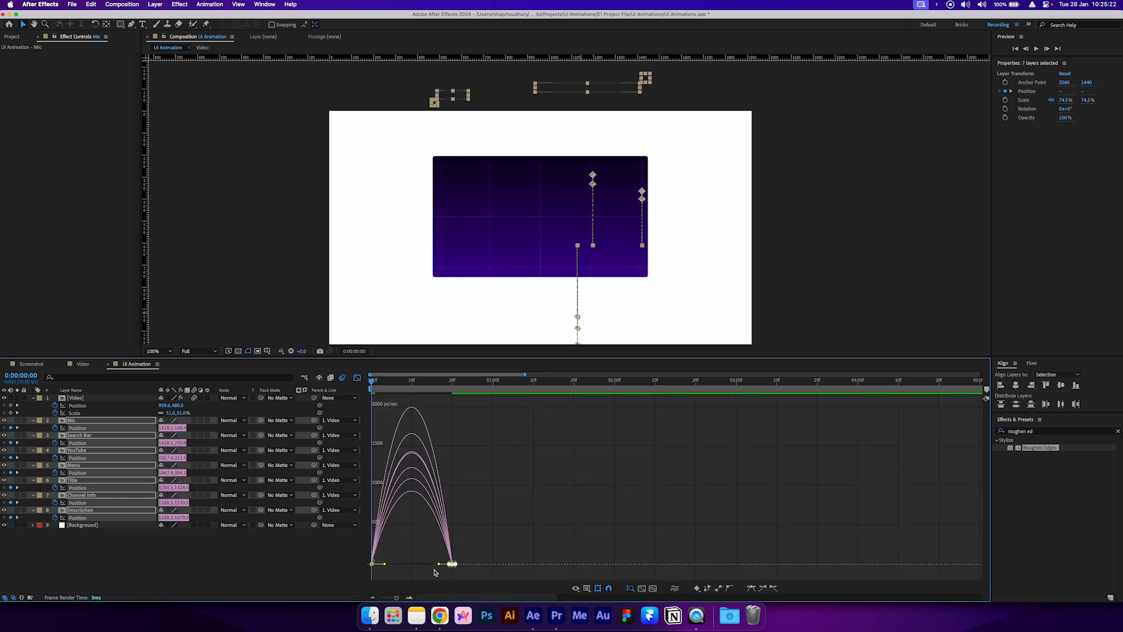
drag(439, 567, 413, 572)
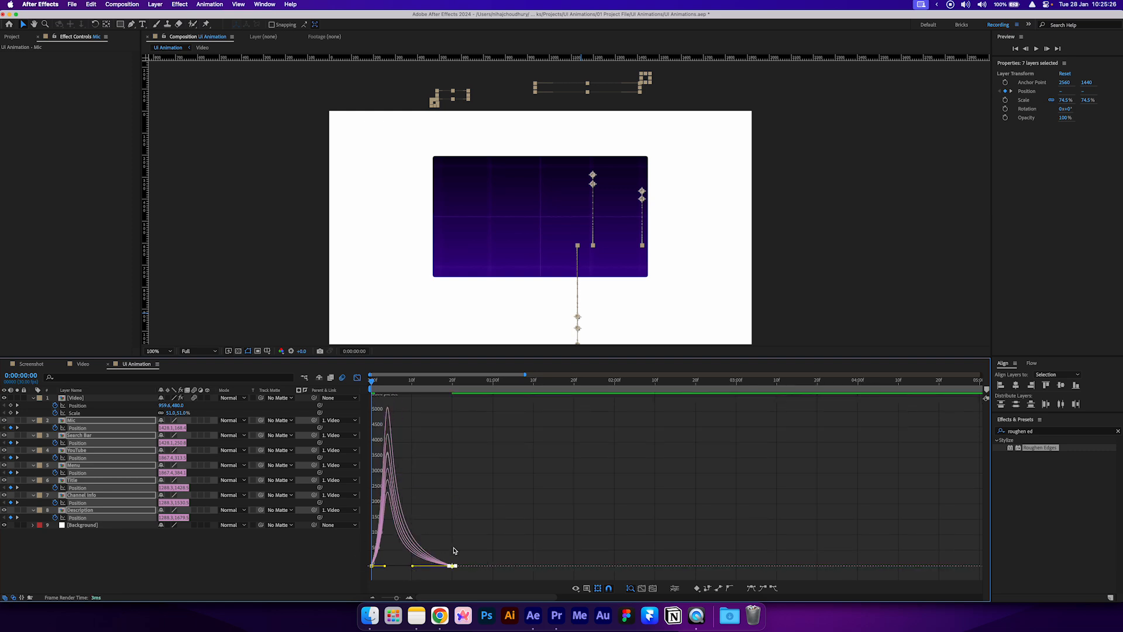
click(358, 379)
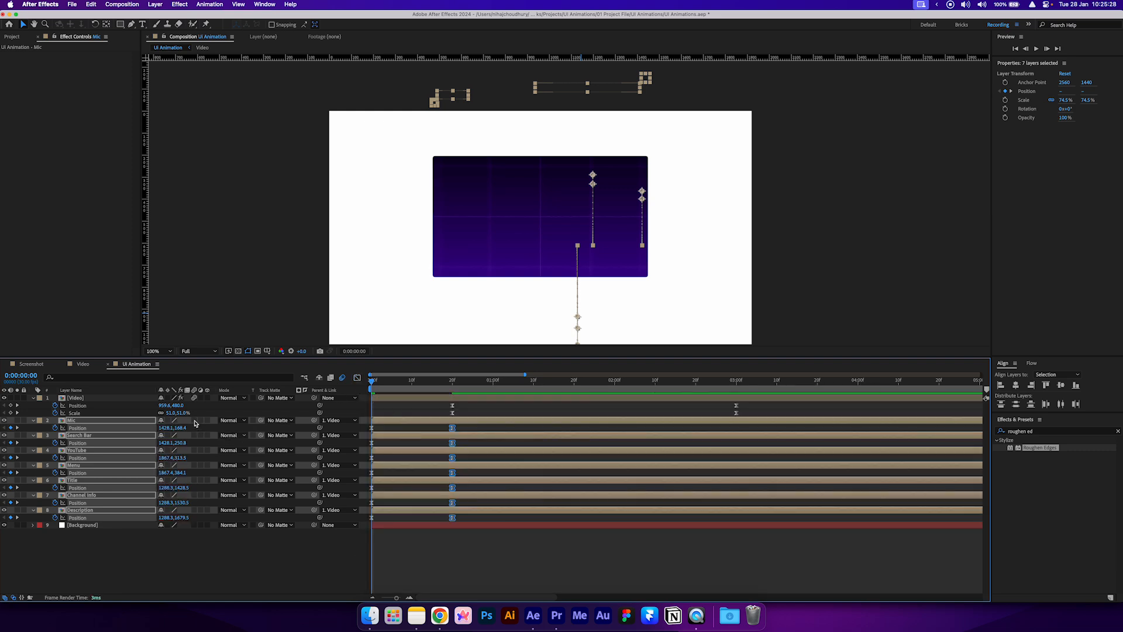
- Turn on motion blur for the seven interface layers, preview the animation and go to 0:00:00:14
click(418, 556)
key(space)
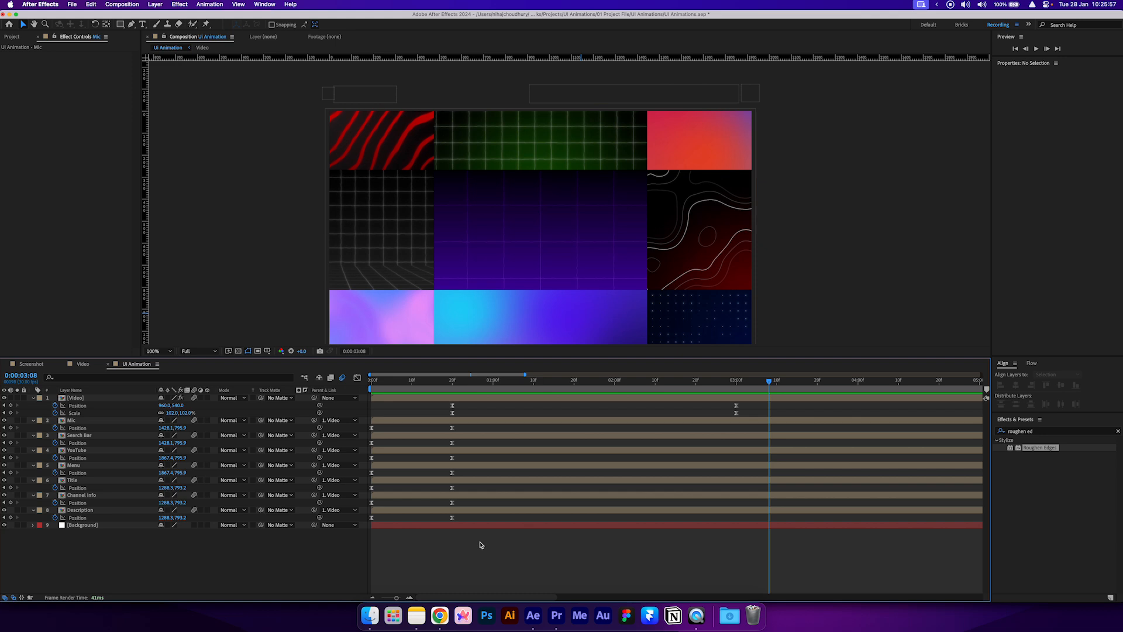
mouse_move(430, 386)
mouse_down()
mouse_move(357, 385)
mouse_move(430, 389)
mouse_up()
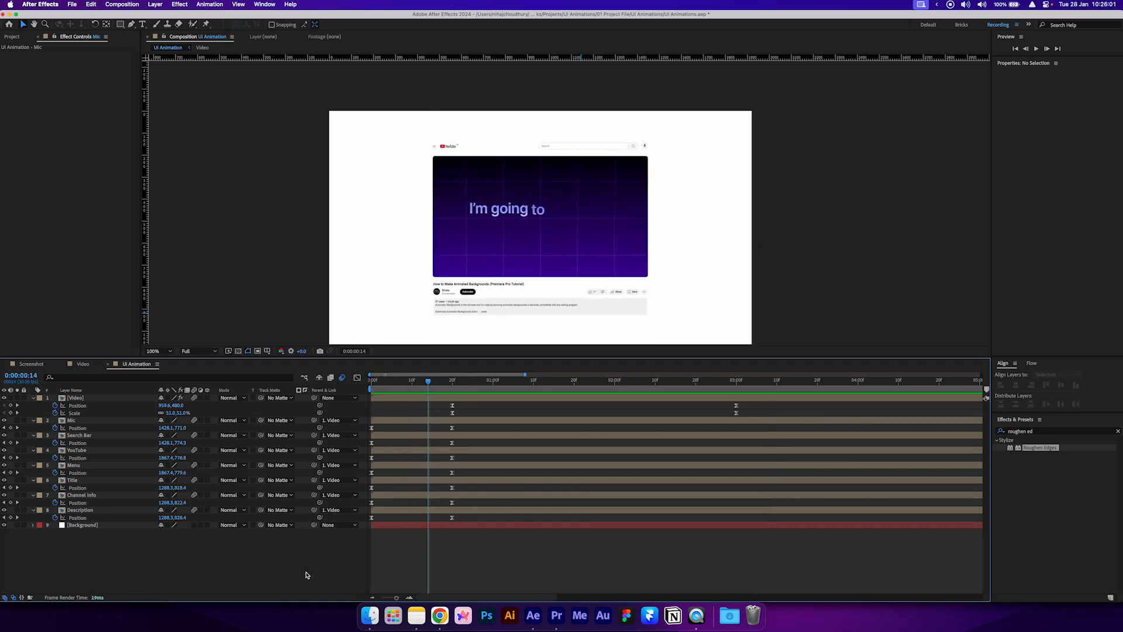
- Add an adjustment layer above the Video layer and rename it Blur
right_click(261, 555)
mouse_move(310, 486)
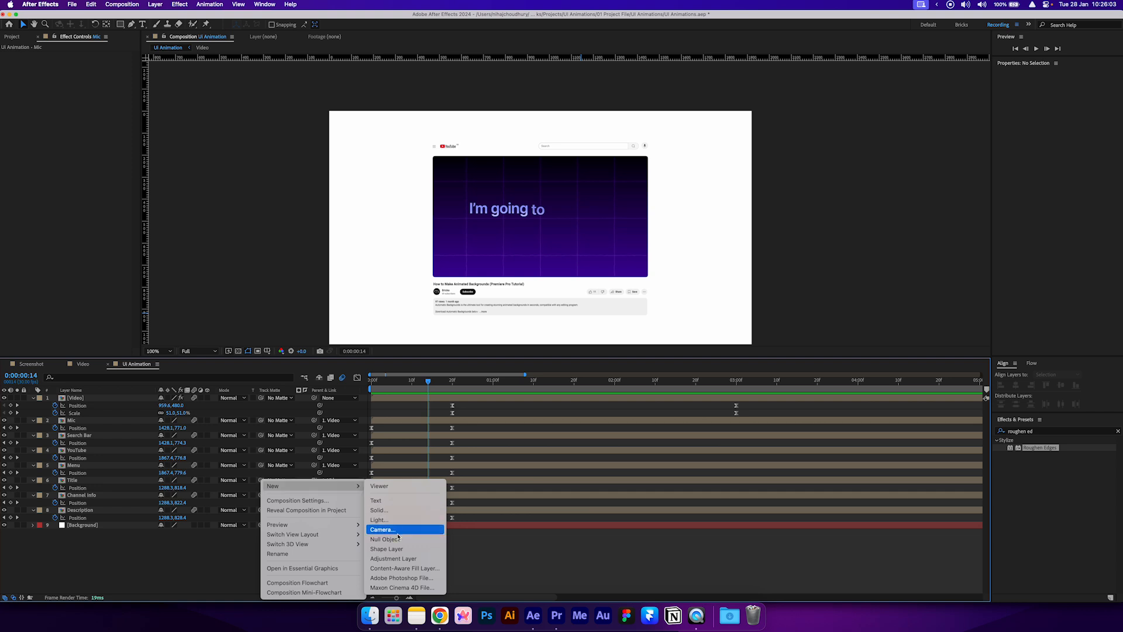
click(398, 557)
key(Return)
text(Blur)
key(Return)
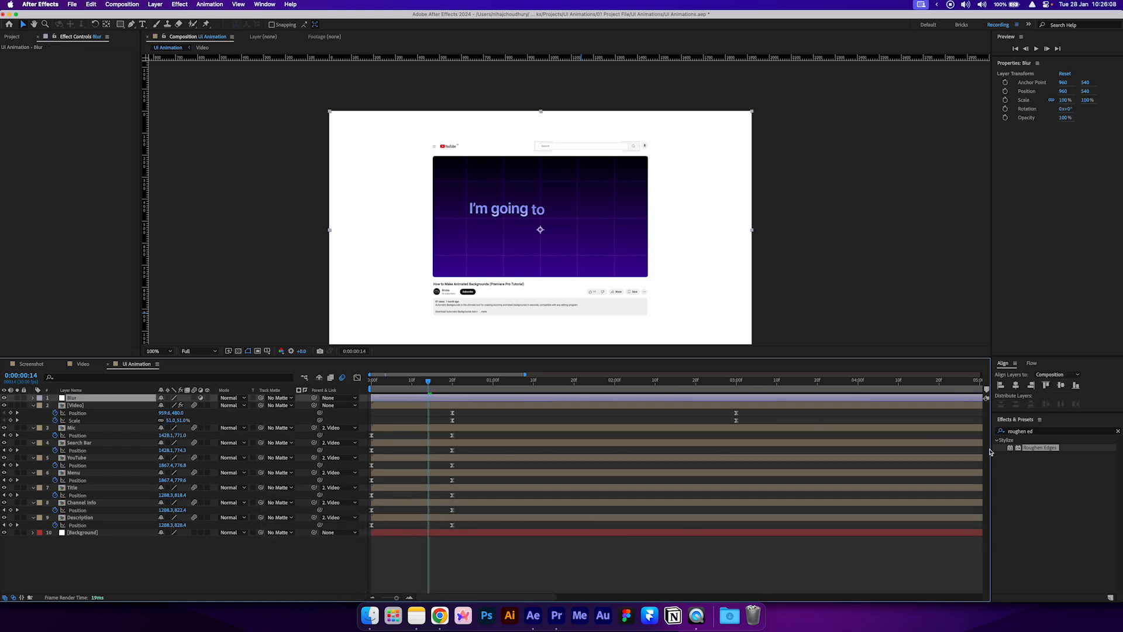
- Apply Fast Box Blur to the Blur layer with a Blur Radius of 5 and Repeat Edge Pixels on, and fit the composition in view
click(1047, 433)
text(fast bo)
drag(1038, 447, 740, 403)
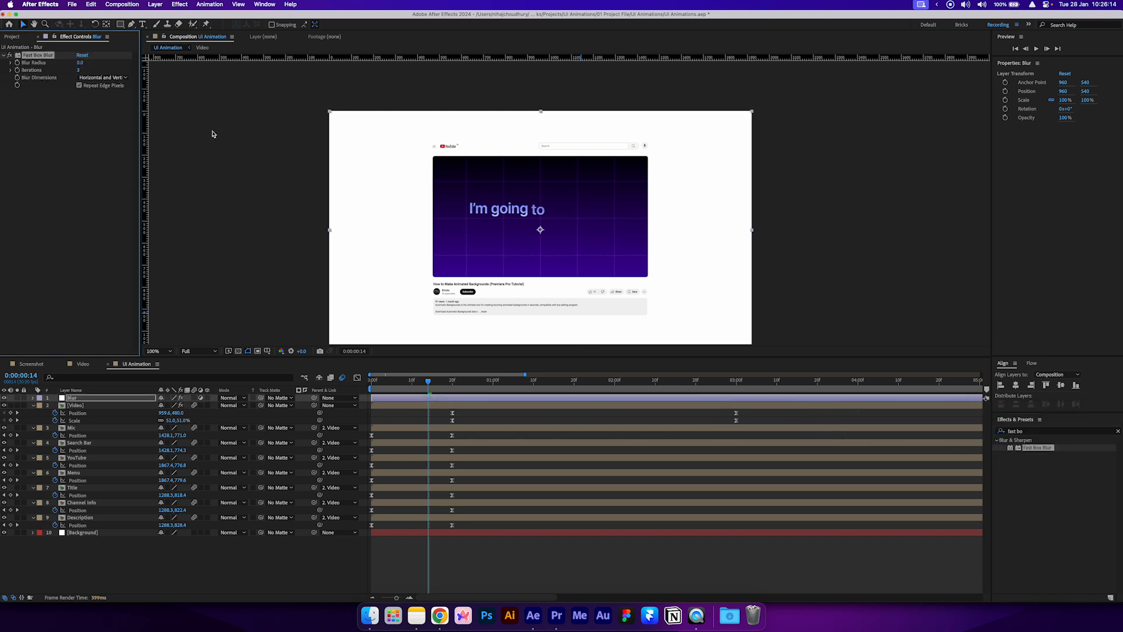
key(Return)
drag(307, 263, 318, 230)
click(159, 352)
click(161, 359)
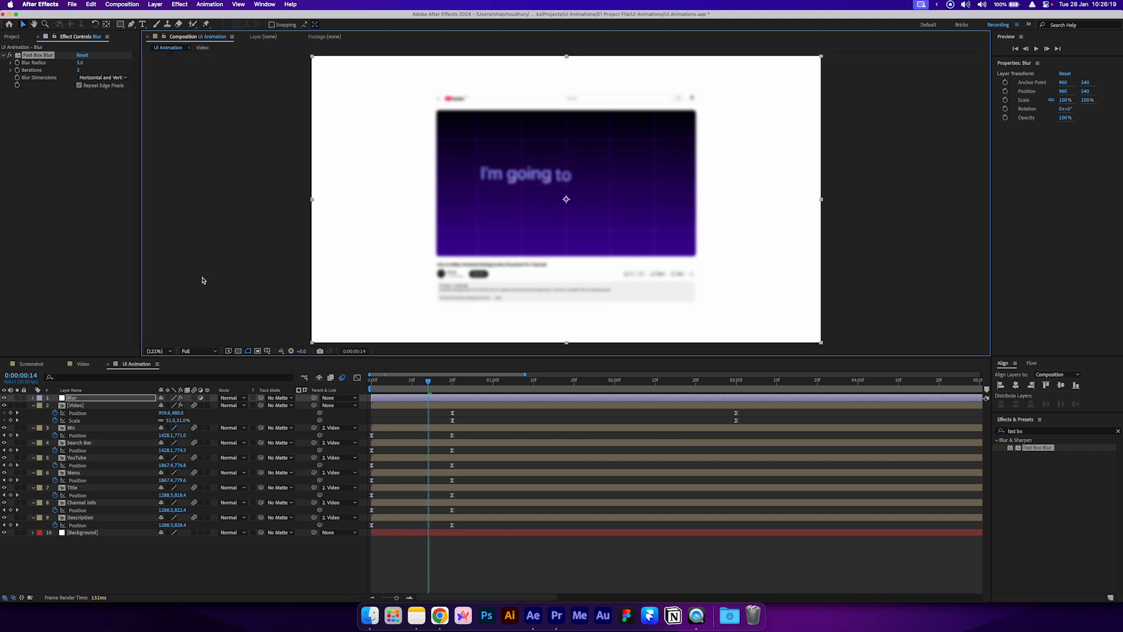
click(218, 250)
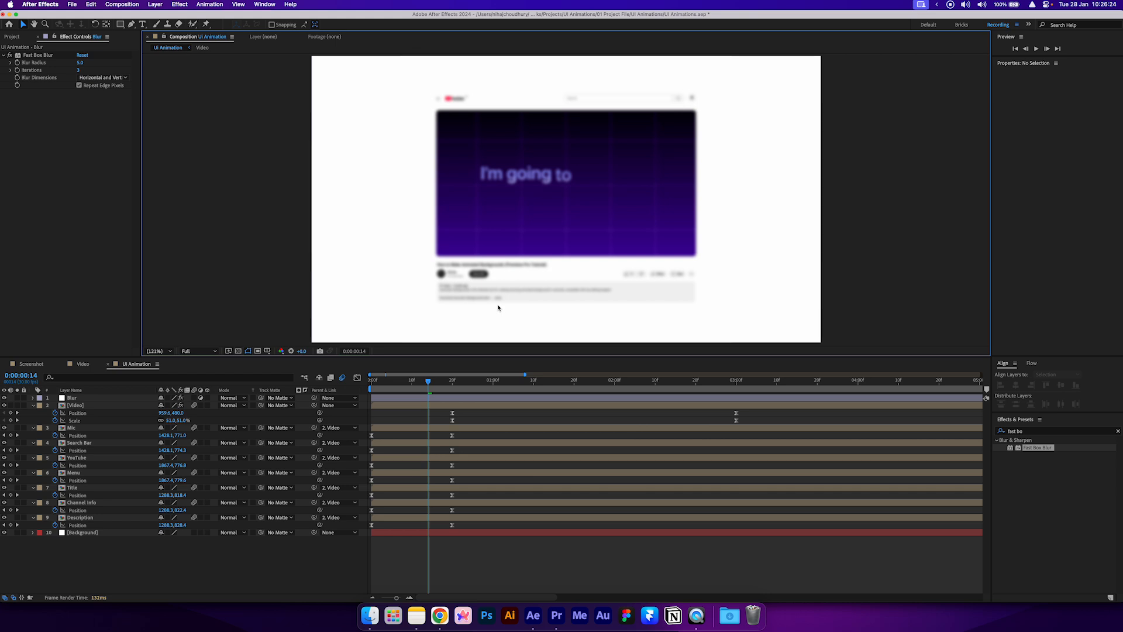
- Add a full-frame elliptical mask to the Blur layer and set its mode to Subtract
drag(119, 26, 150, 48)
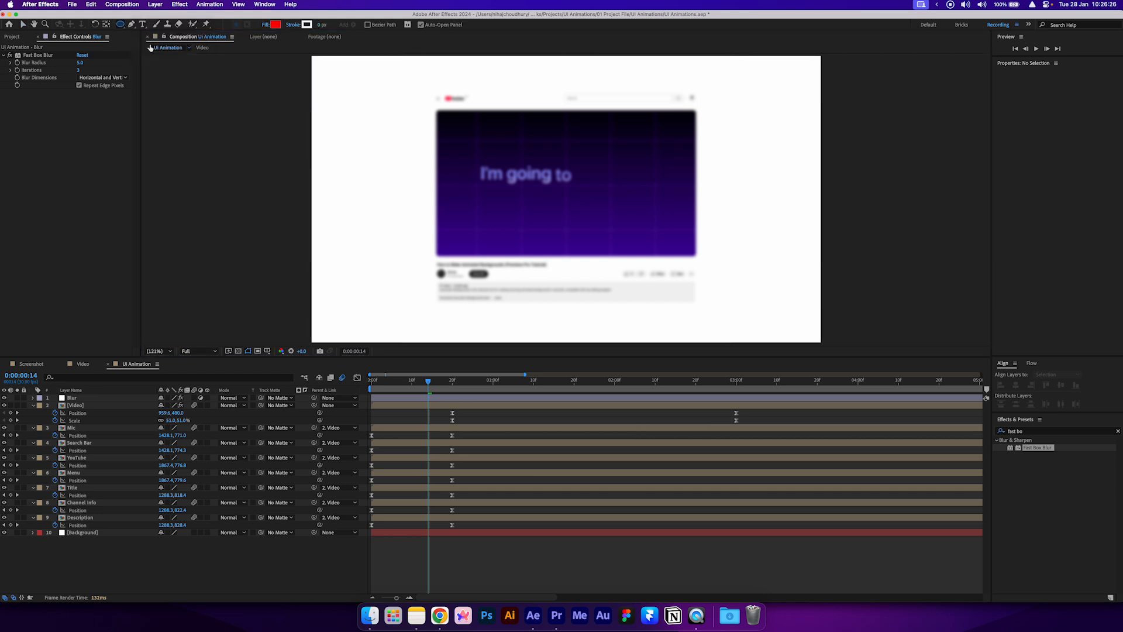
double_click(121, 28)
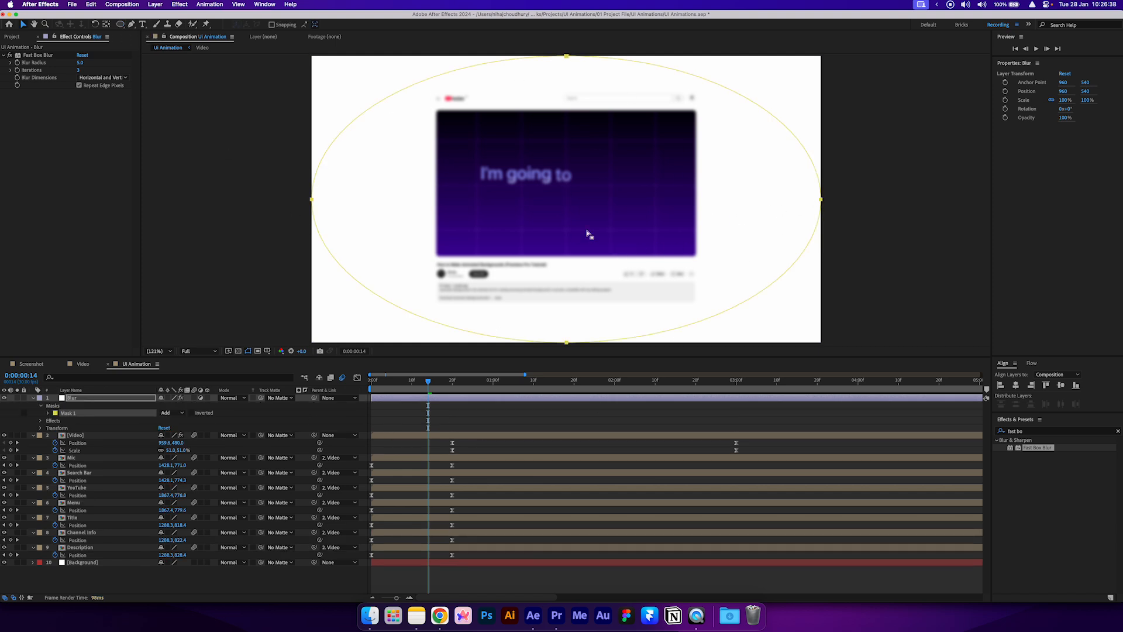
click(180, 414)
click(176, 439)
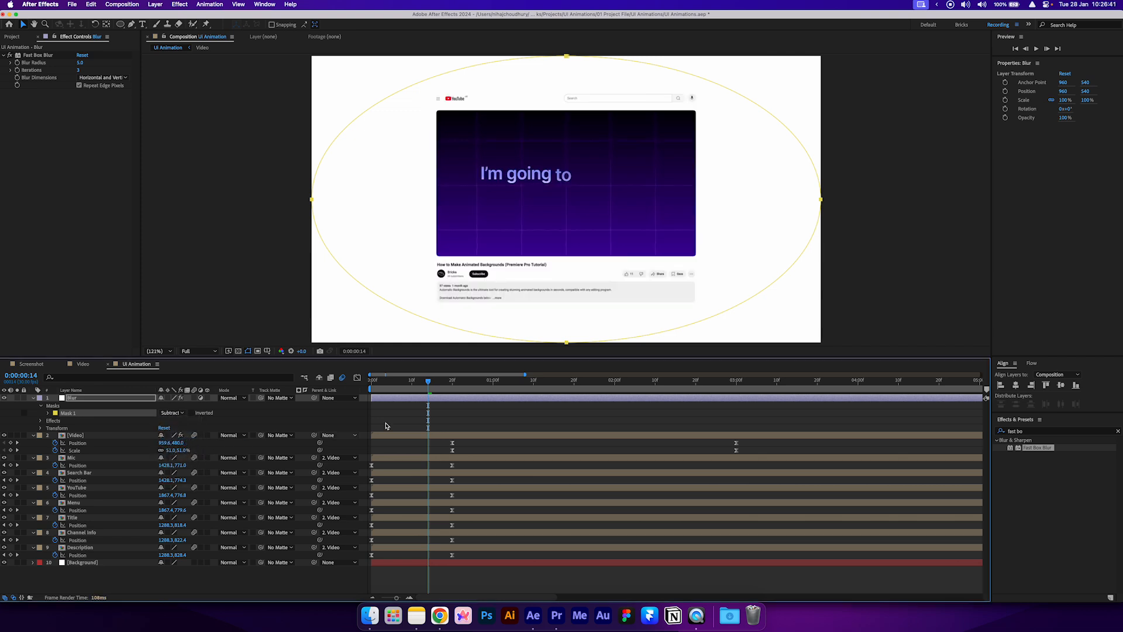
- Shrink the Blur layer's elliptical mask inward horizontally and vertically from the frame edges, and go to 0:00:01:19 to check the blur
click(822, 200)
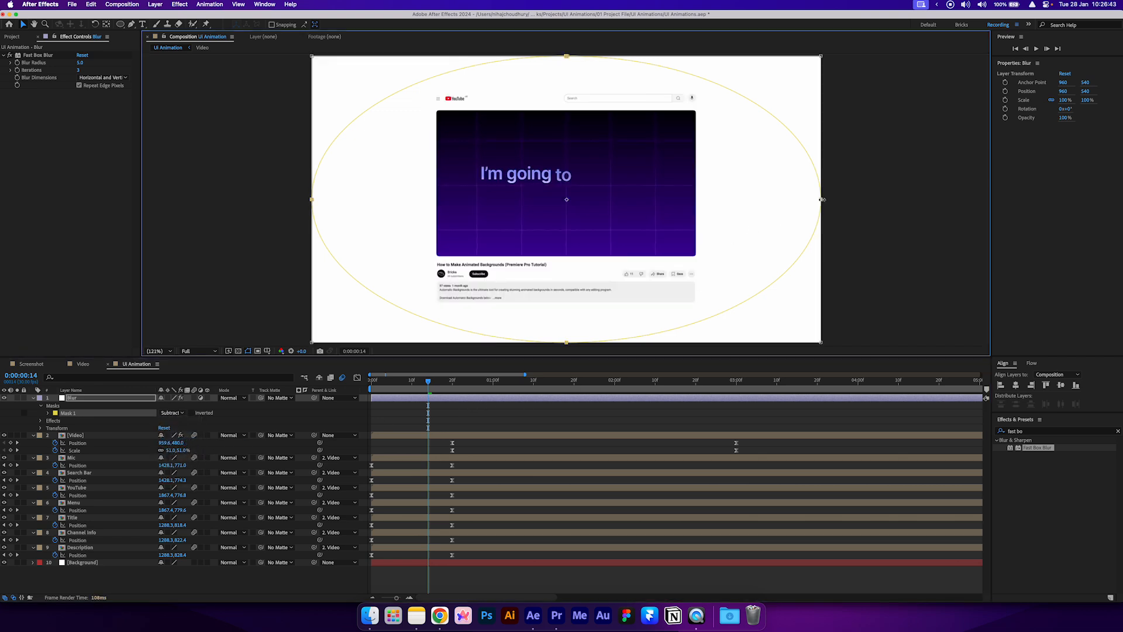
drag(823, 199, 808, 200)
drag(566, 56, 566, 81)
click(461, 416)
drag(428, 382, 570, 399)
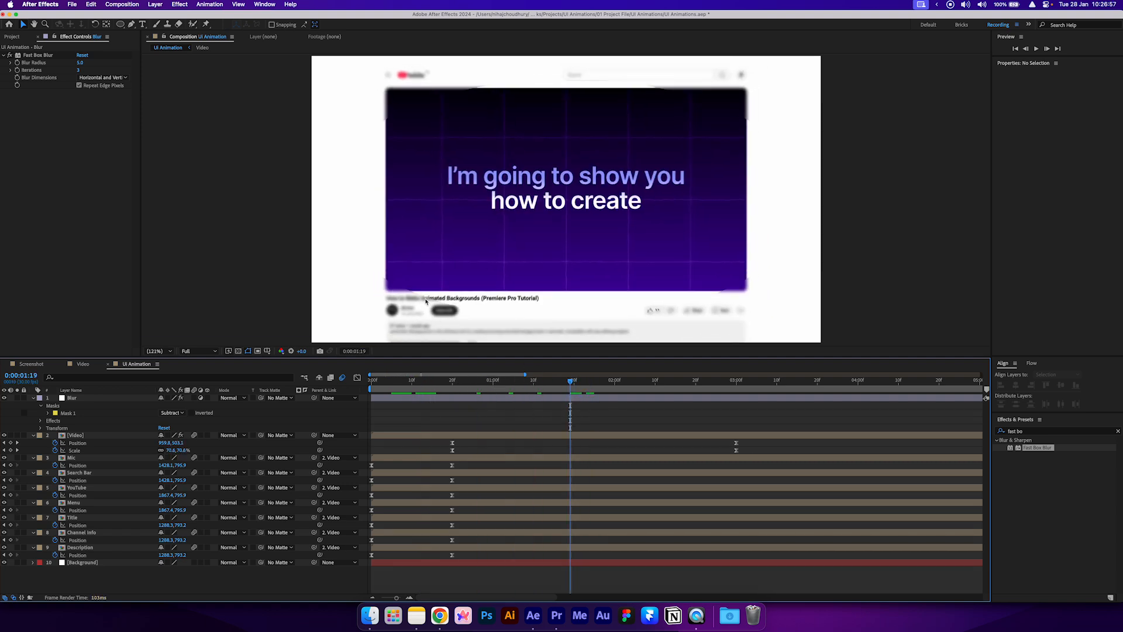
- Set the Mask Feather of the Blur layer's mask to 400 pixels and go to 0:00:00:22
click(49, 414)
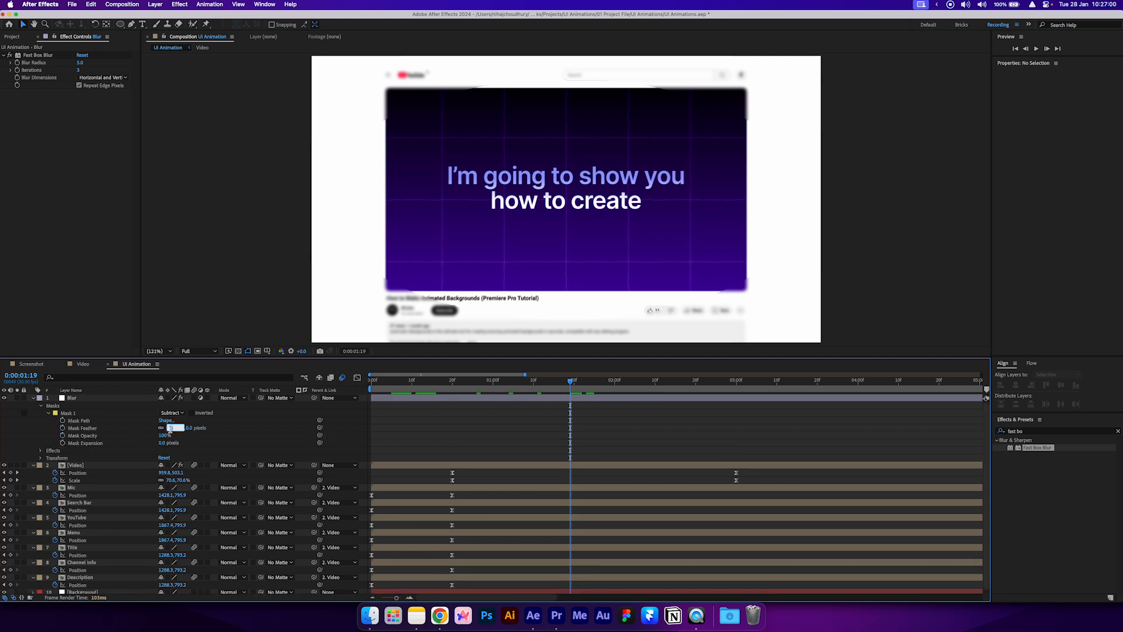
text(400)
key(Return)
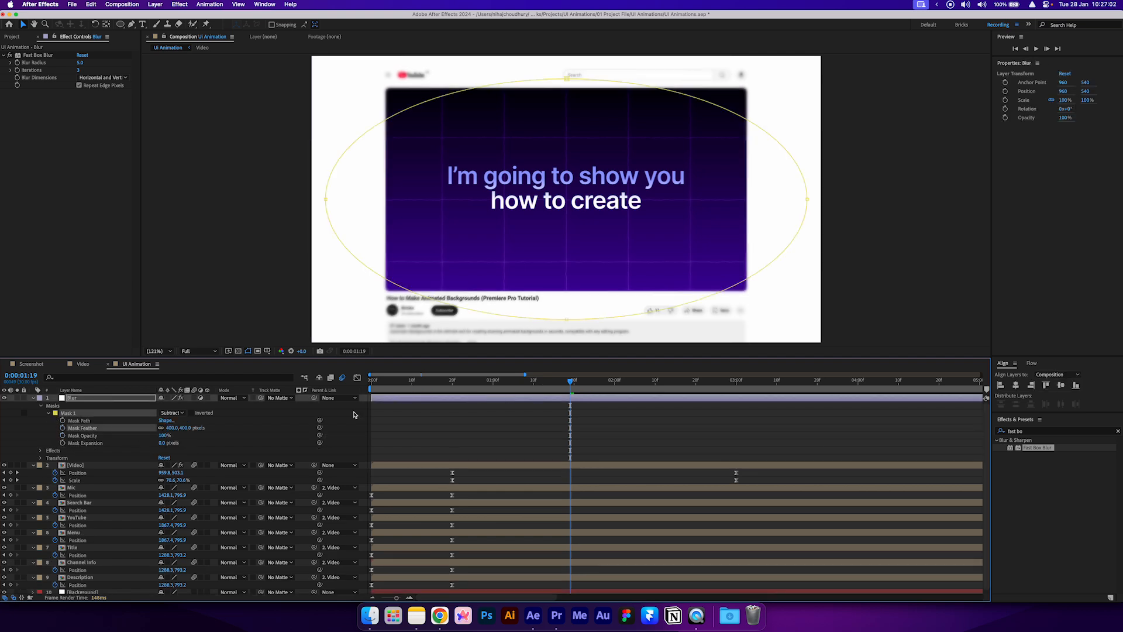
drag(494, 389, 462, 407)
- Add a new adjustment layer above the Blur layer and rename it FX
right_click(243, 422)
mouse_move(263, 425)
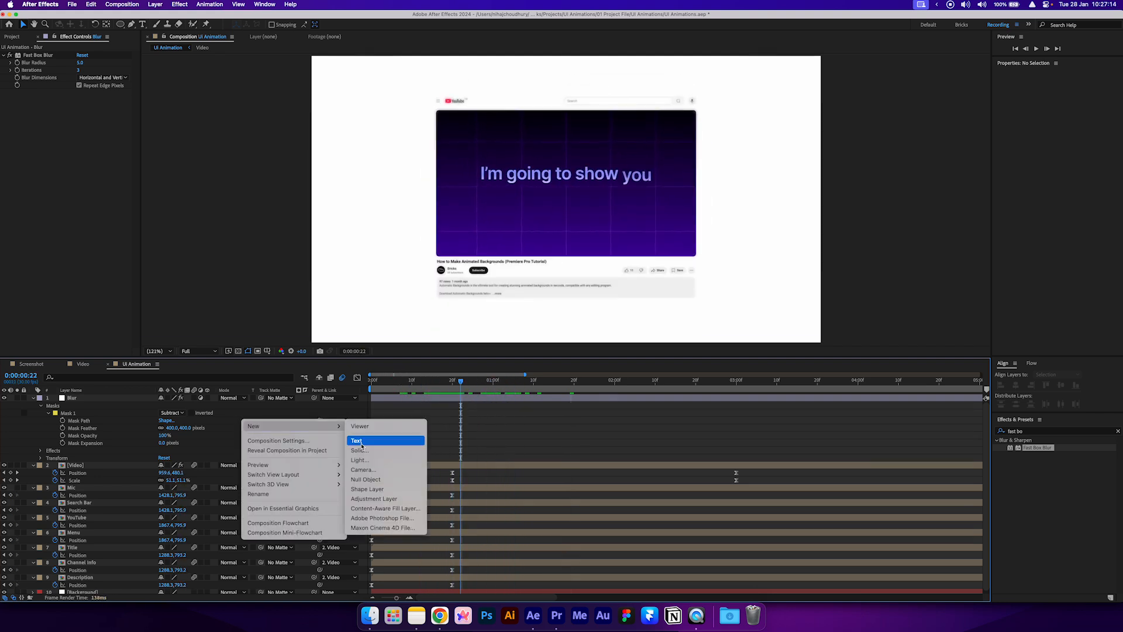
click(381, 498)
key(Return)
text(FX)
key(Return)
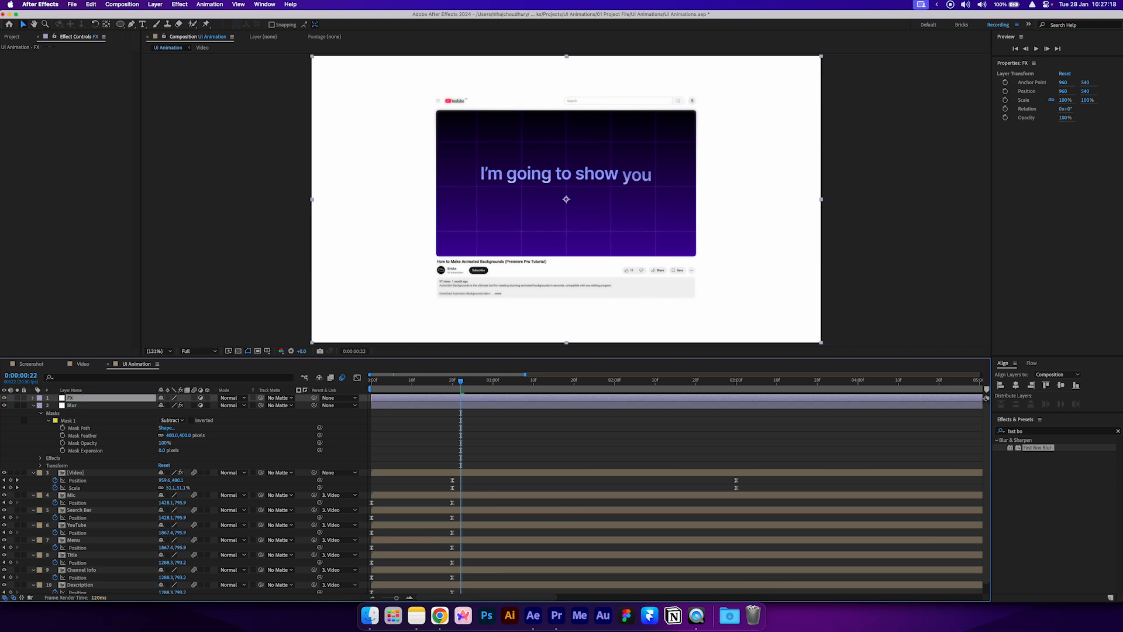
- Apply Optics Compensation to the FX layer with a Field of View of 10 and Reverse Lens Distortion on
click(1073, 432)
text(optics)
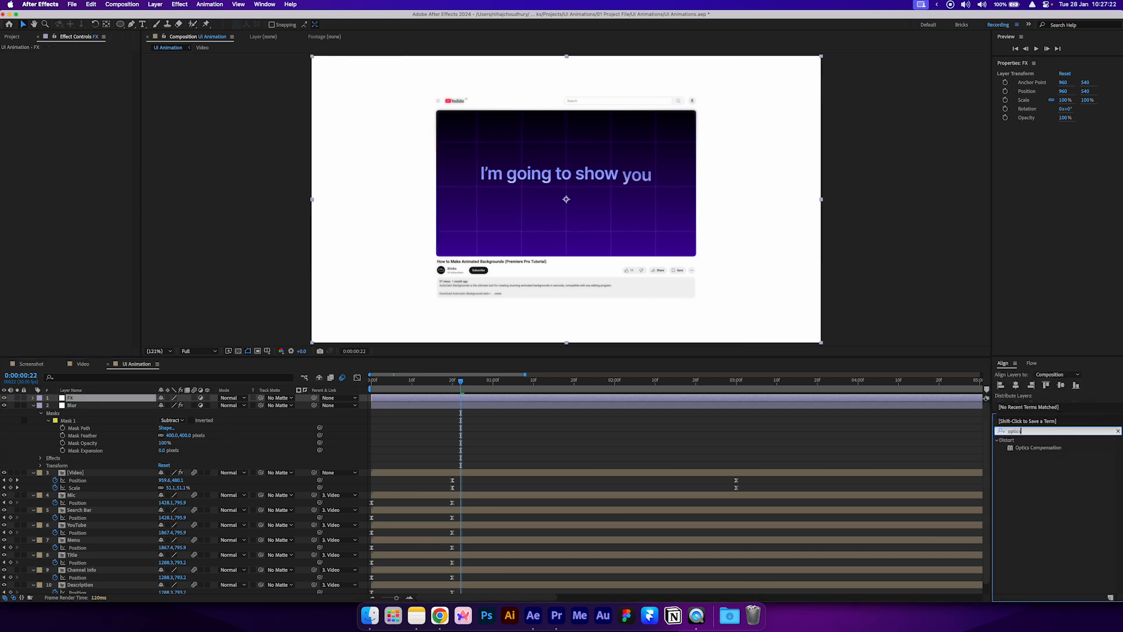
double_click(1038, 448)
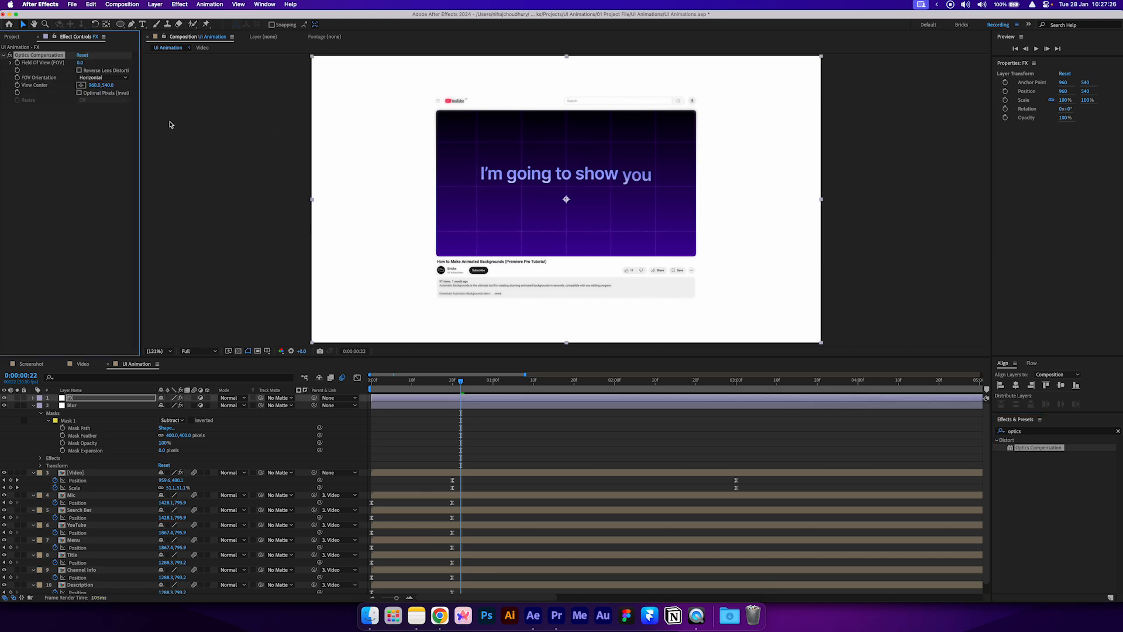
drag(79, 66, 82, 65)
click(79, 66)
text(10)
key(Return)
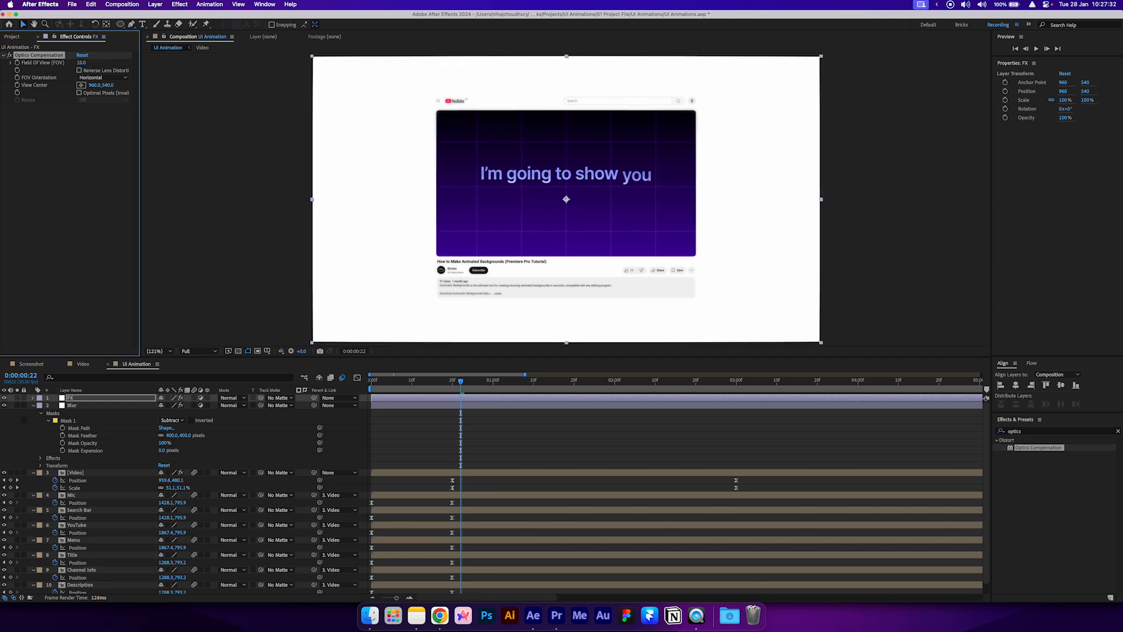
click(79, 71)
- Examine the frame's lower edge up close at 0:00:01:26 with Optics Compensation switched off and on
scroll(456, 243, down, 3)
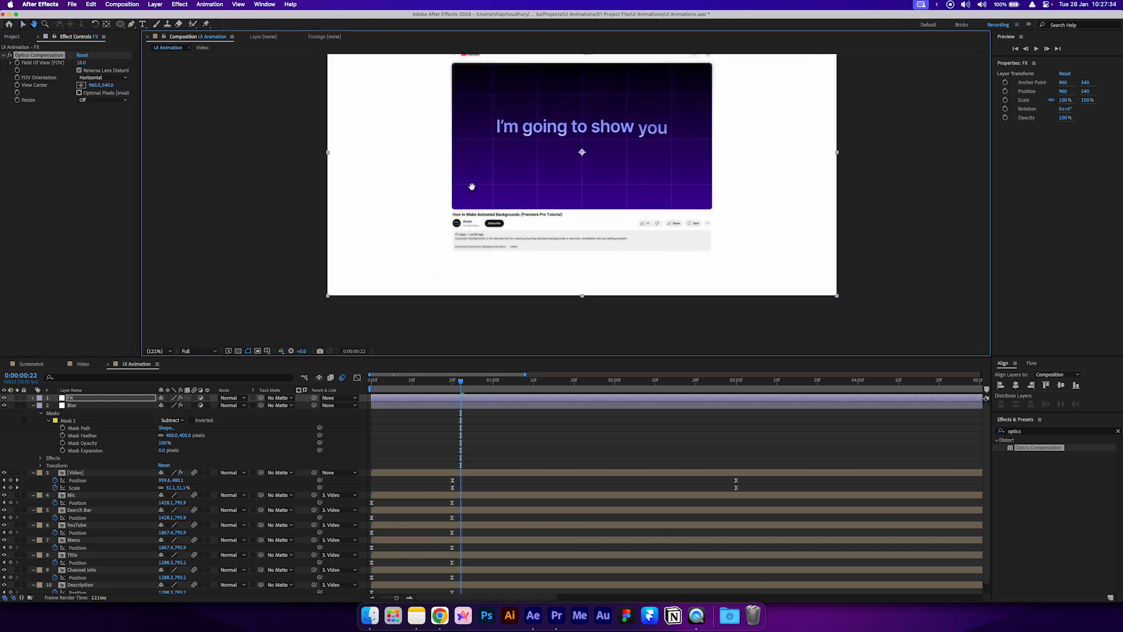
drag(462, 384, 600, 393)
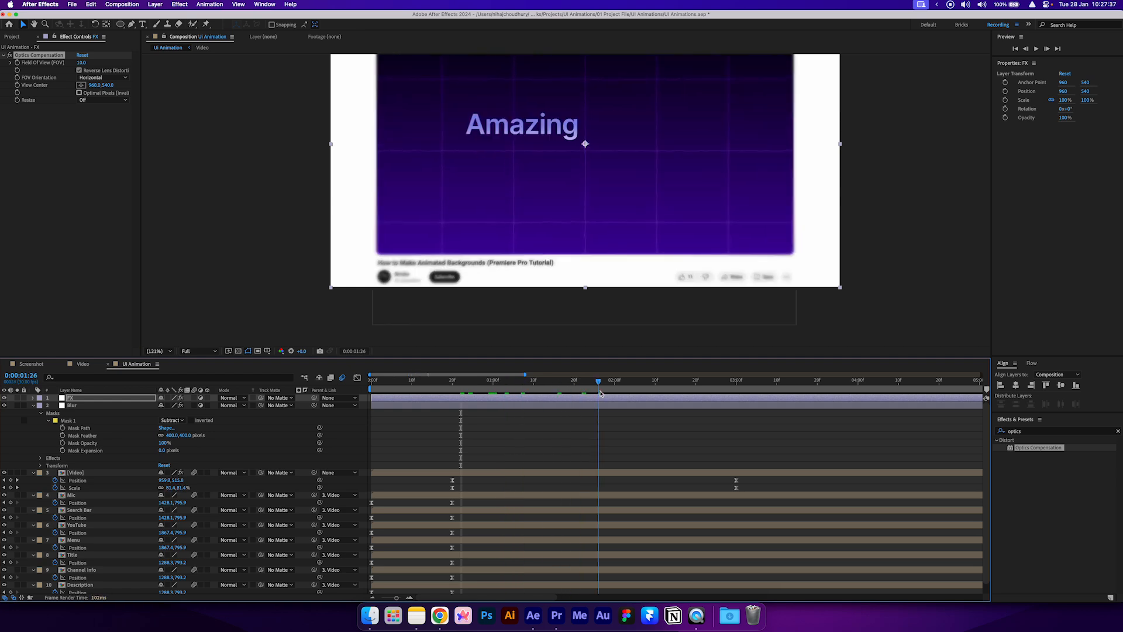
drag(426, 268, 501, 213)
scroll(544, 241, up, 1)
scroll(540, 234, up, 1)
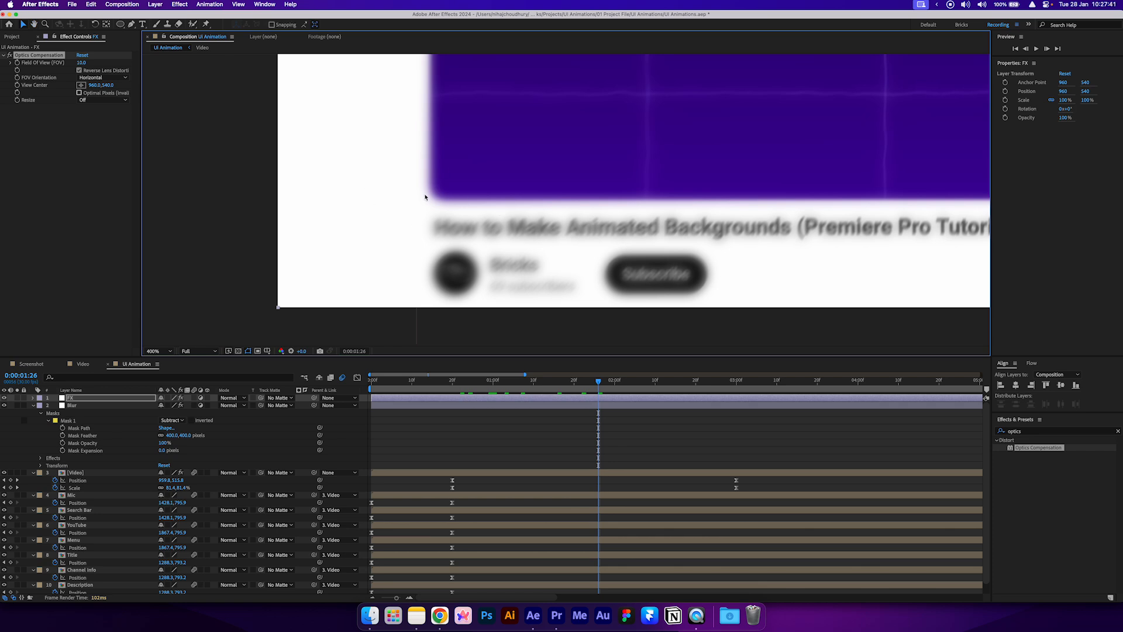
click(10, 55)
click(10, 56)
click(10, 55)
click(10, 56)
click(10, 55)
click(11, 56)
key(comma)
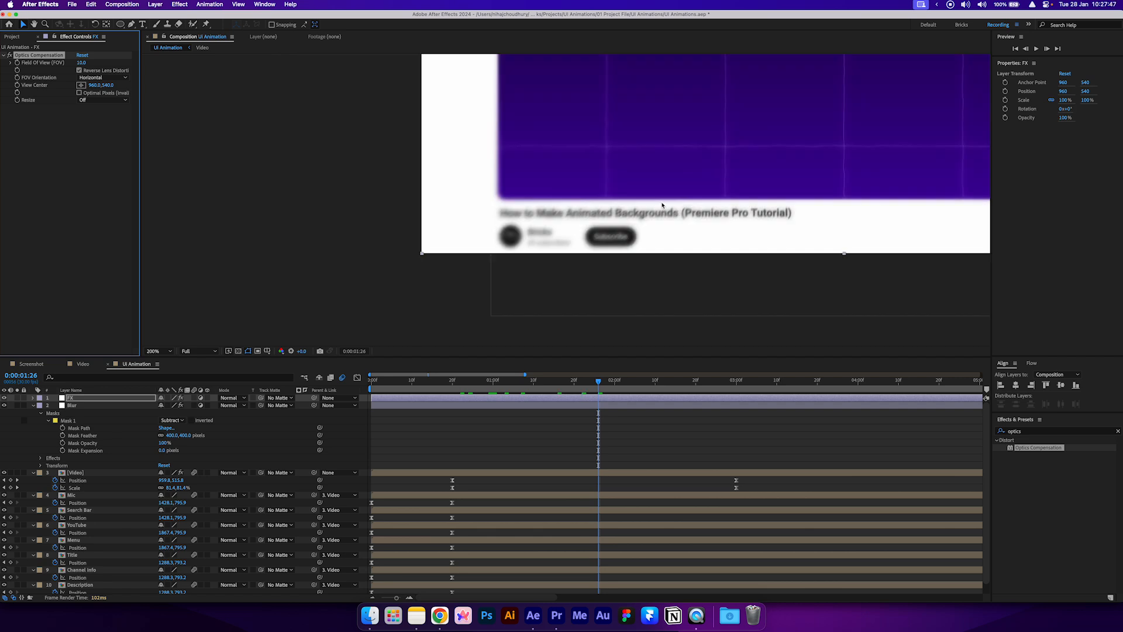
drag(798, 169, 525, 278)
key(comma)
drag(582, 246, 578, 258)
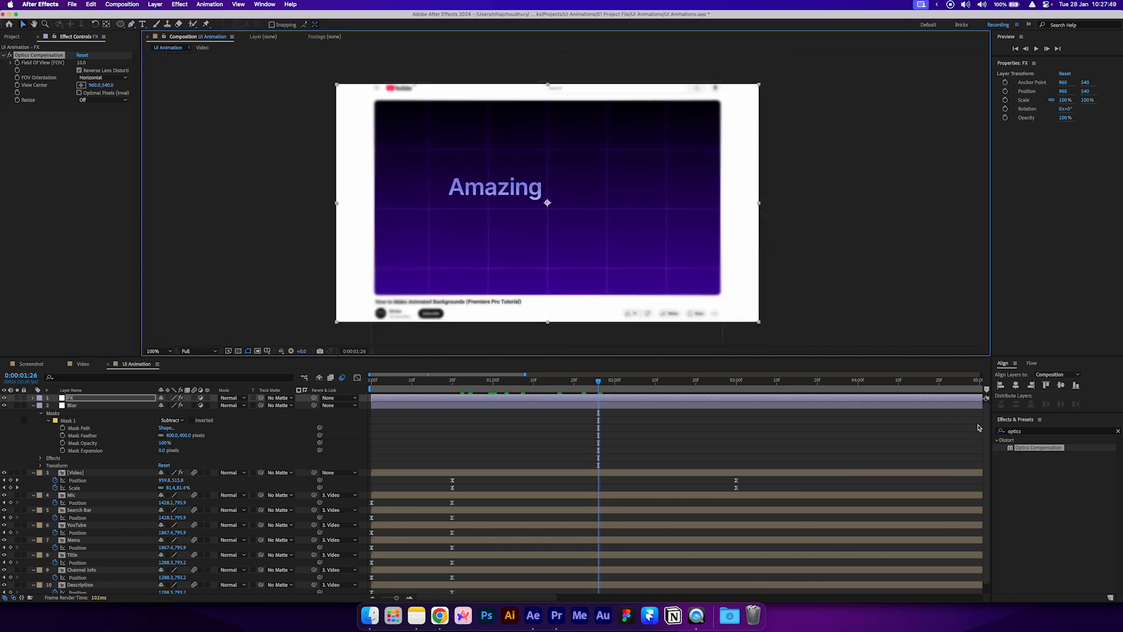
- Apply CC Vignette to the FX layer and set its Amount to 70
click(1033, 433)
text(vignett)
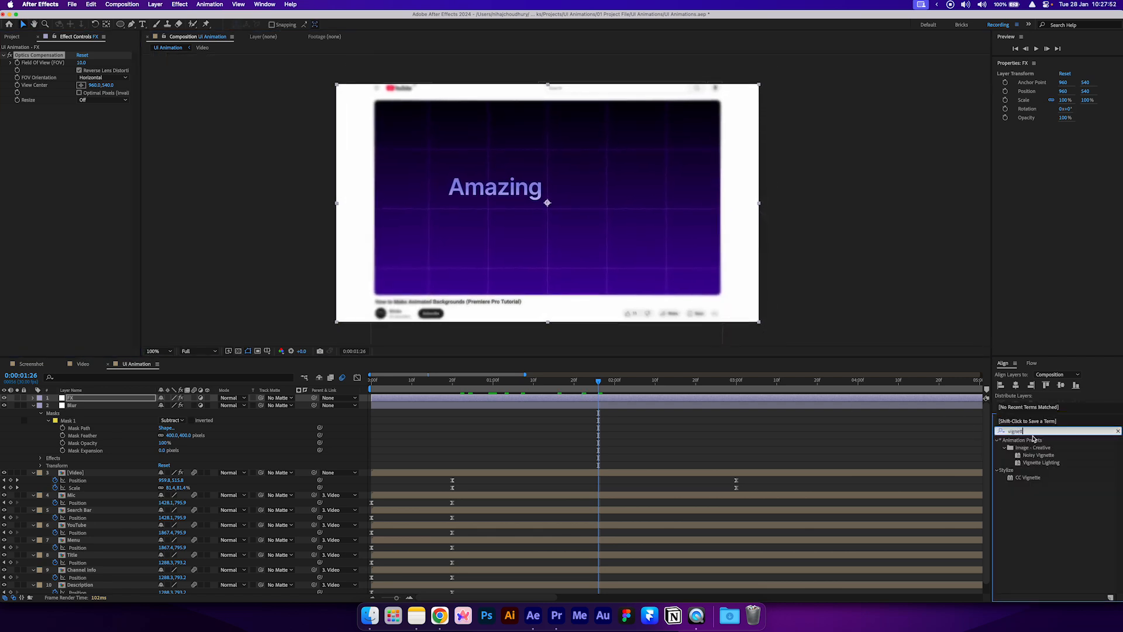
drag(1030, 478, 838, 403)
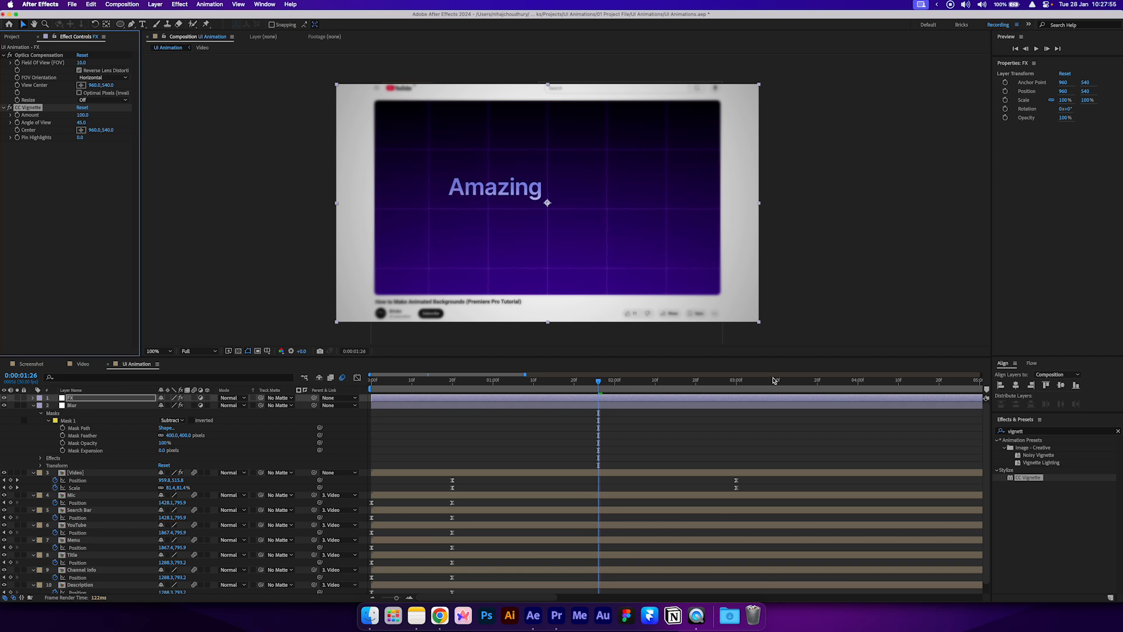
click(82, 115)
text(70)
key(Return)
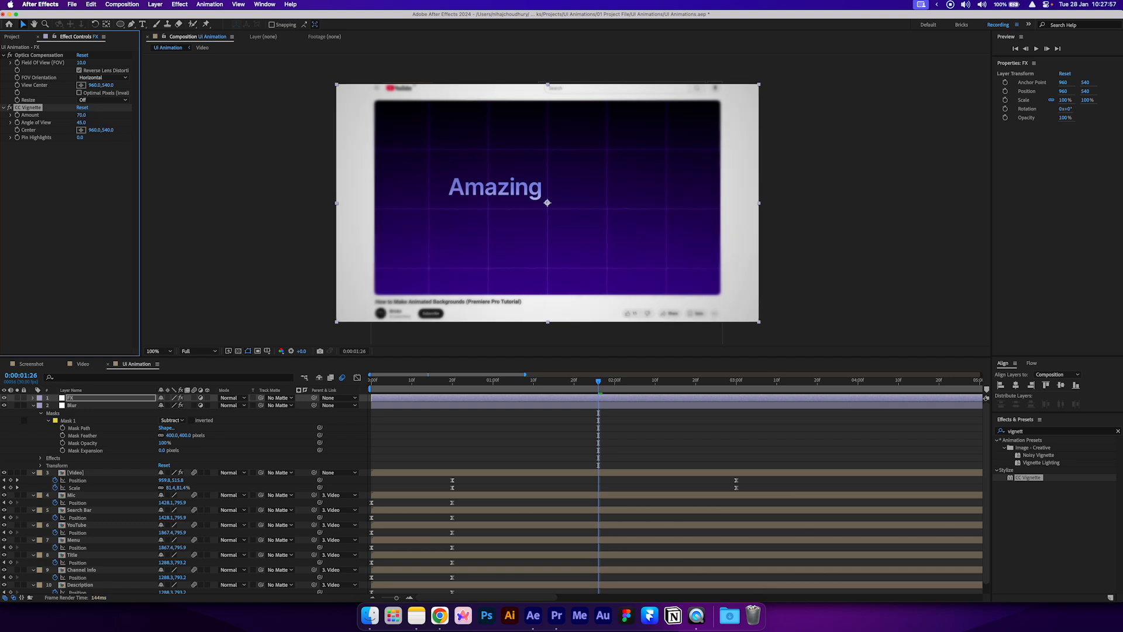
- Preview the UI Animation composition from the start and go to 0:00:00:20
click(535, 411)
mouse_move(539, 383)
mouse_down()
mouse_move(383, 386)
mouse_move(546, 384)
mouse_up()
drag(547, 385, 370, 385)
key(space)
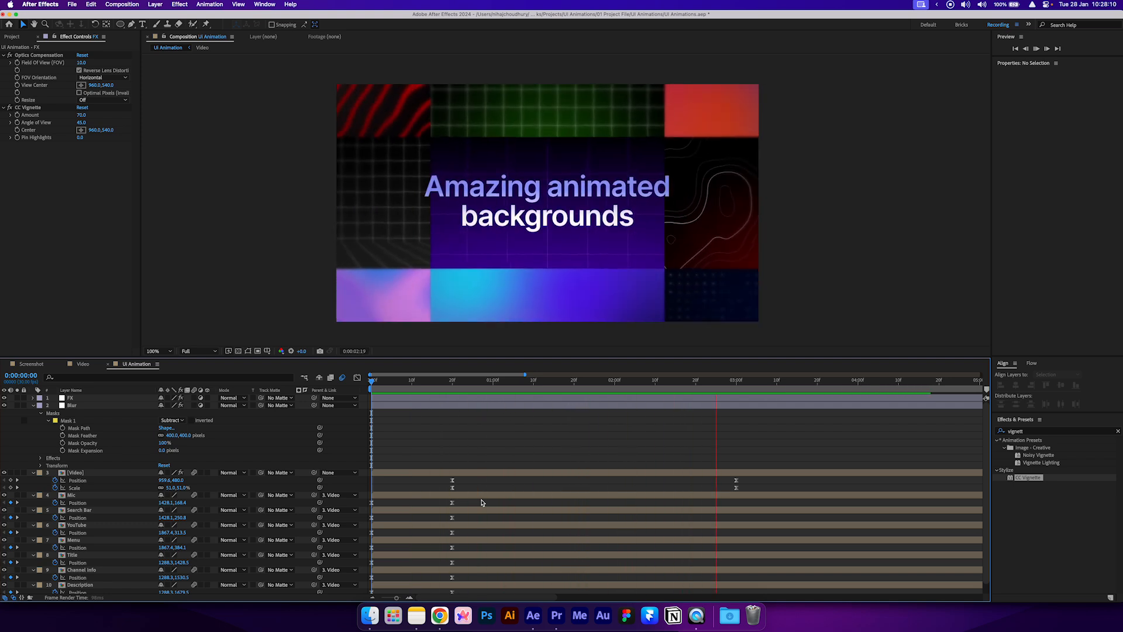
key(space)
drag(435, 383, 454, 391)
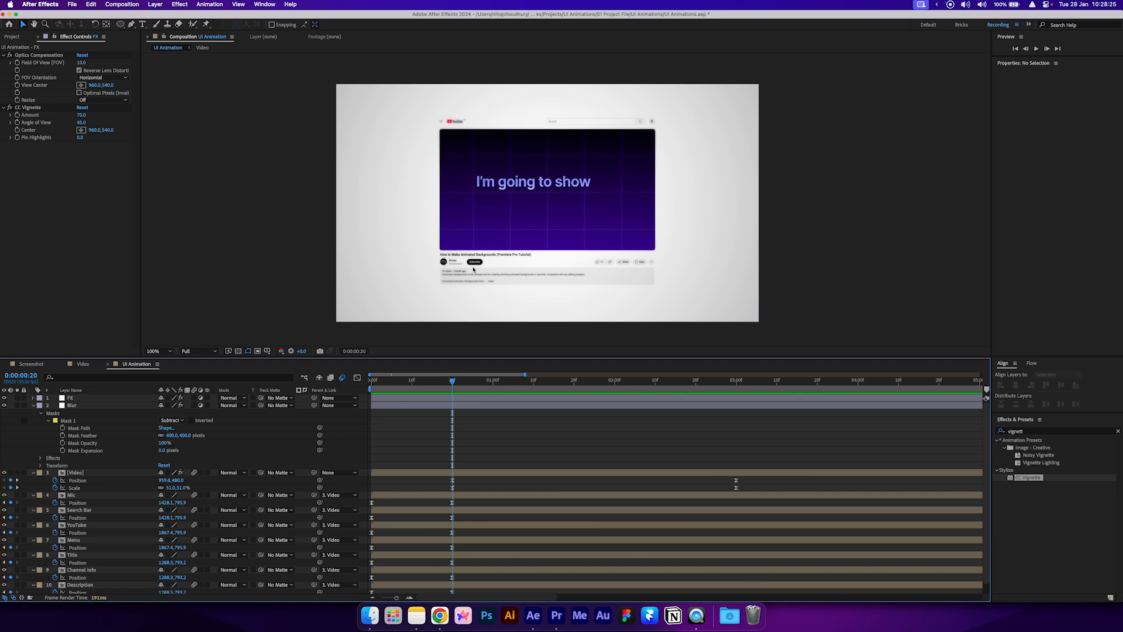
- Switch to Chrome and take a full-screen capture of the "How To Edit Like Iman Gadzhi in After Effects (Title Sequence)" video page
click(438, 618)
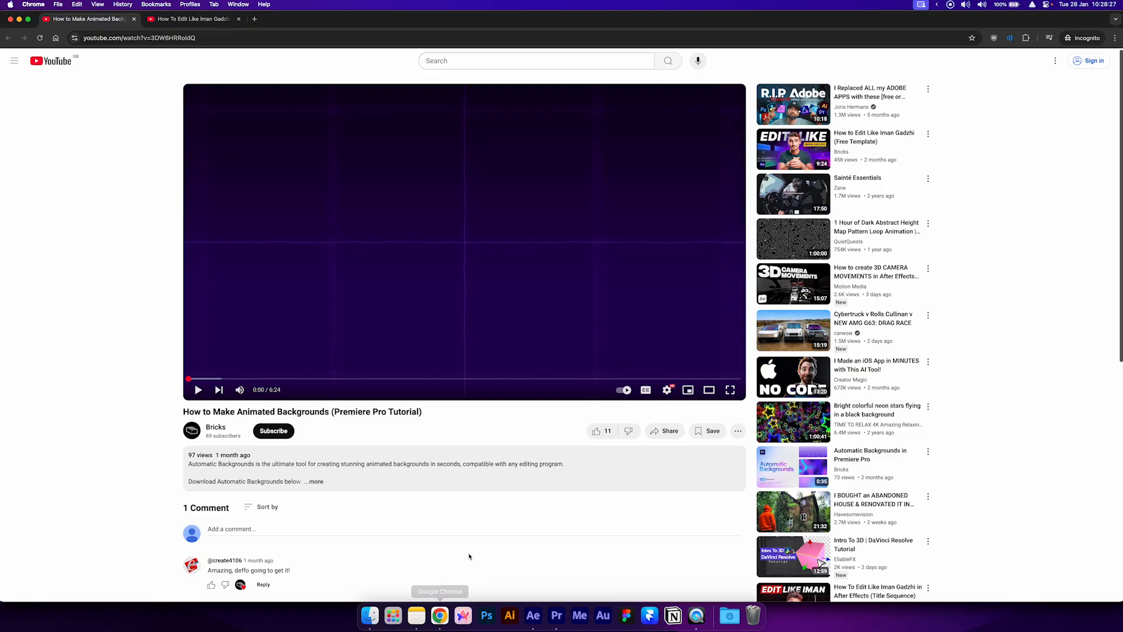
click(166, 18)
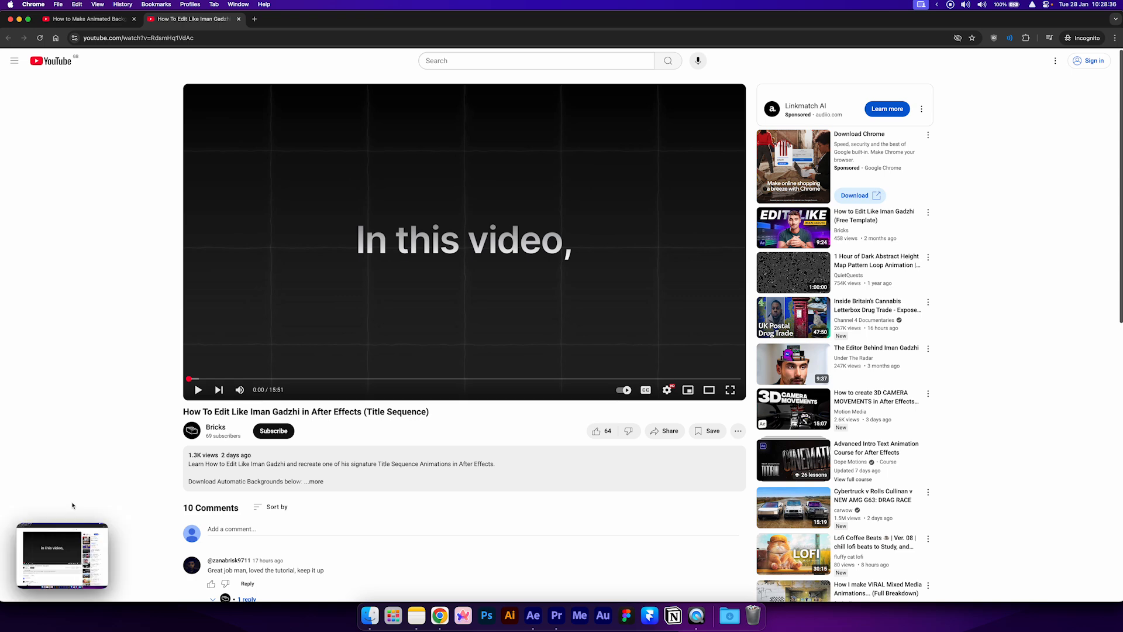
click(64, 564)
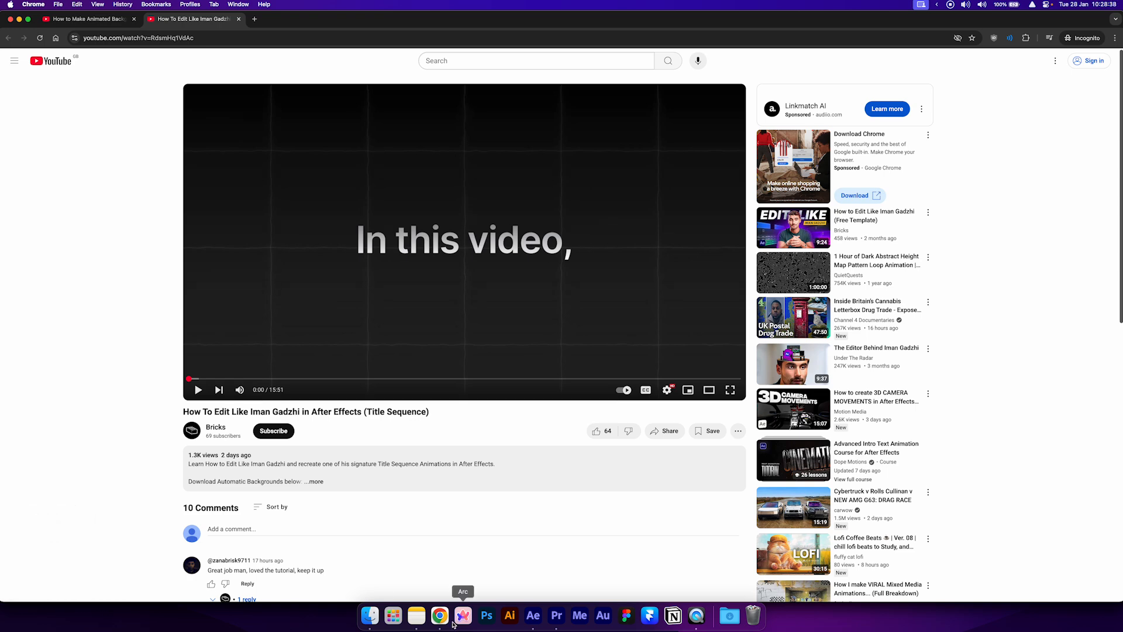
click(529, 617)
click(370, 615)
click(528, 205)
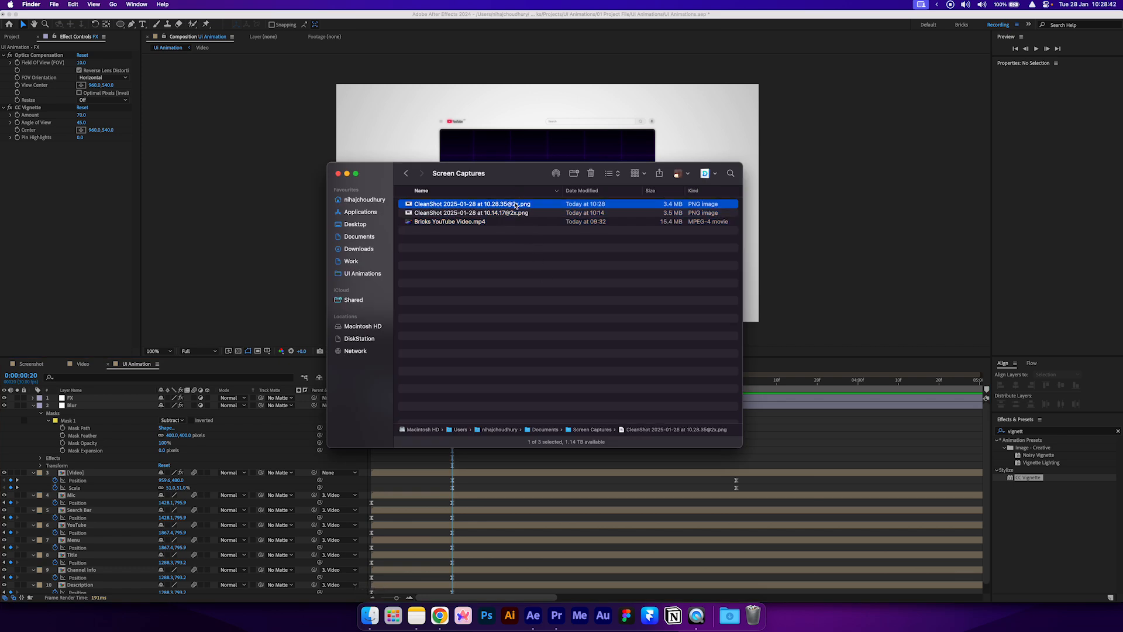
click(19, 39)
click(371, 616)
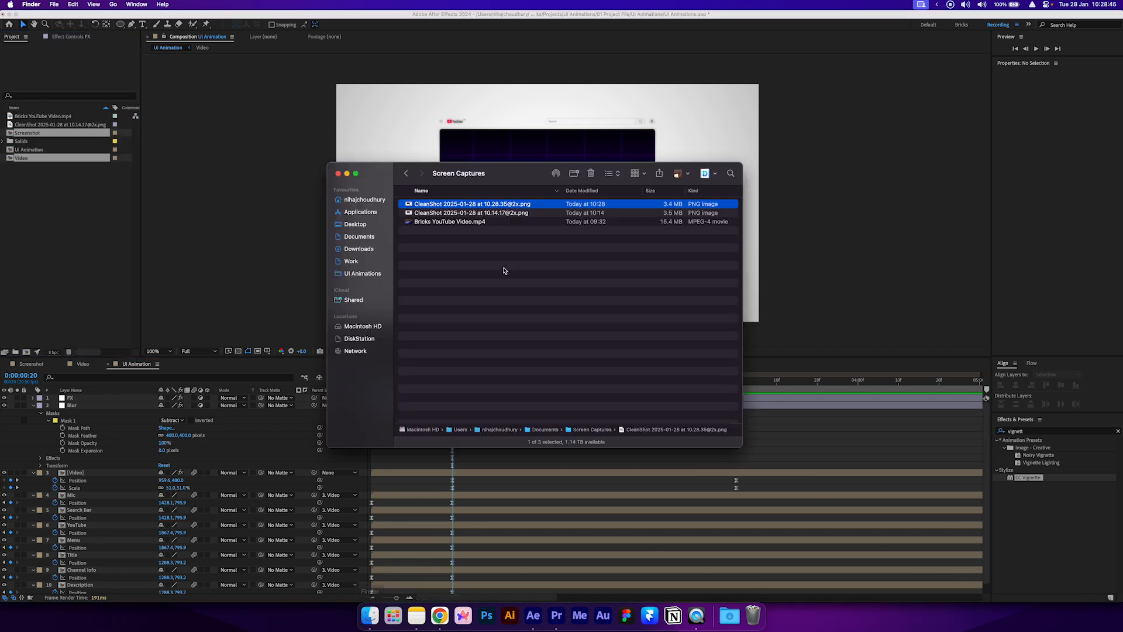
drag(480, 206, 93, 229)
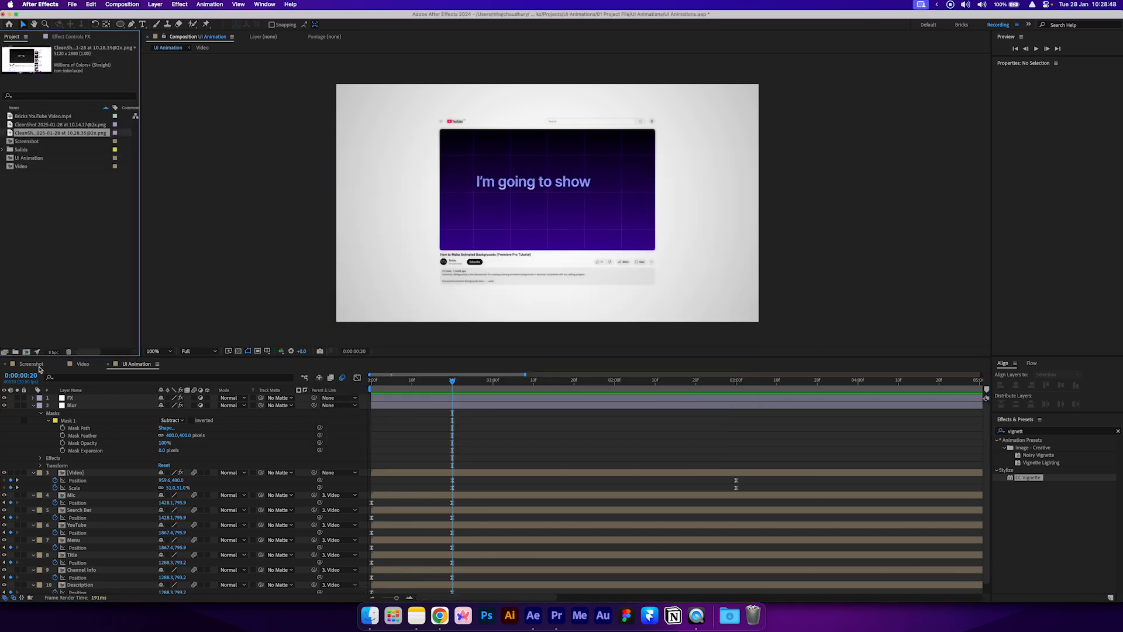
- Add the newly imported screenshot to the Screenshot composition above the existing screenshot layer
click(23, 367)
drag(35, 134, 91, 400)
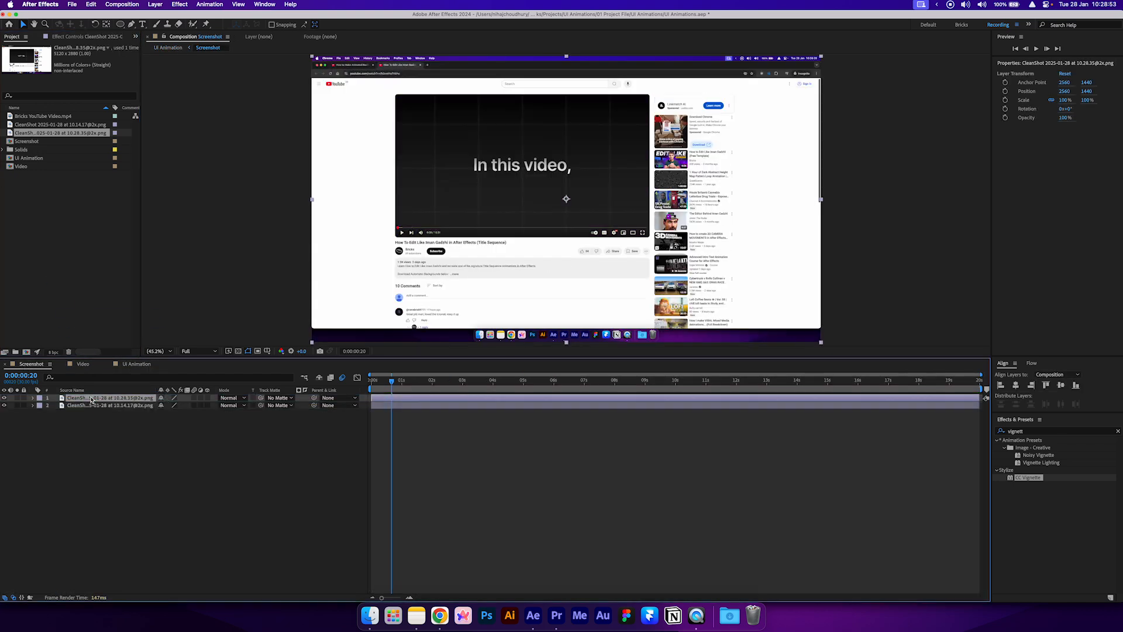
click(182, 439)
- Preview the UI Animation composition with the replaced screenshot and go to 0:00:00:06
click(138, 365)
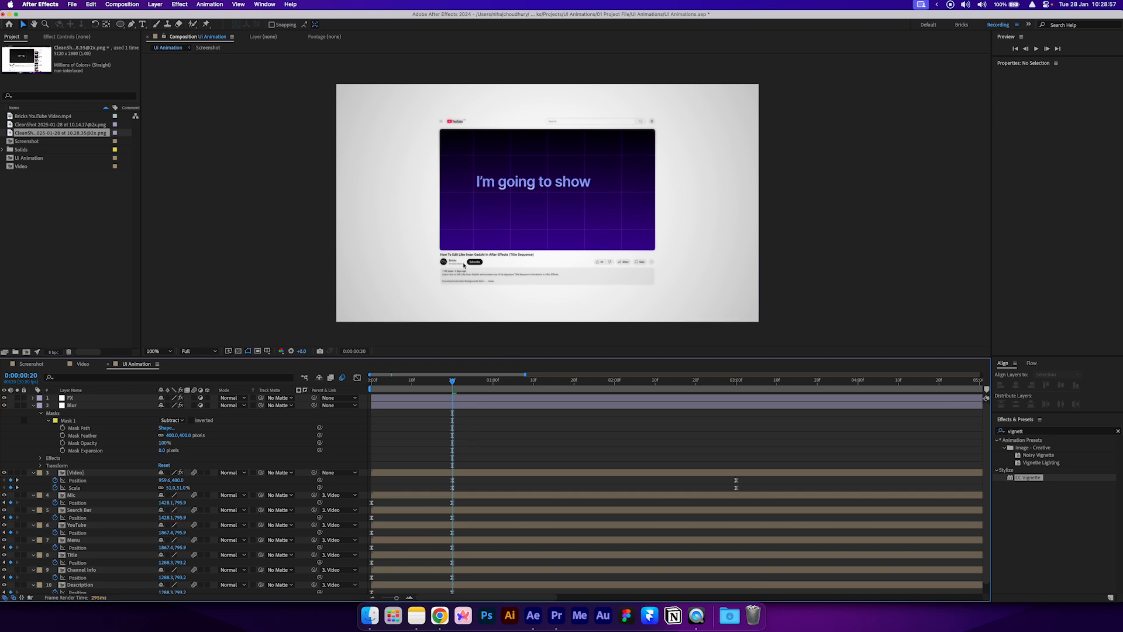
key(space)
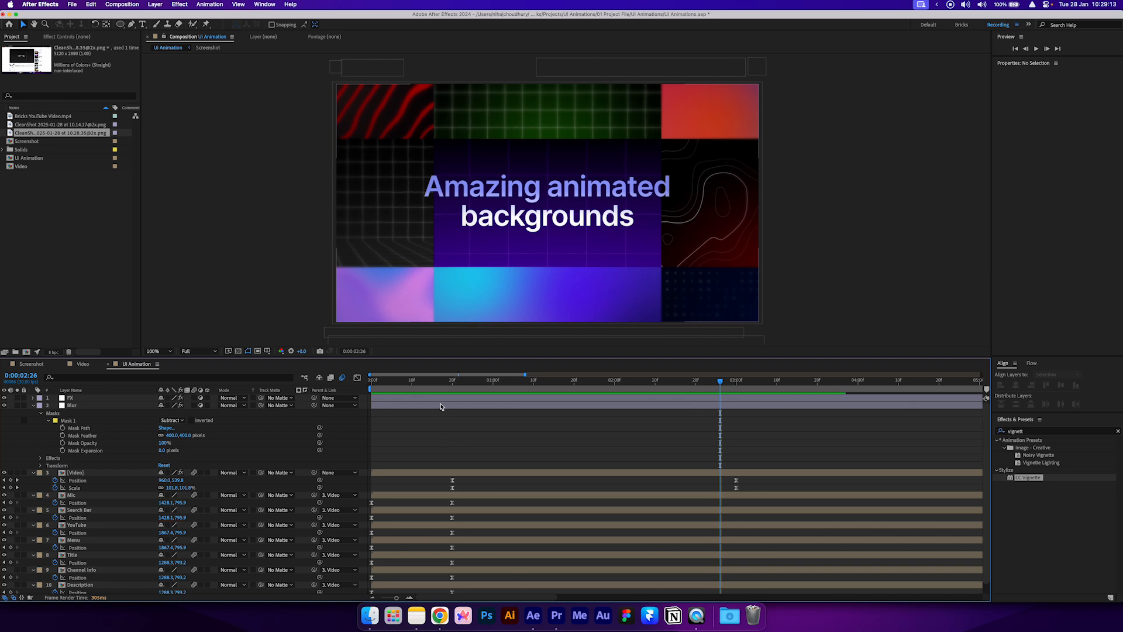
drag(423, 383, 395, 389)
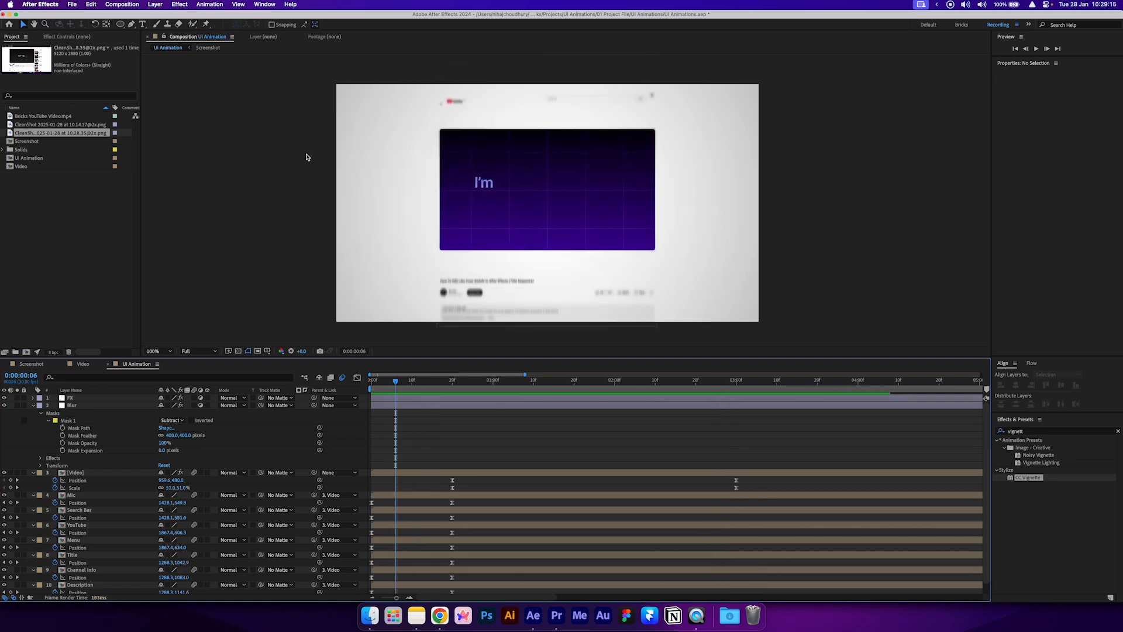
- Open Essential Graphics and choose UI Animation as the primary composition
click(264, 5)
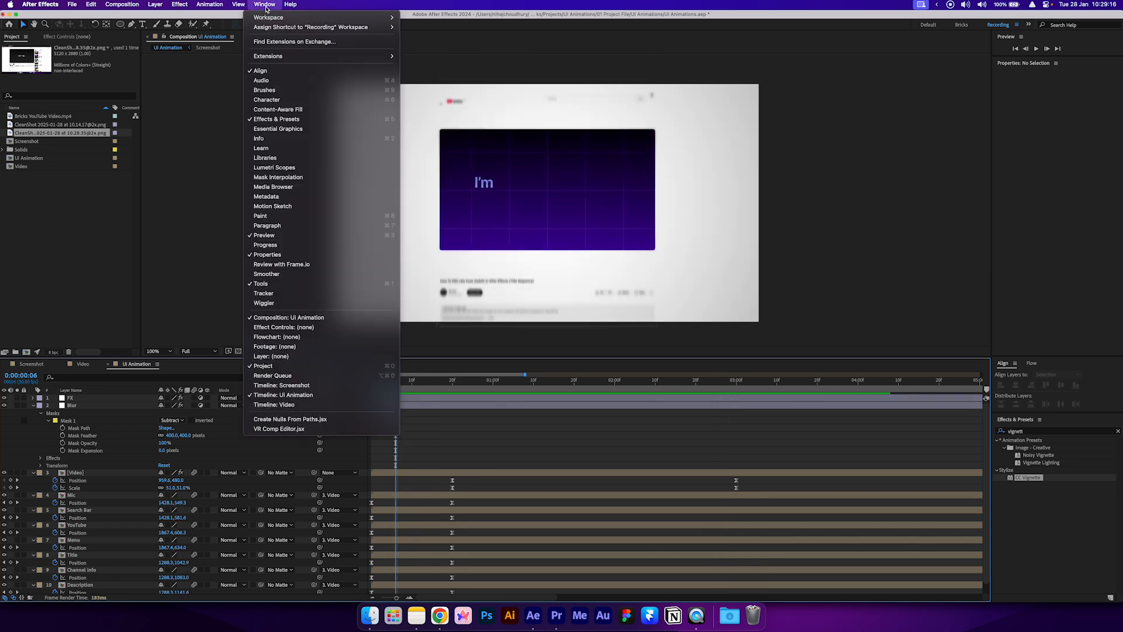
click(299, 129)
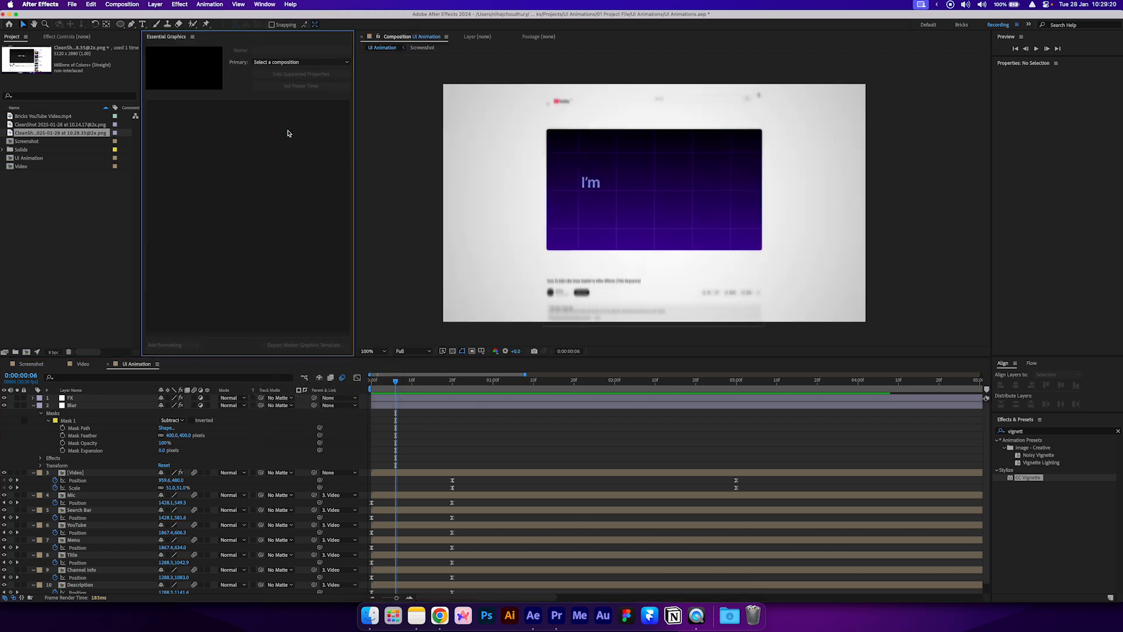
click(273, 64)
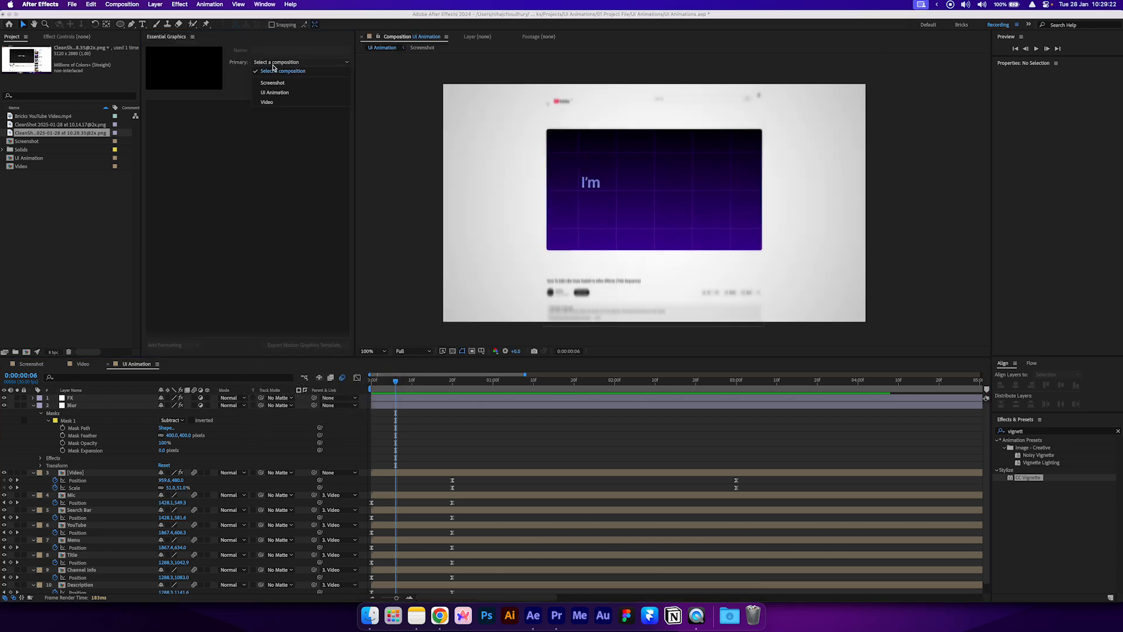
click(280, 94)
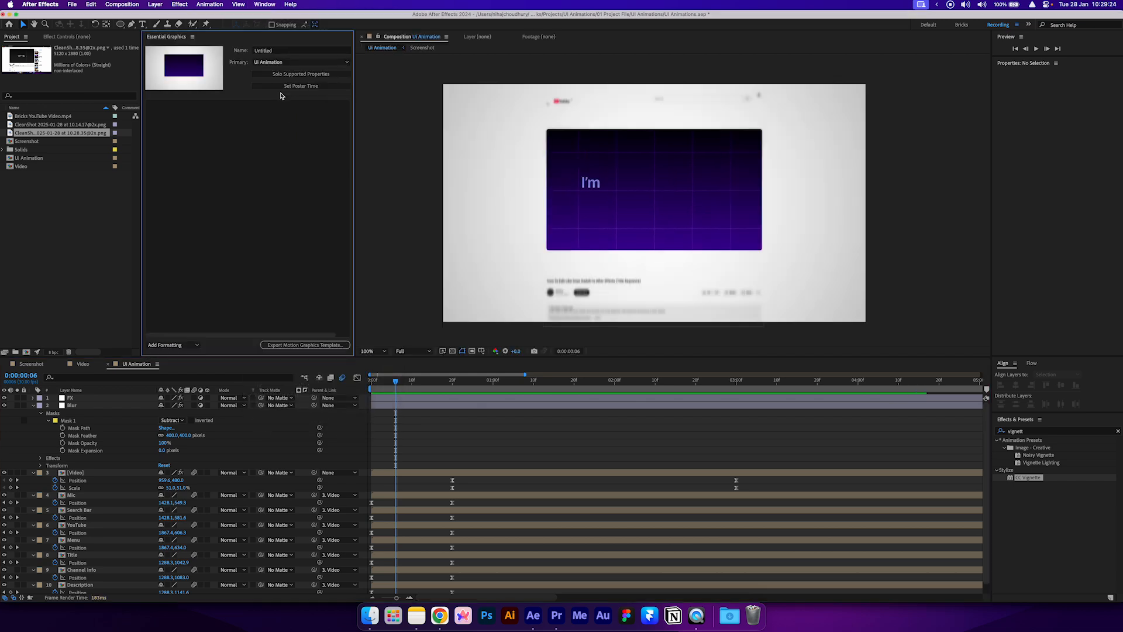
- Add the upper screenshot layer of the Screenshot composition to Essential Graphics as replaceable media
click(32, 364)
click(89, 406)
drag(90, 398, 214, 280)
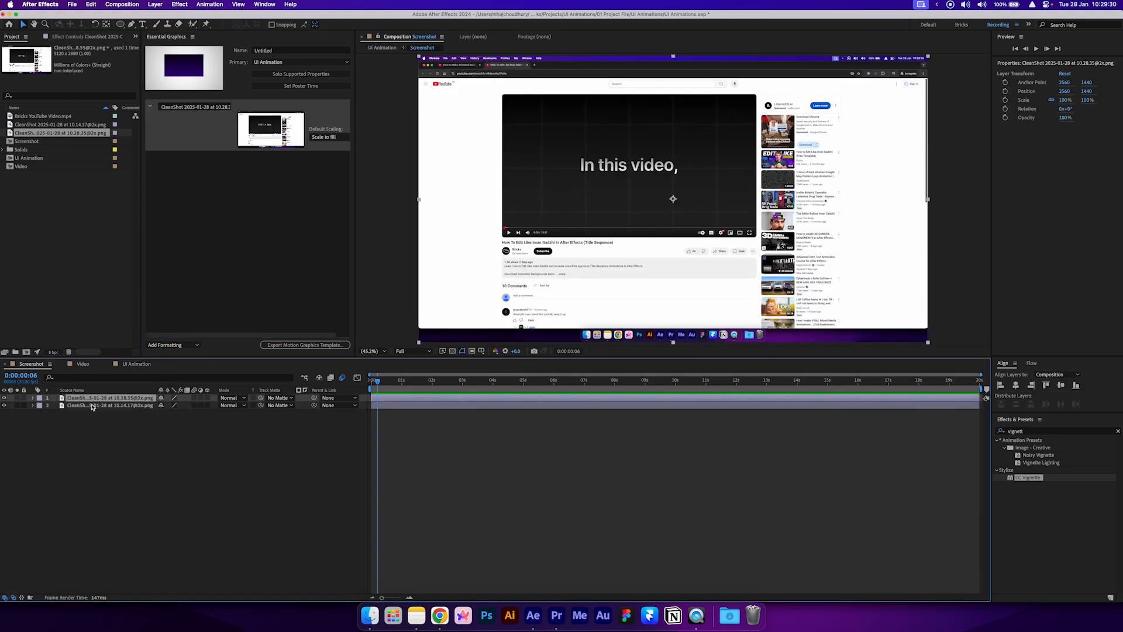
click(219, 280)
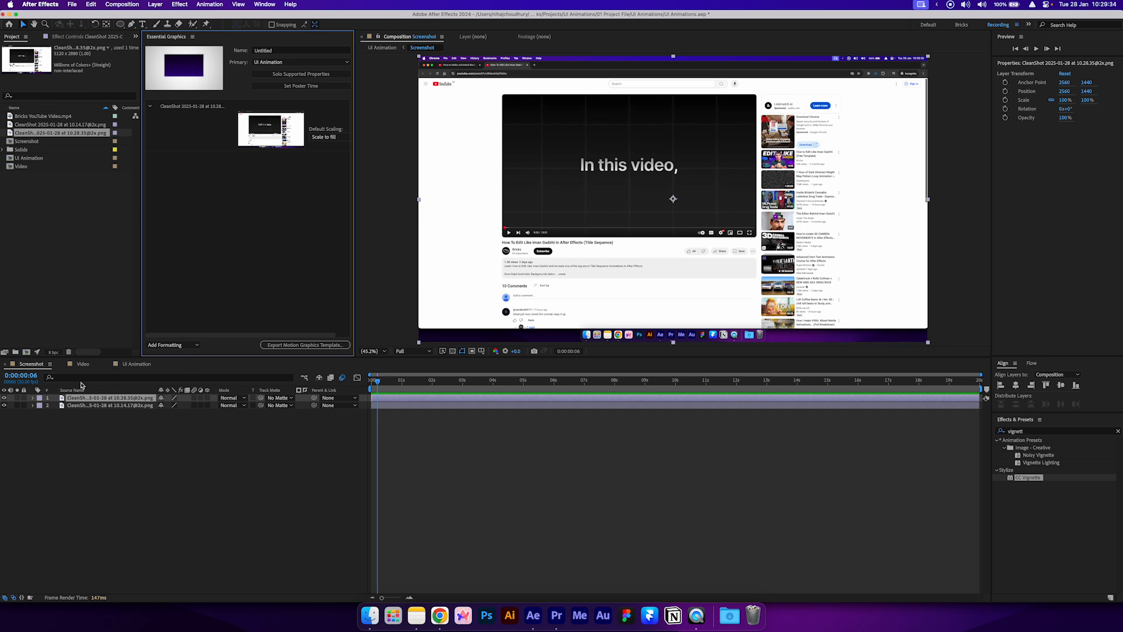
- Add the Bricks YouTube Video.mp4 layer of the Video composition to Essential Graphics as replaceable media
click(82, 364)
click(199, 314)
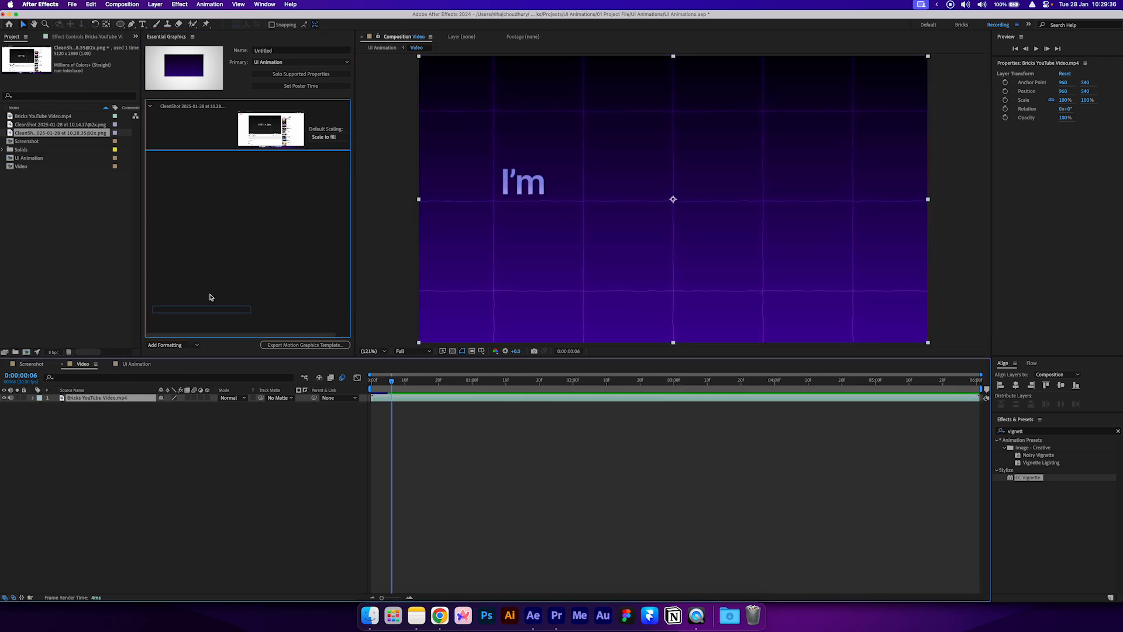
drag(199, 314, 217, 291)
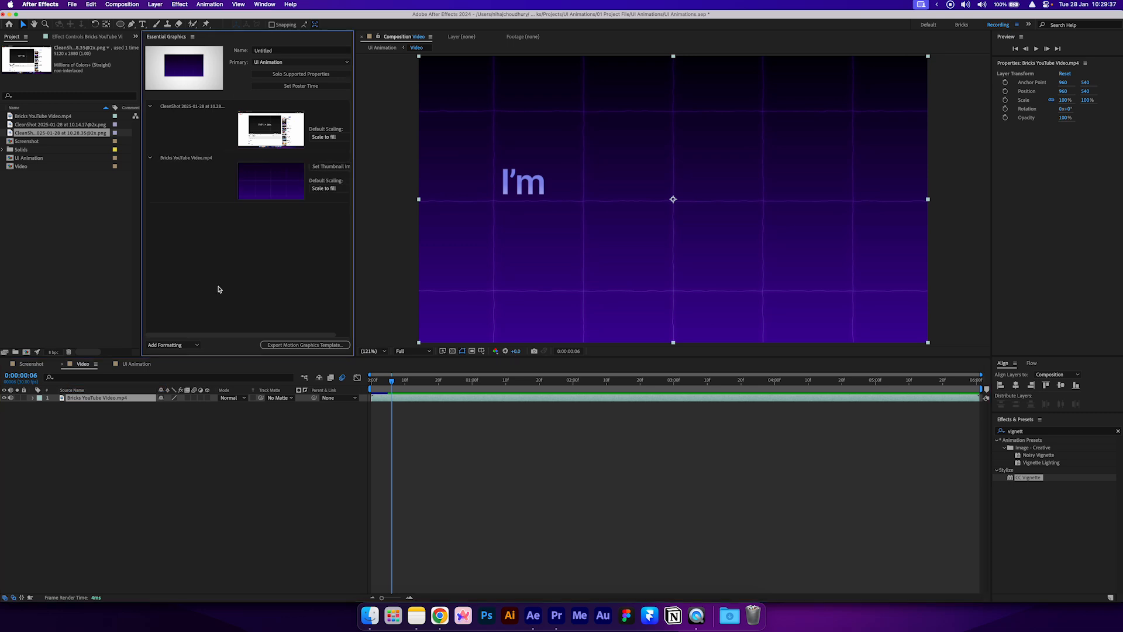
- Name the template UI Animation and export it as a Motion Graphics template to the local drive
click(293, 53)
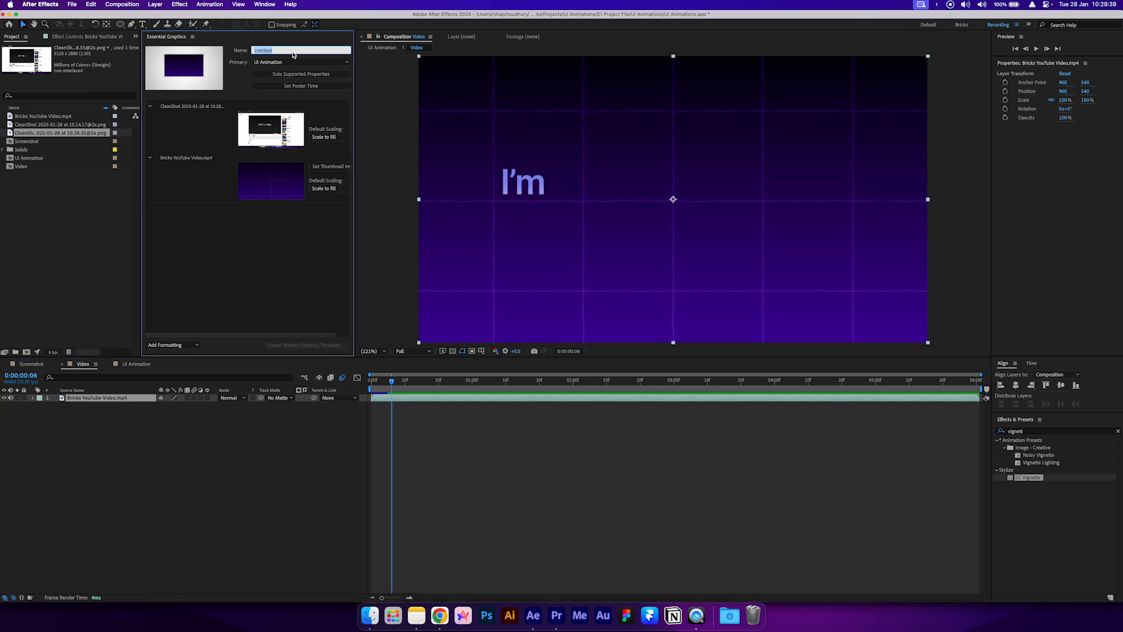
text(UI)
key(Return)
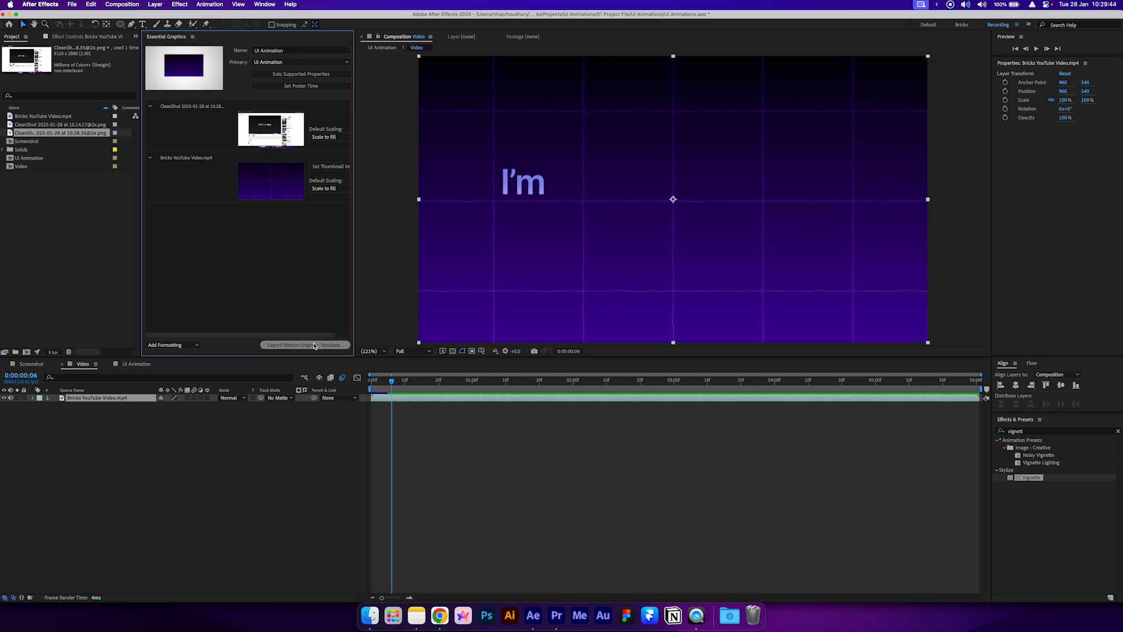
click(335, 345)
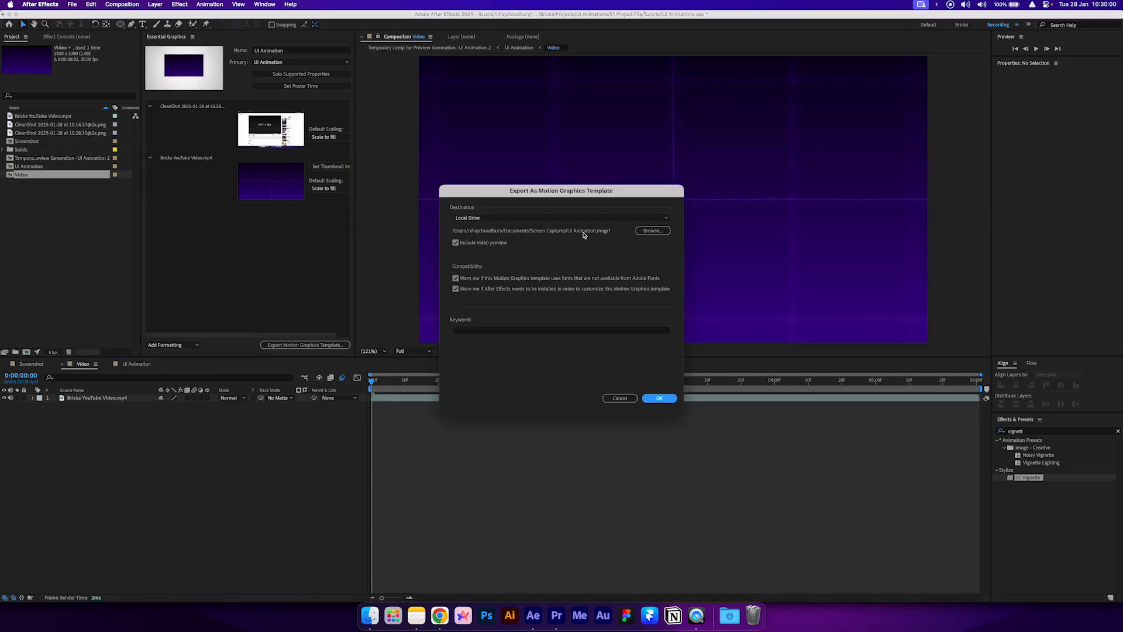
click(657, 398)
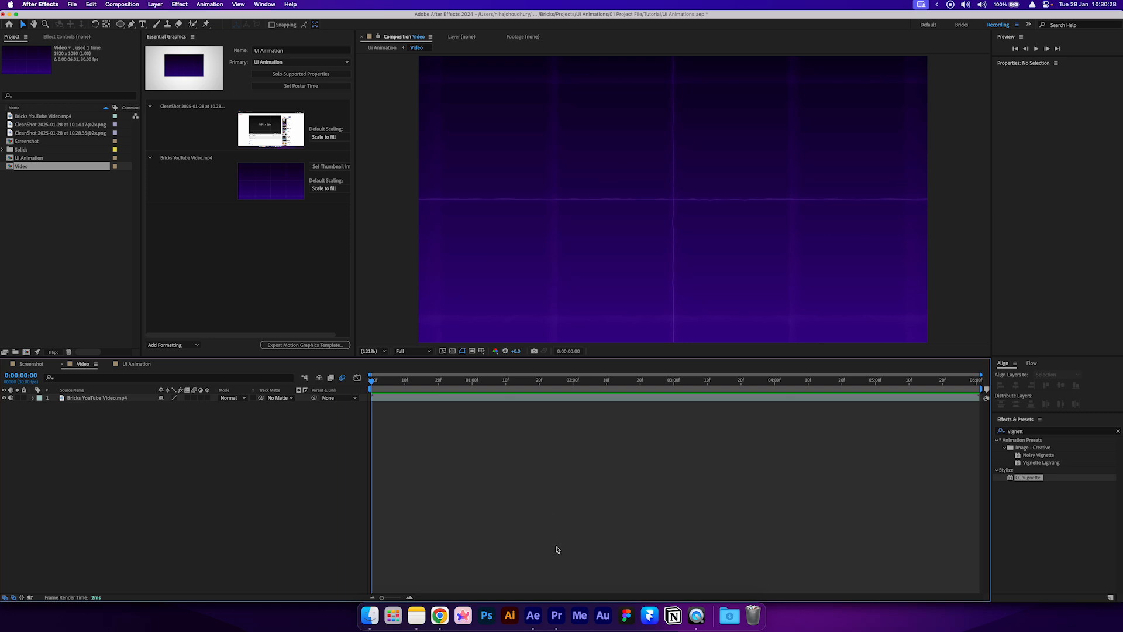
- Switch to Premiere Pro and install the UI Animation.mogrt template from the Screen Captures folder
click(556, 615)
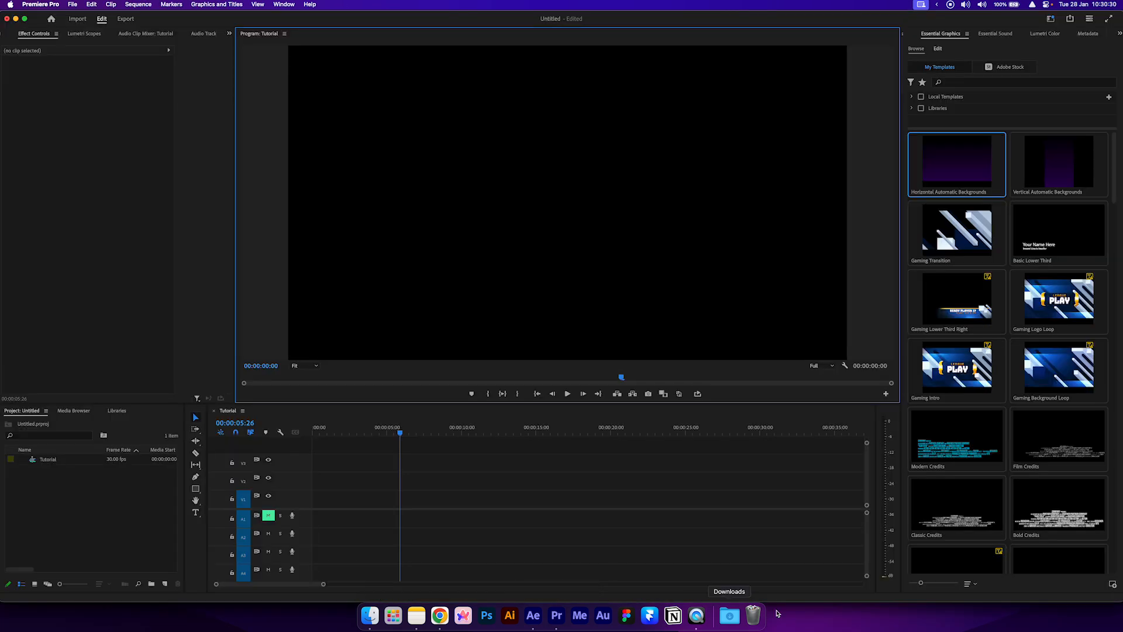
click(649, 509)
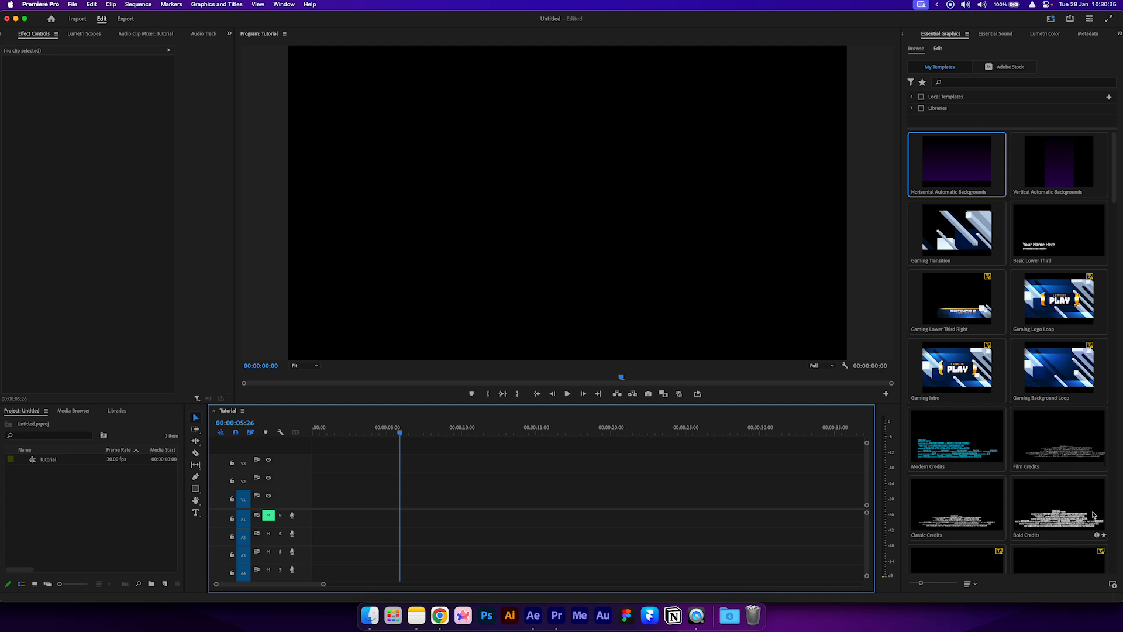
click(1113, 586)
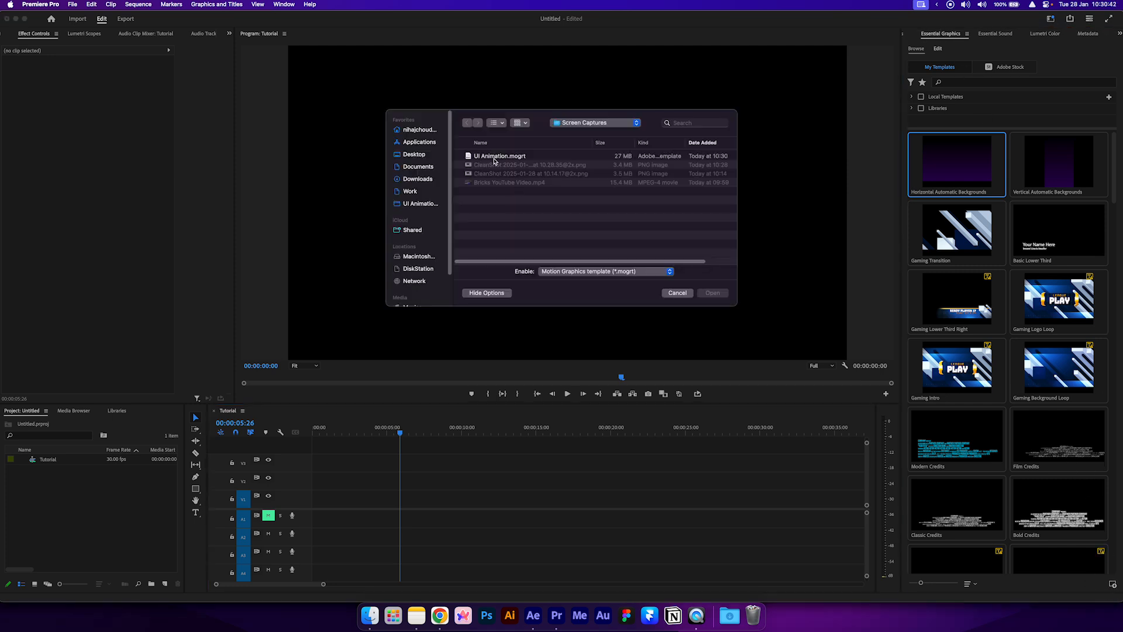
click(526, 158)
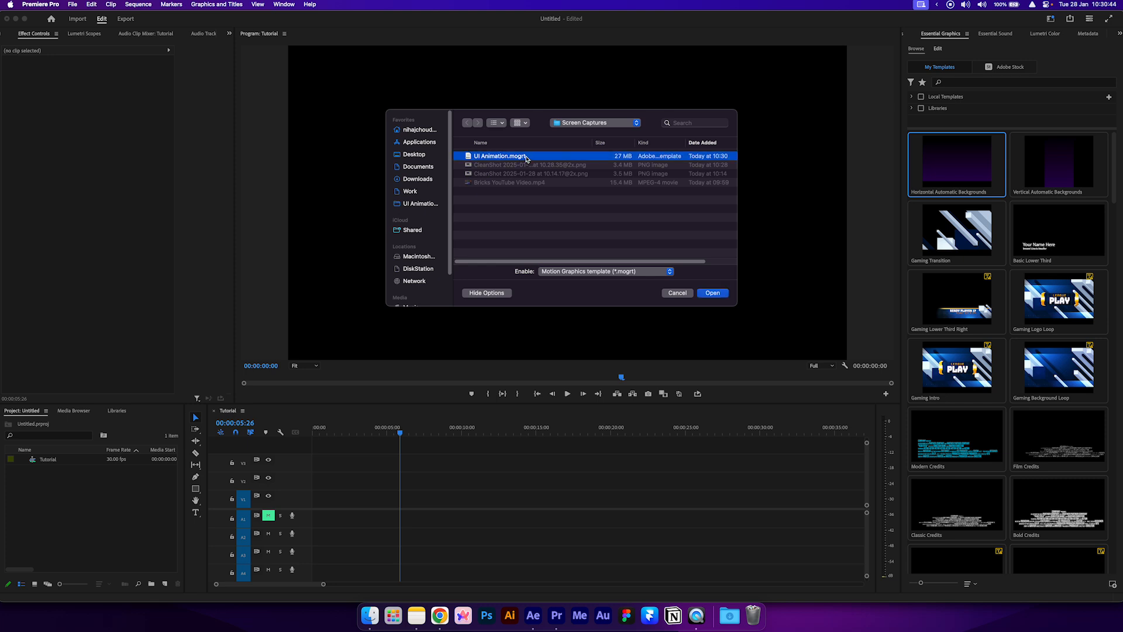
click(712, 293)
- Place the UI Animation template on track V1 at the sequence start and select its clip with the playhead at 00:00:00:11
drag(960, 163, 405, 496)
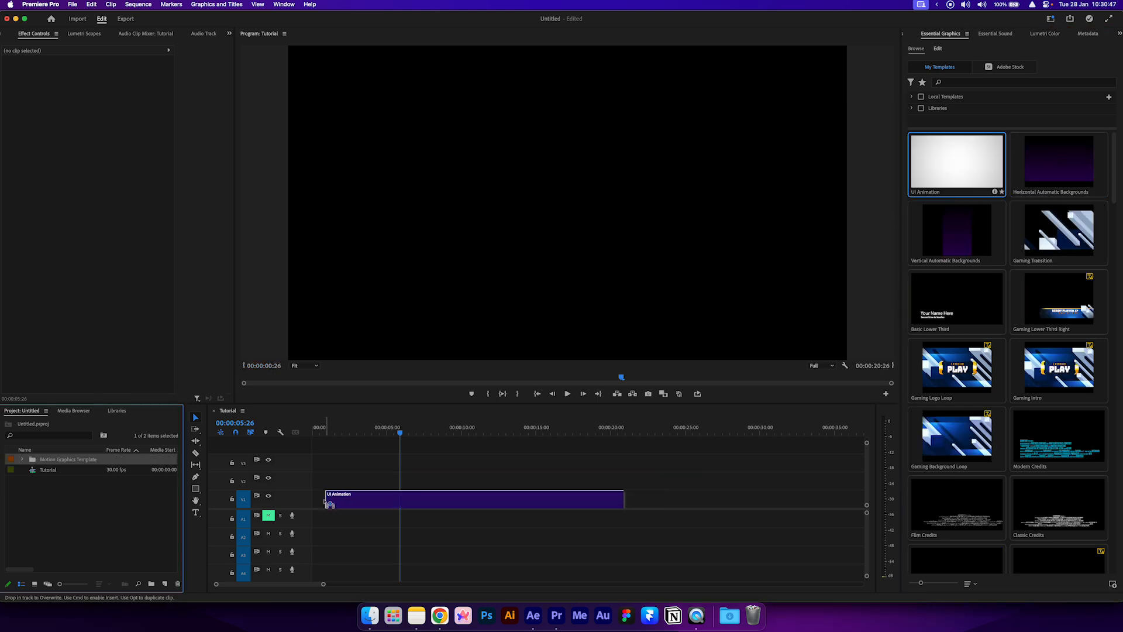
drag(381, 430, 318, 433)
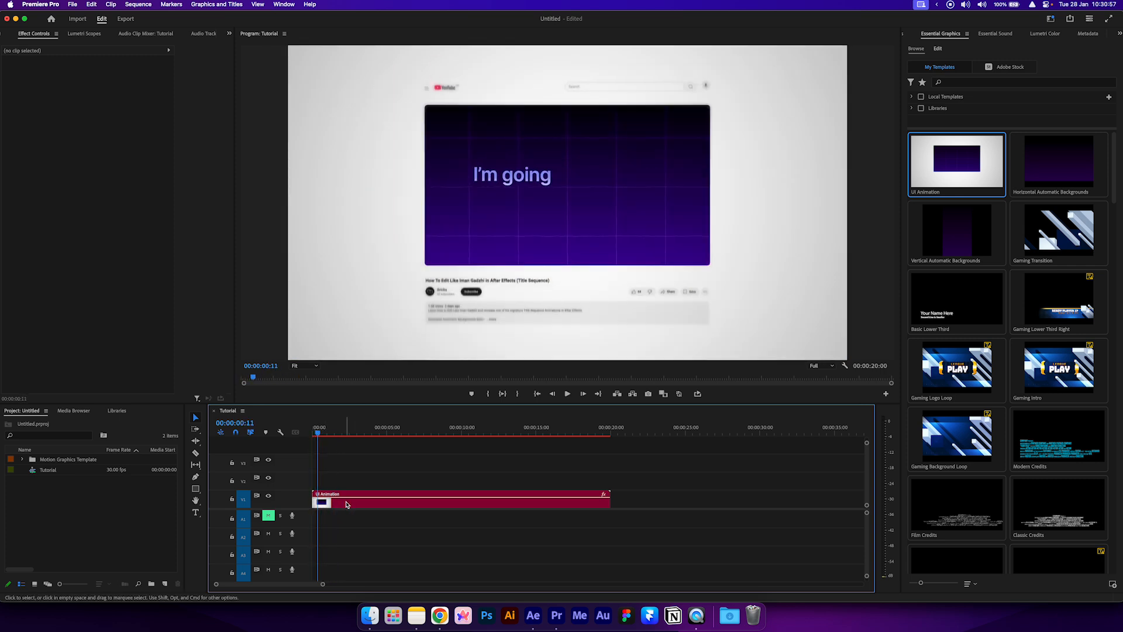
click(346, 504)
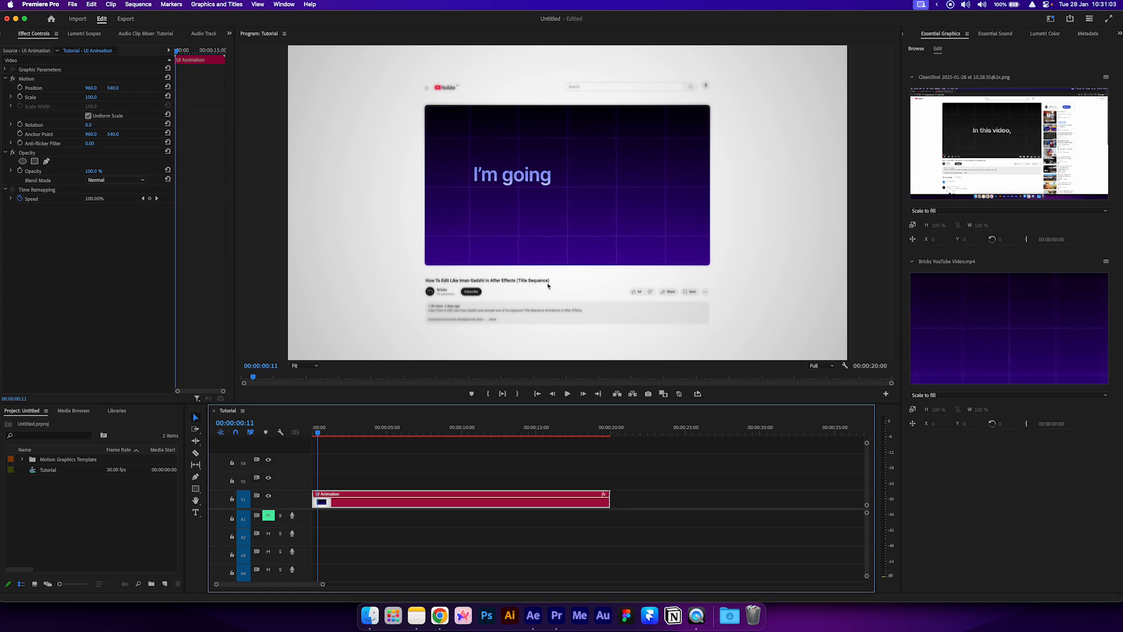
click(377, 616)
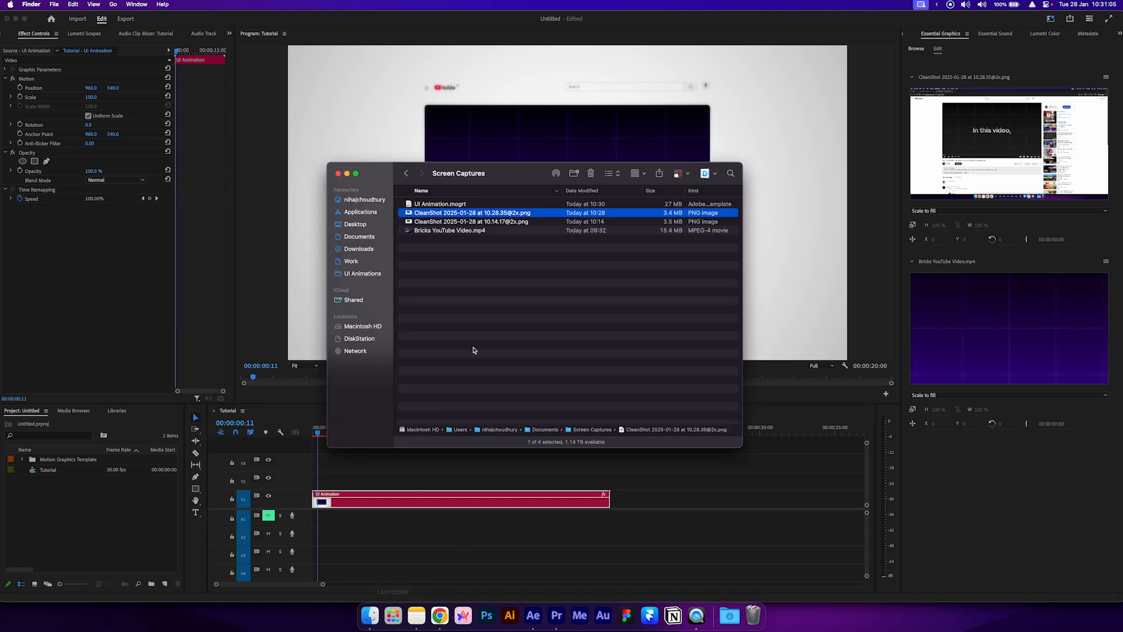
click(502, 222)
drag(496, 224, 1002, 157)
click(776, 487)
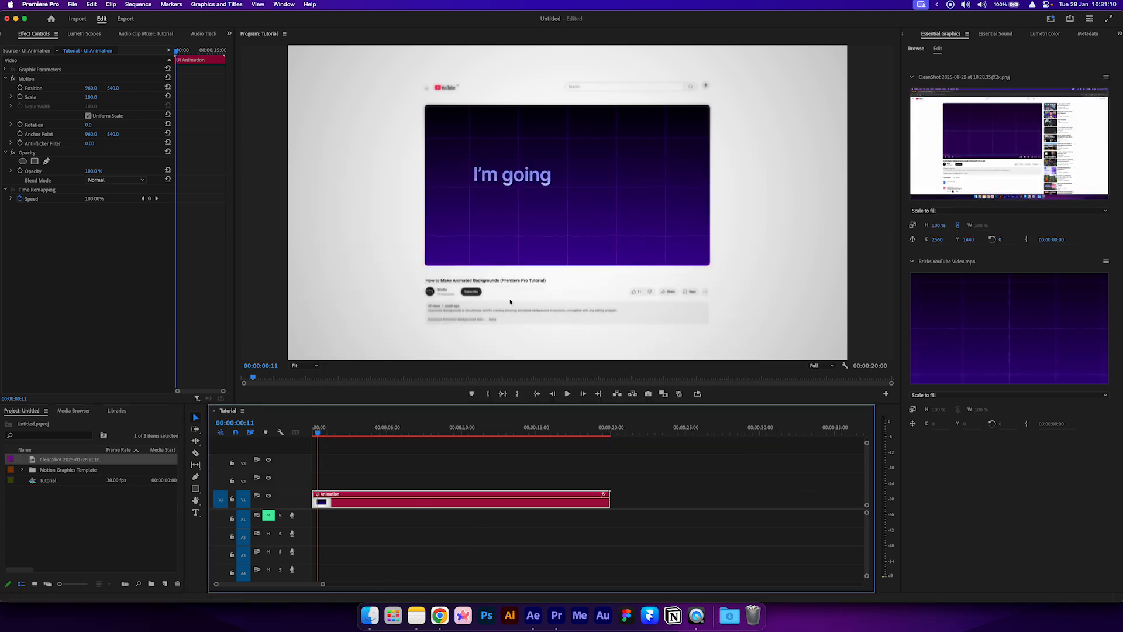
- Play the sequence from the start to check the animation with the replaced screenshot
key(Home)
key(space)
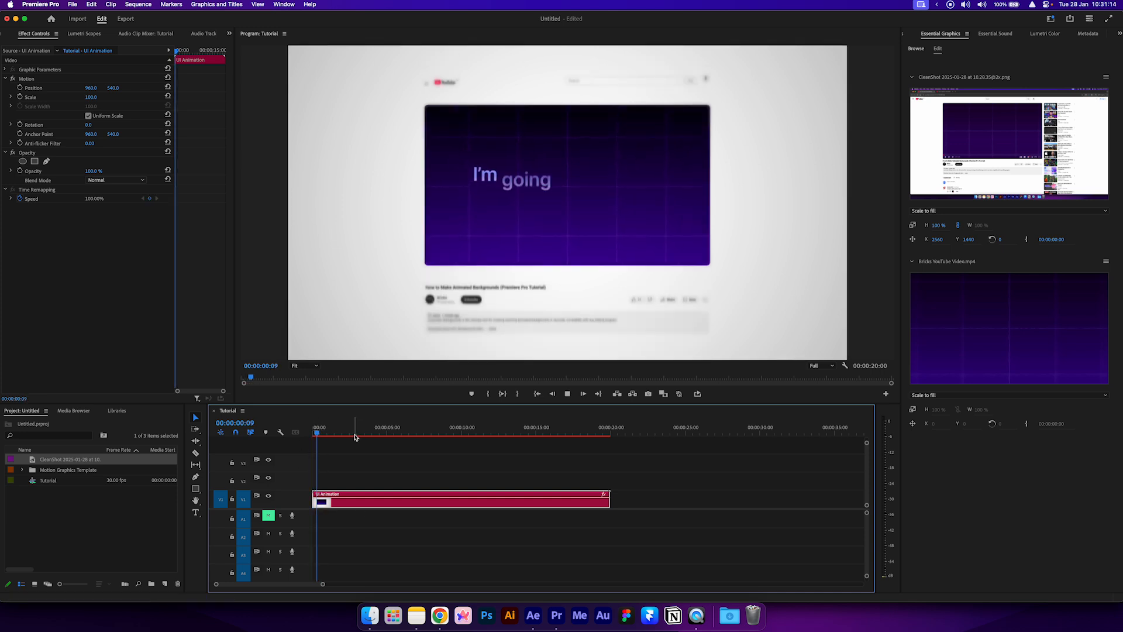
key(Home)
key(space)
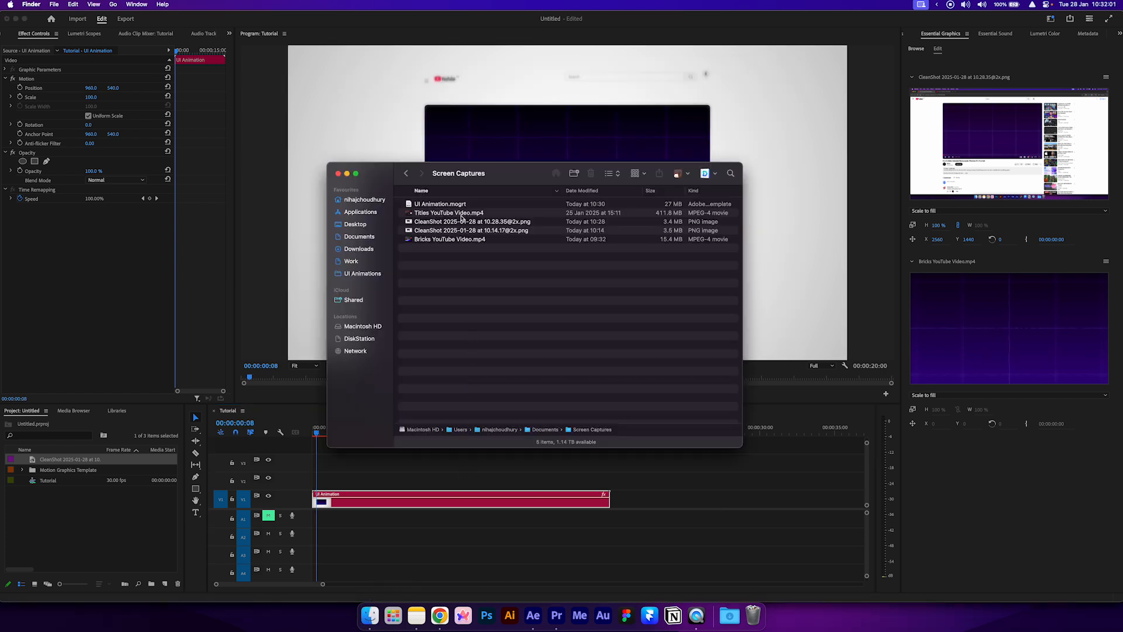
- Replace the template's Bricks YouTube Video.mp4 media with Titles YouTube Video.mp4 from the Screen Captures folder
click(427, 214)
drag(444, 214, 1005, 329)
click(567, 427)
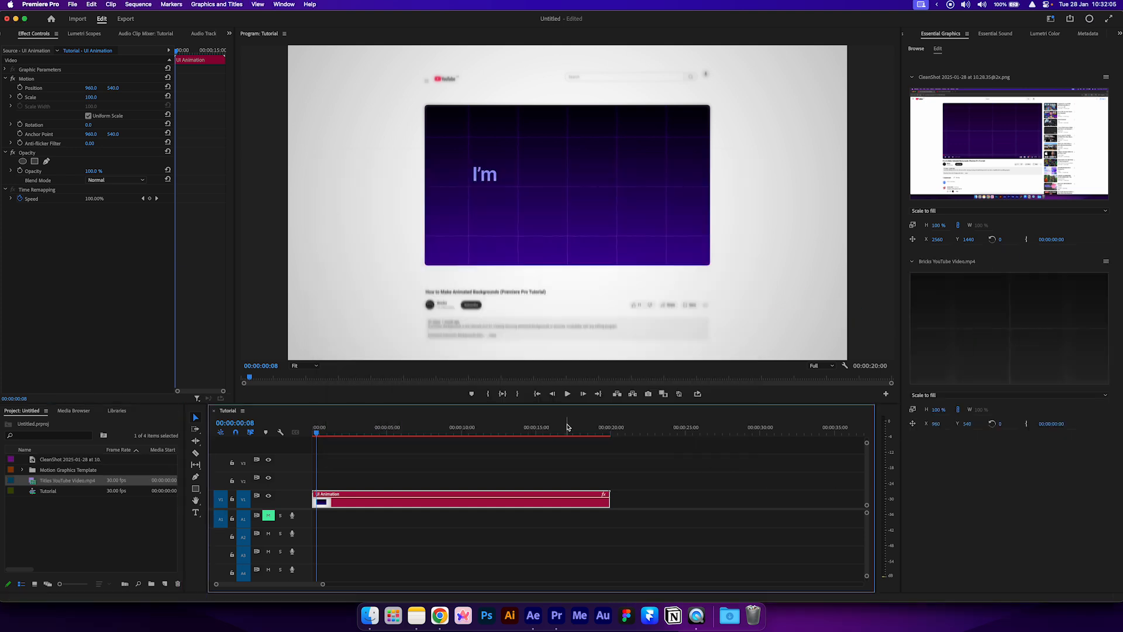
- Preview the sequence from the start with the replaced video and stop at about 00:00:03:21
drag(327, 436, 311, 436)
key(space)
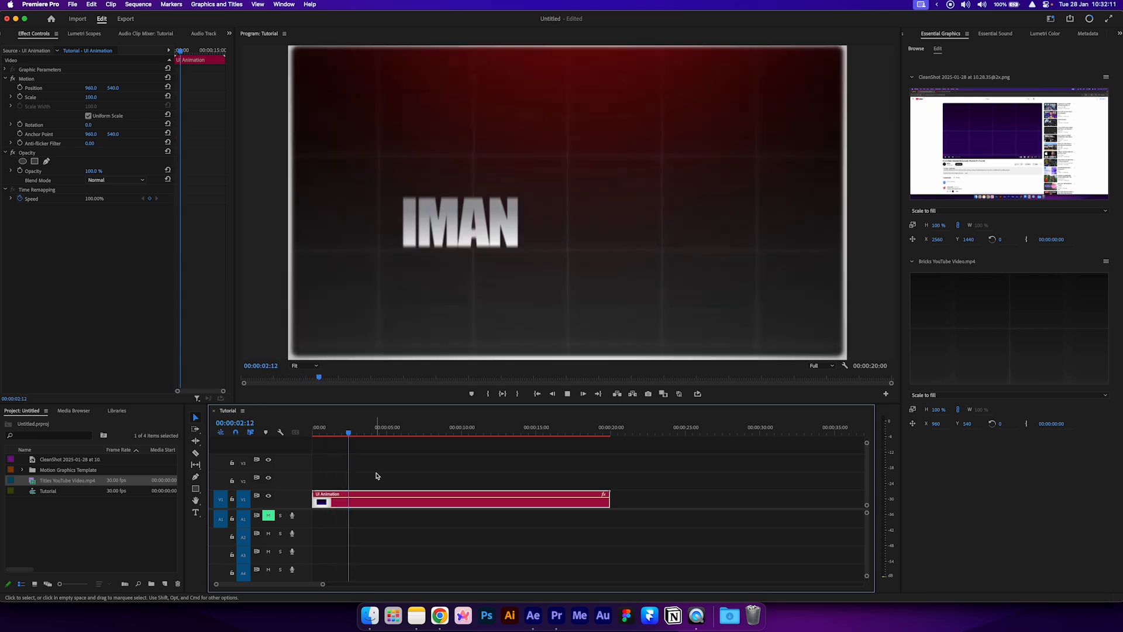
key(space)
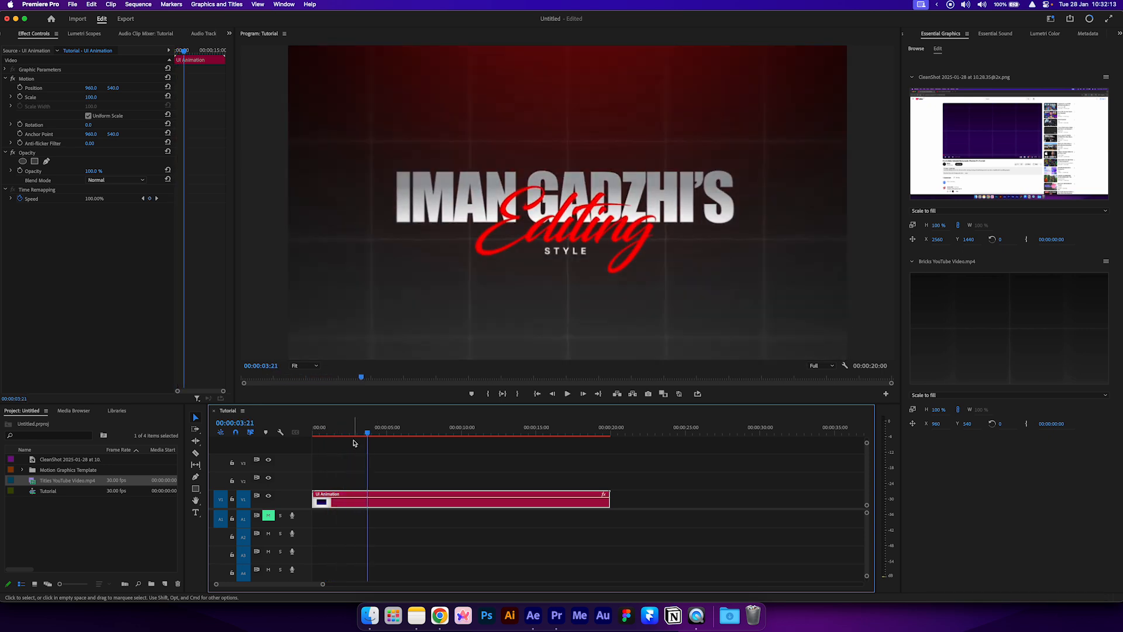